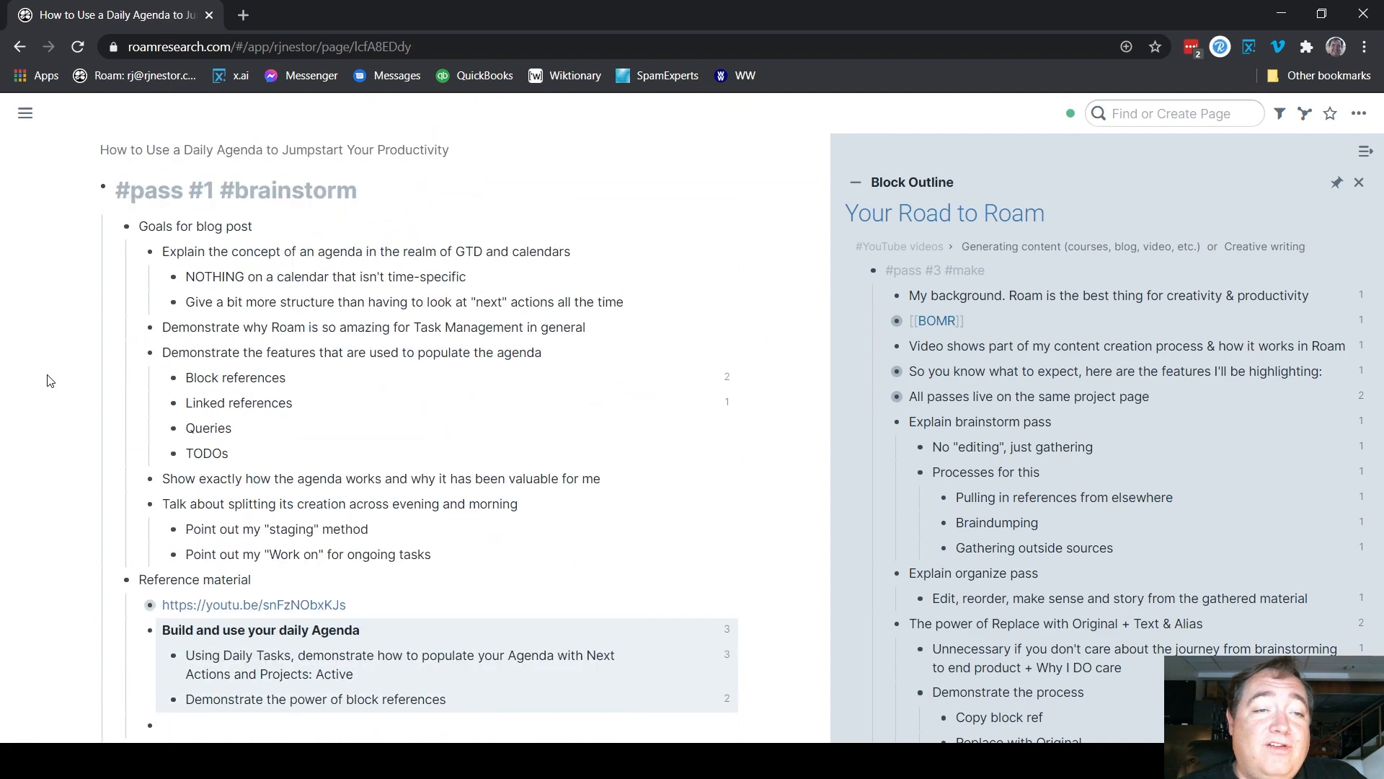
- Look over the brainstorm notes and collapse the "Explain brainstorm pass" section of the Your Road to Roam outline
{"action": "scroll", "coordinate": [118, 396], "scroll_direction": "up", "scroll_amount": 7}
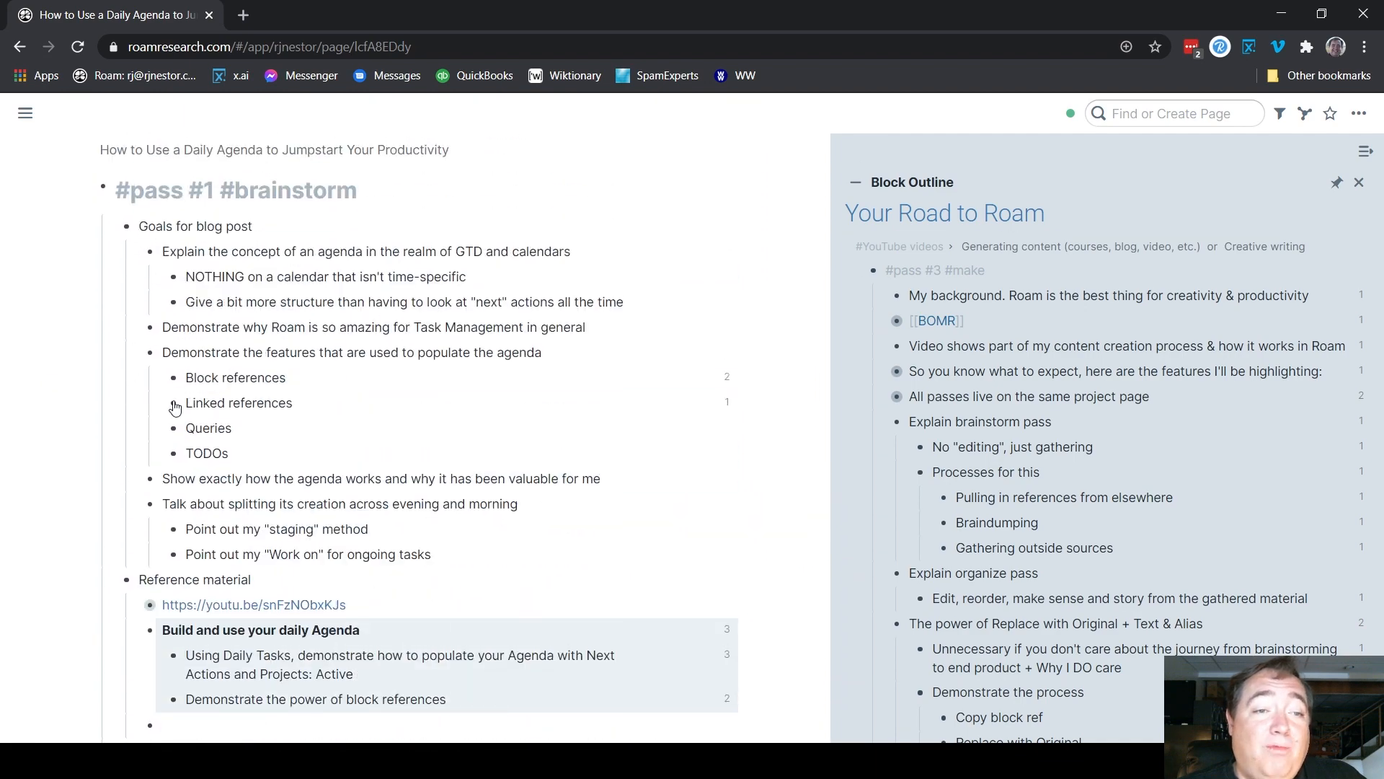
{"action": "scroll", "coordinate": [38, 416], "scroll_direction": "down", "scroll_amount": 3}
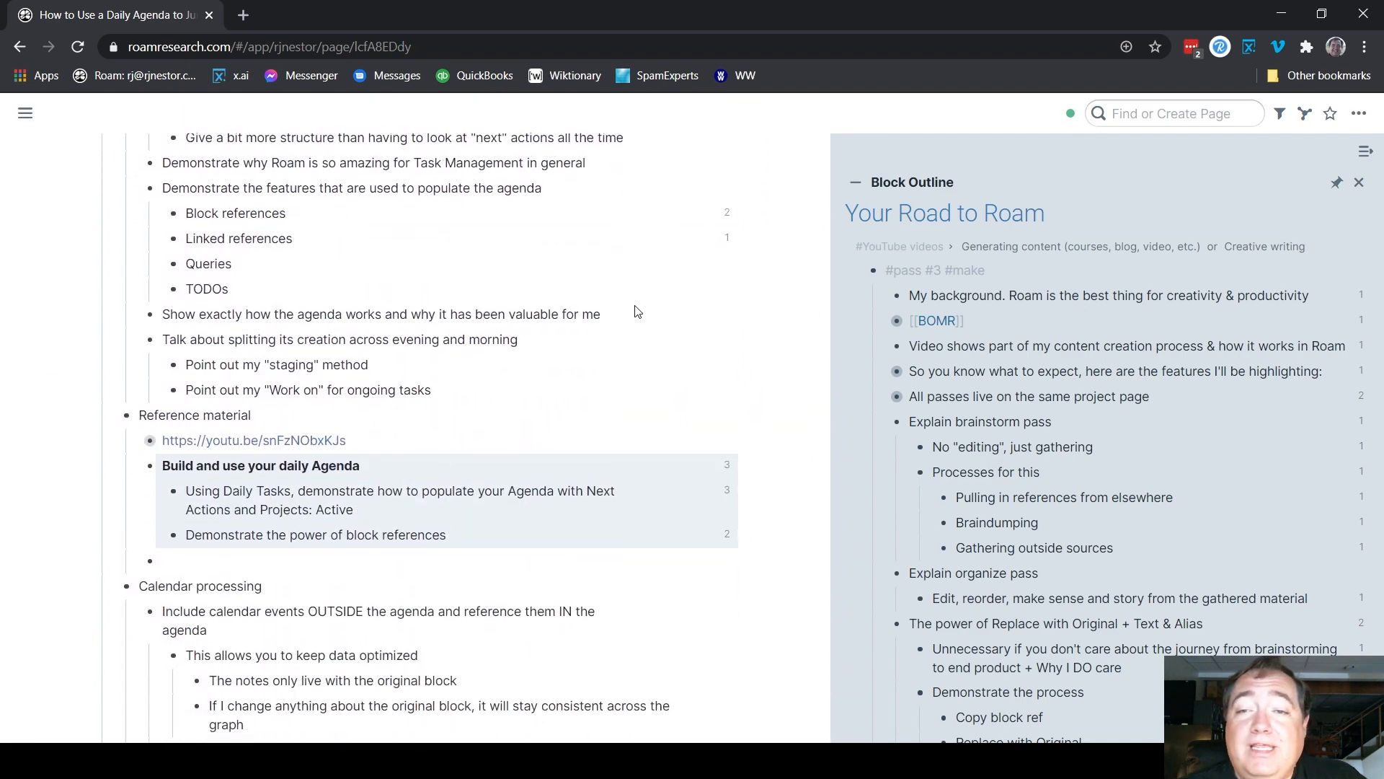
{"action": "scroll", "coordinate": [41, 336], "scroll_direction": "up", "scroll_amount": 1}
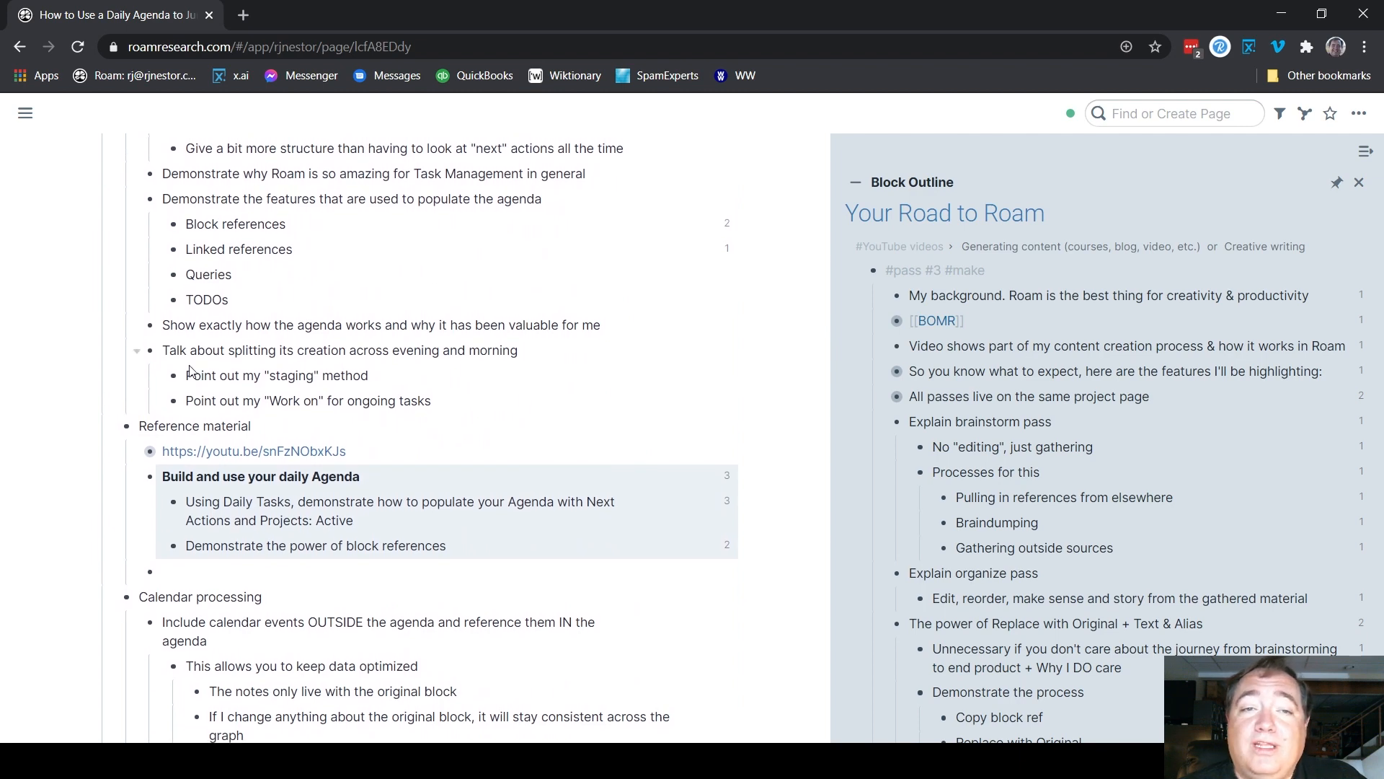
{"action": "scroll", "coordinate": [191, 366], "scroll_direction": "up", "scroll_amount": 3}
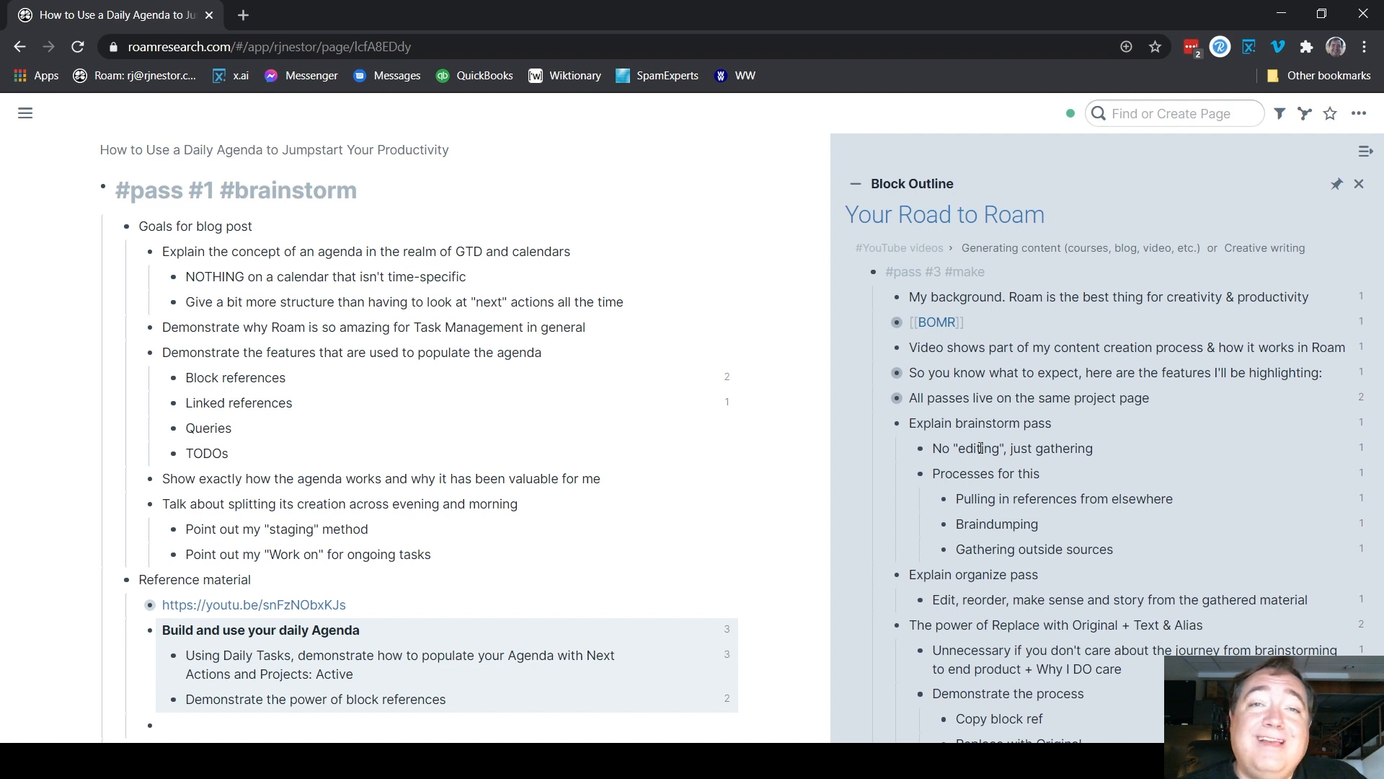
{"action": "left_click", "coordinate": [885, 425]}
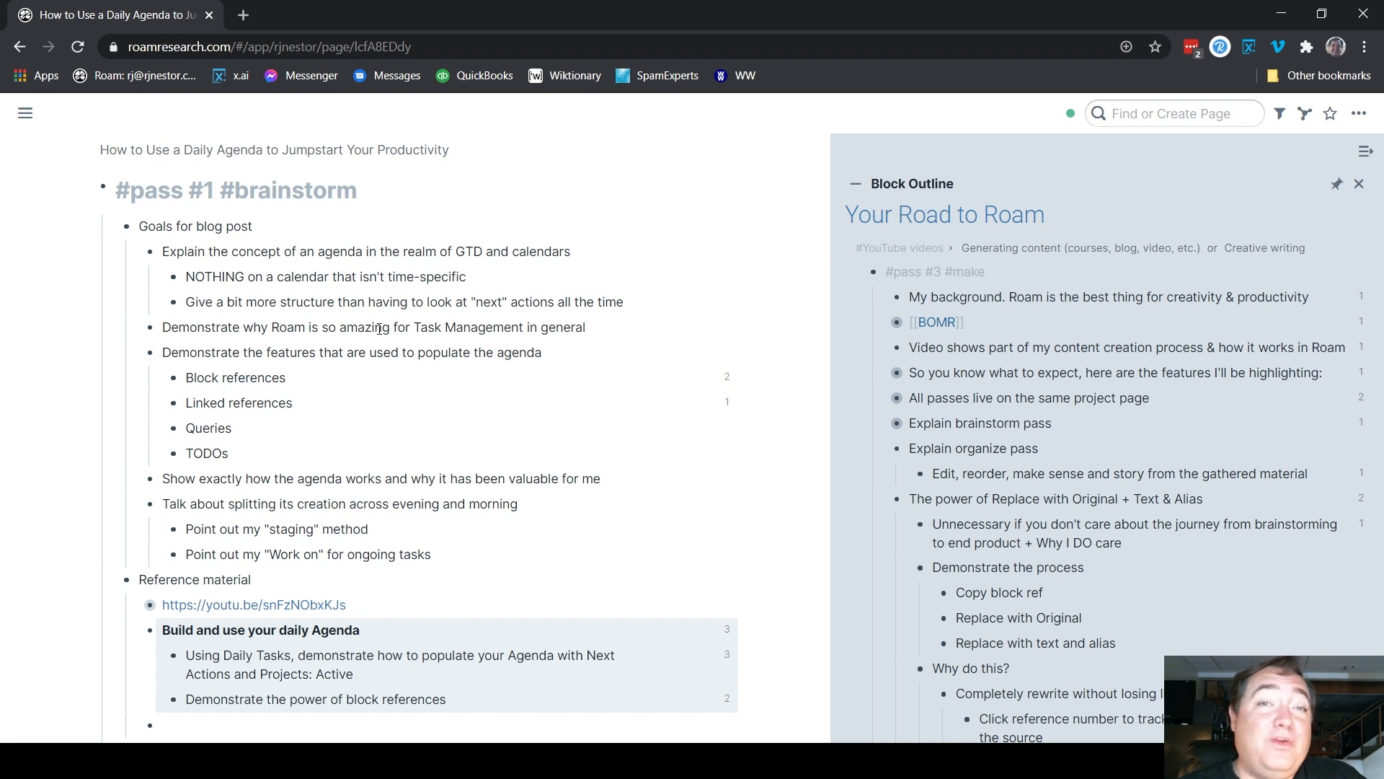
- Return to the "How to Use a Daily Agenda to Jumpstart Your Productivity" page and show its #pass #1 #brainstorm block in the sidebar
{"action": "left_click", "coordinate": [227, 152]}
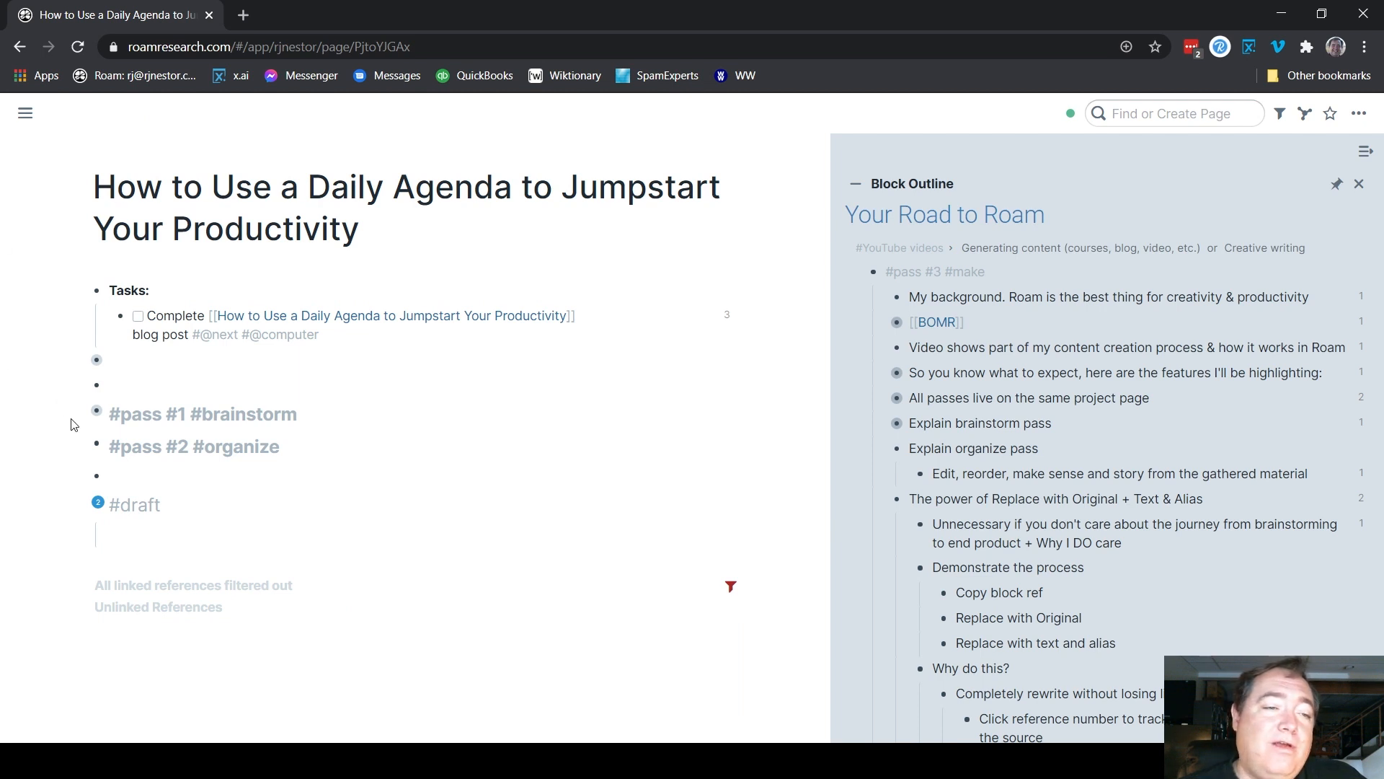
{"action": "right_click", "coordinate": [99, 412]}
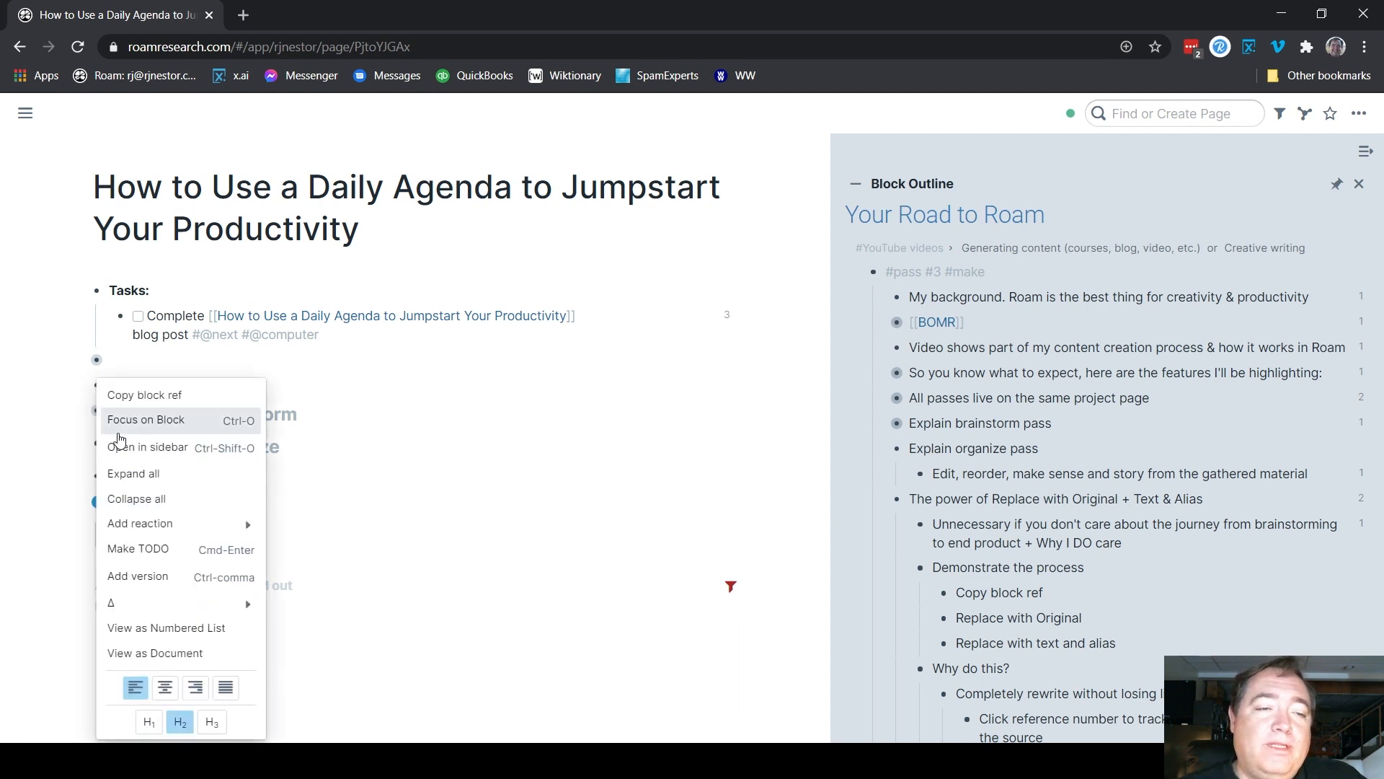
{"action": "left_click", "coordinate": [134, 456]}
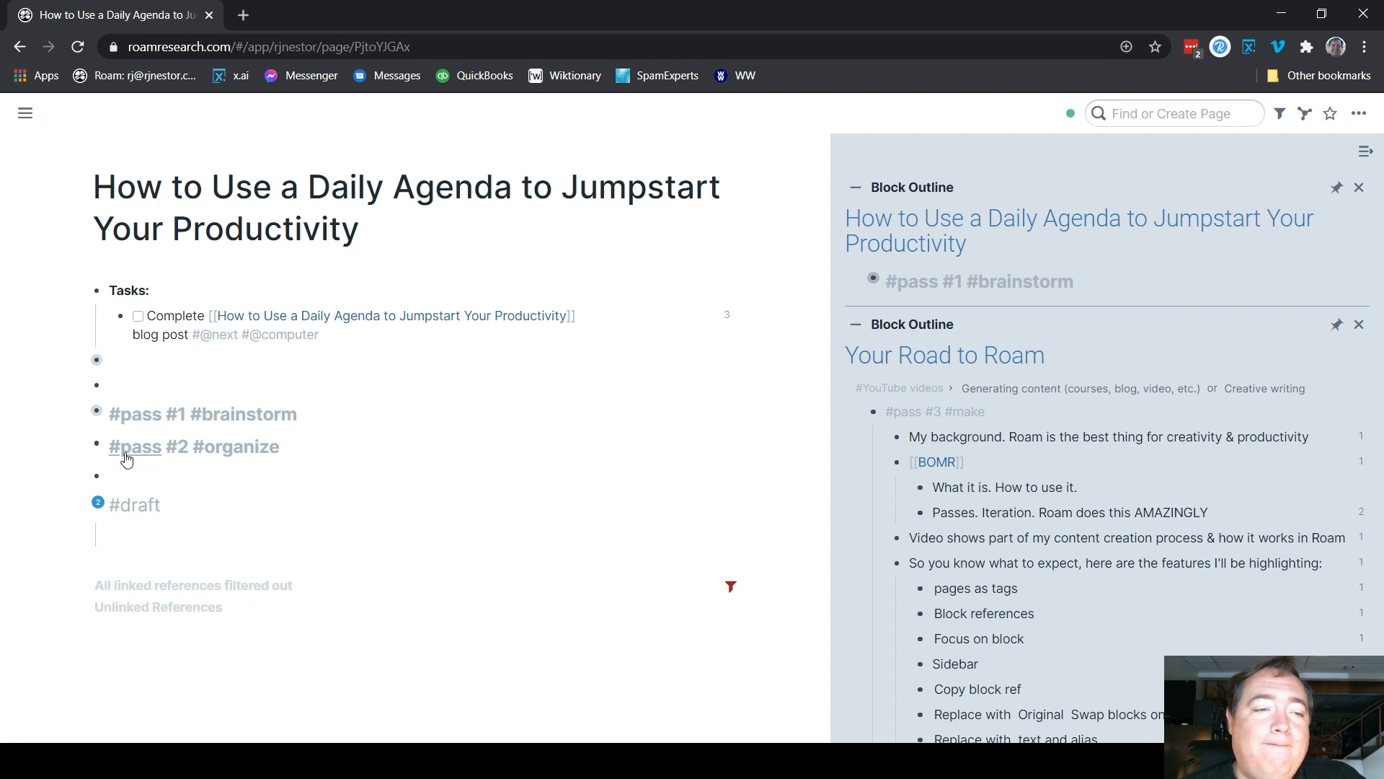
- Focus the main view on the #pass #2 #organize block and add an empty child bullet beneath it
{"action": "right_click", "coordinate": [96, 443]}
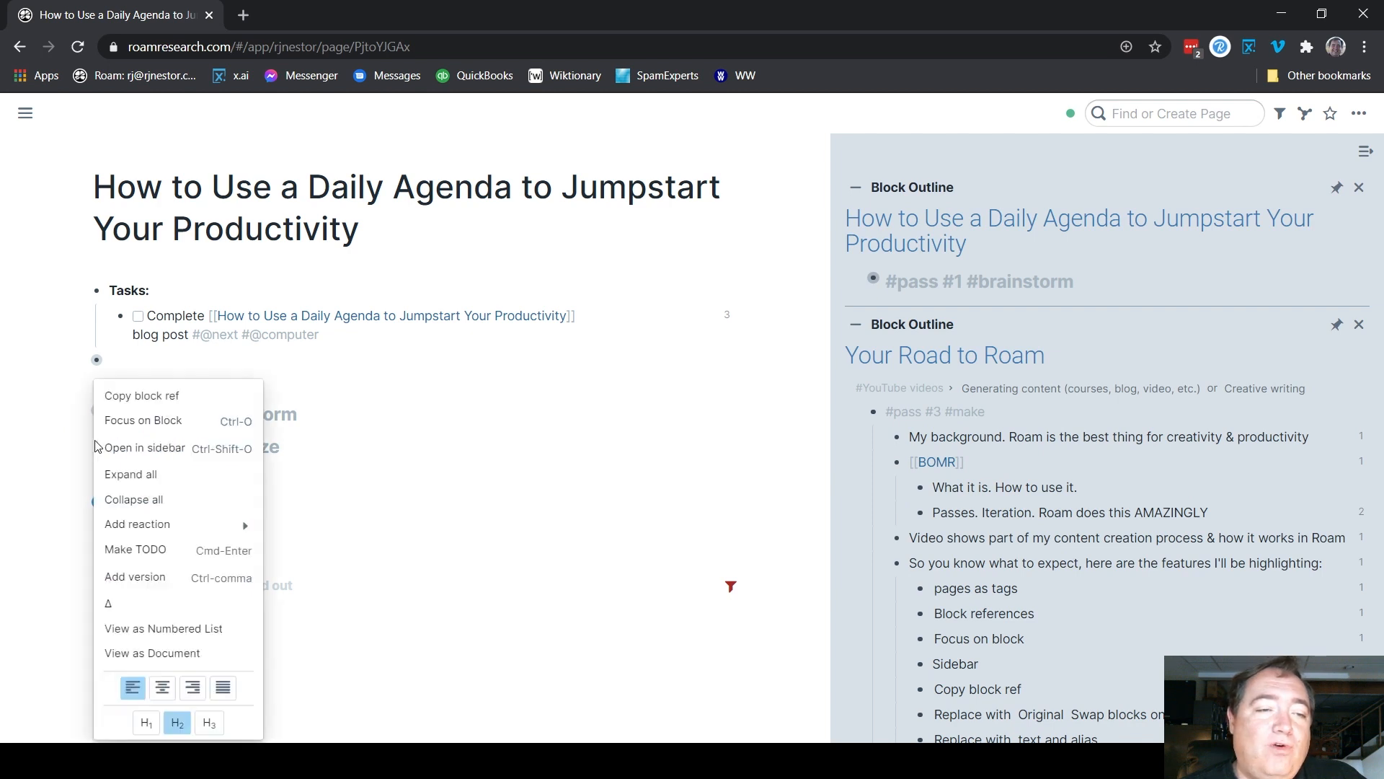
{"action": "left_click", "coordinate": [159, 428]}
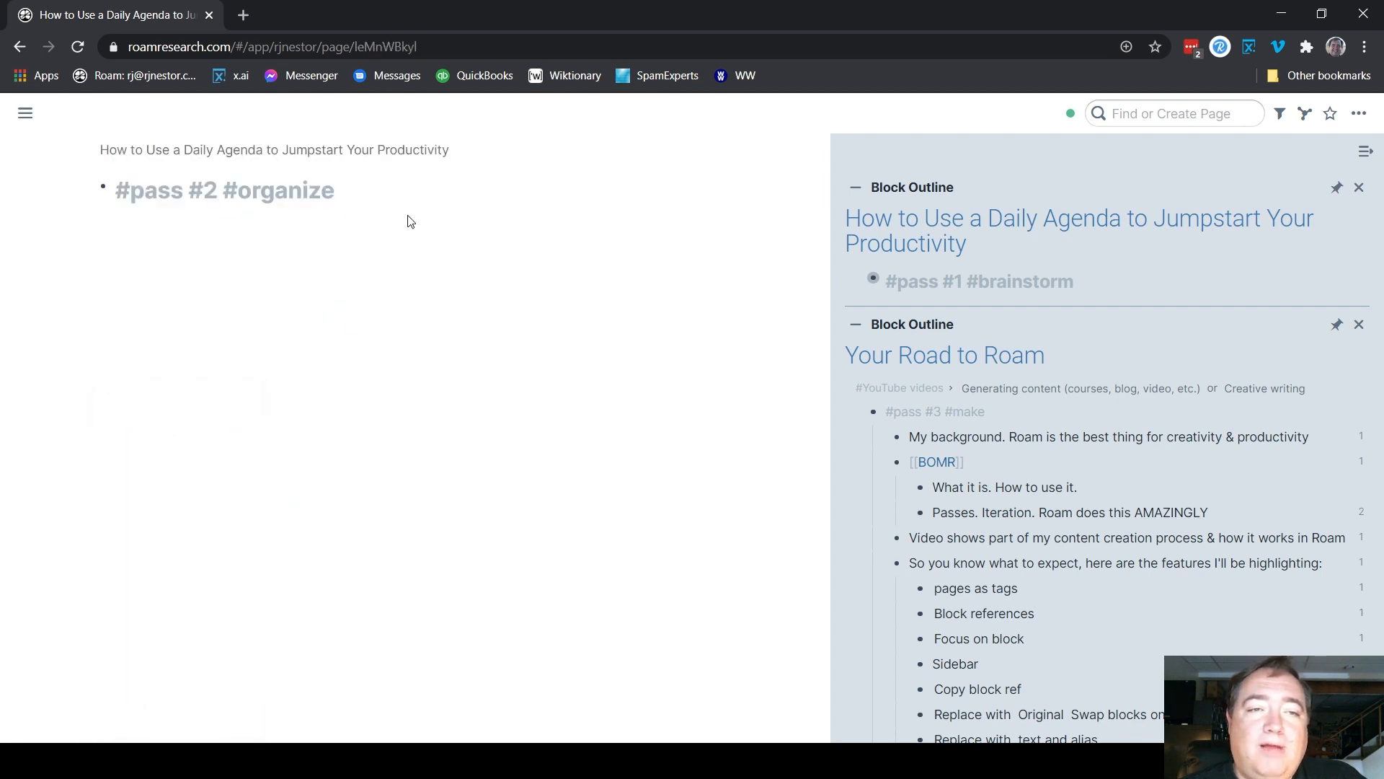
{"action": "left_click", "coordinate": [398, 199]}
{"action": "key", "text": "Return"}
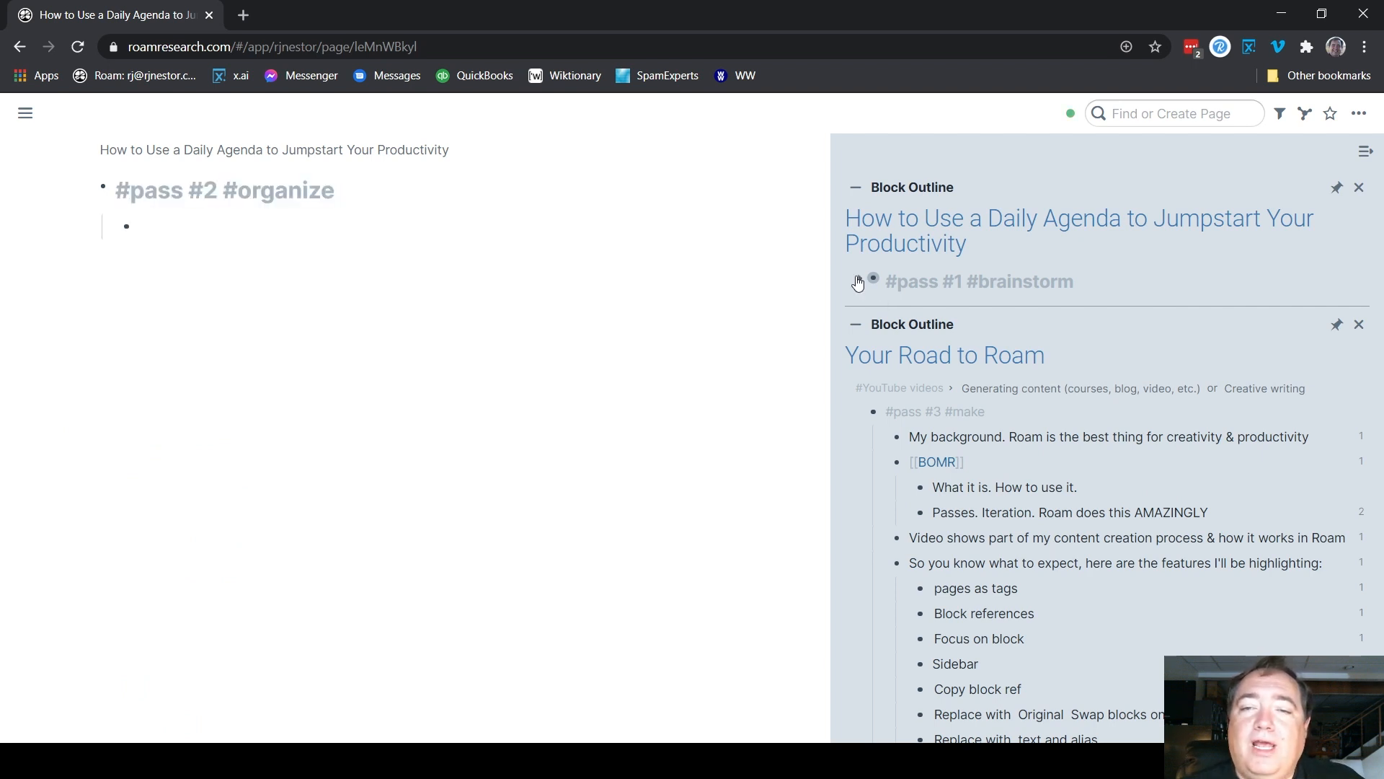
- In the Your Road to Roam outline, collapse the features list, "All passes live on the same project page" and "Explain brainstorm pass"
{"action": "scroll", "coordinate": [894, 433], "scroll_direction": "down", "scroll_amount": 3}
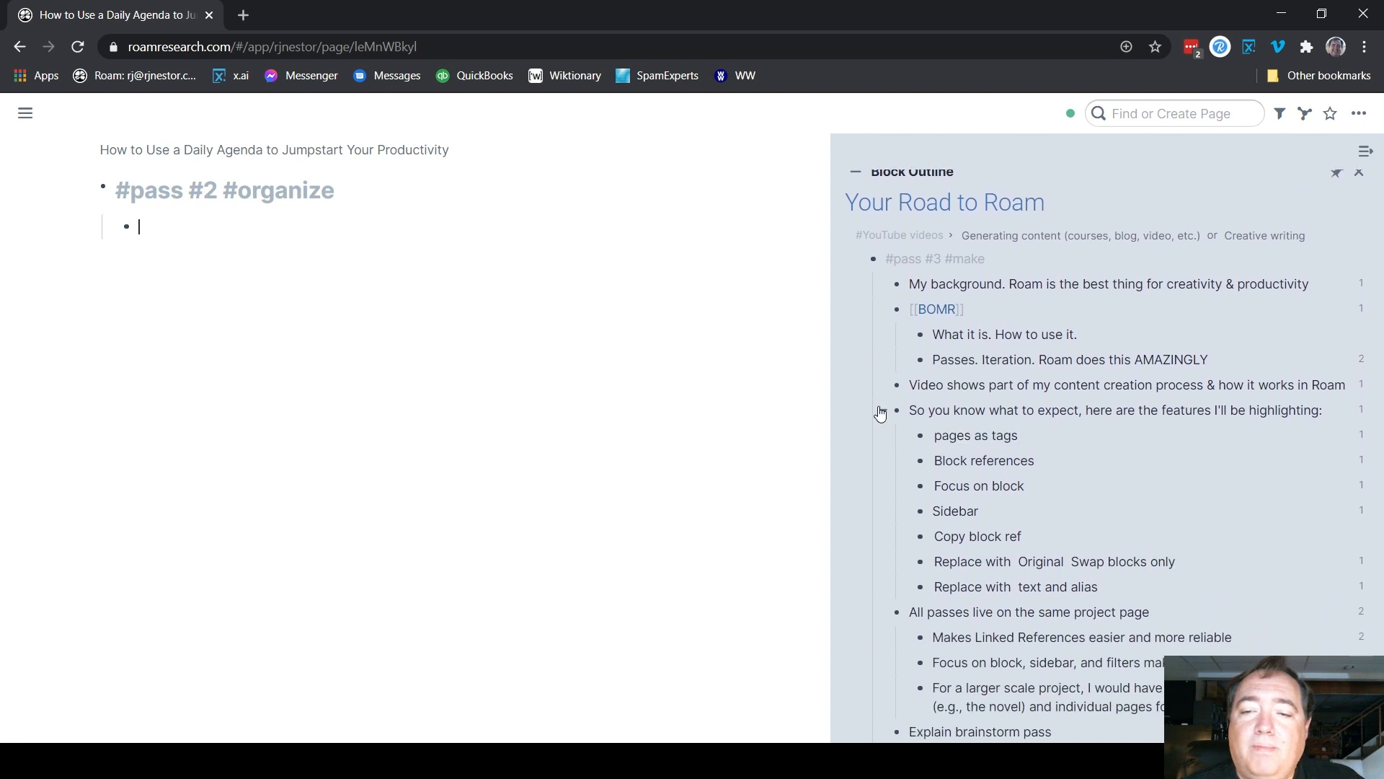
{"action": "left_click", "coordinate": [881, 411]}
{"action": "left_click", "coordinate": [883, 437]}
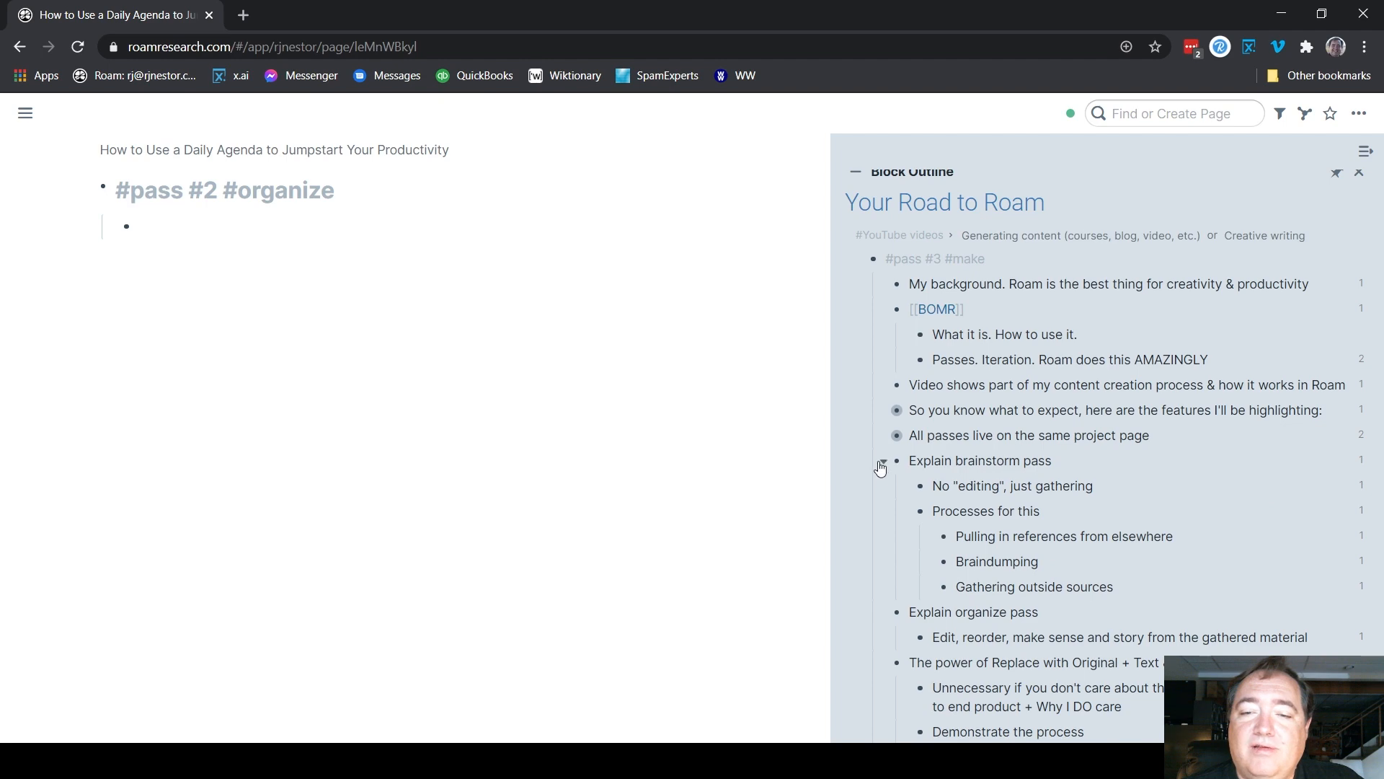
{"action": "left_click", "coordinate": [881, 463]}
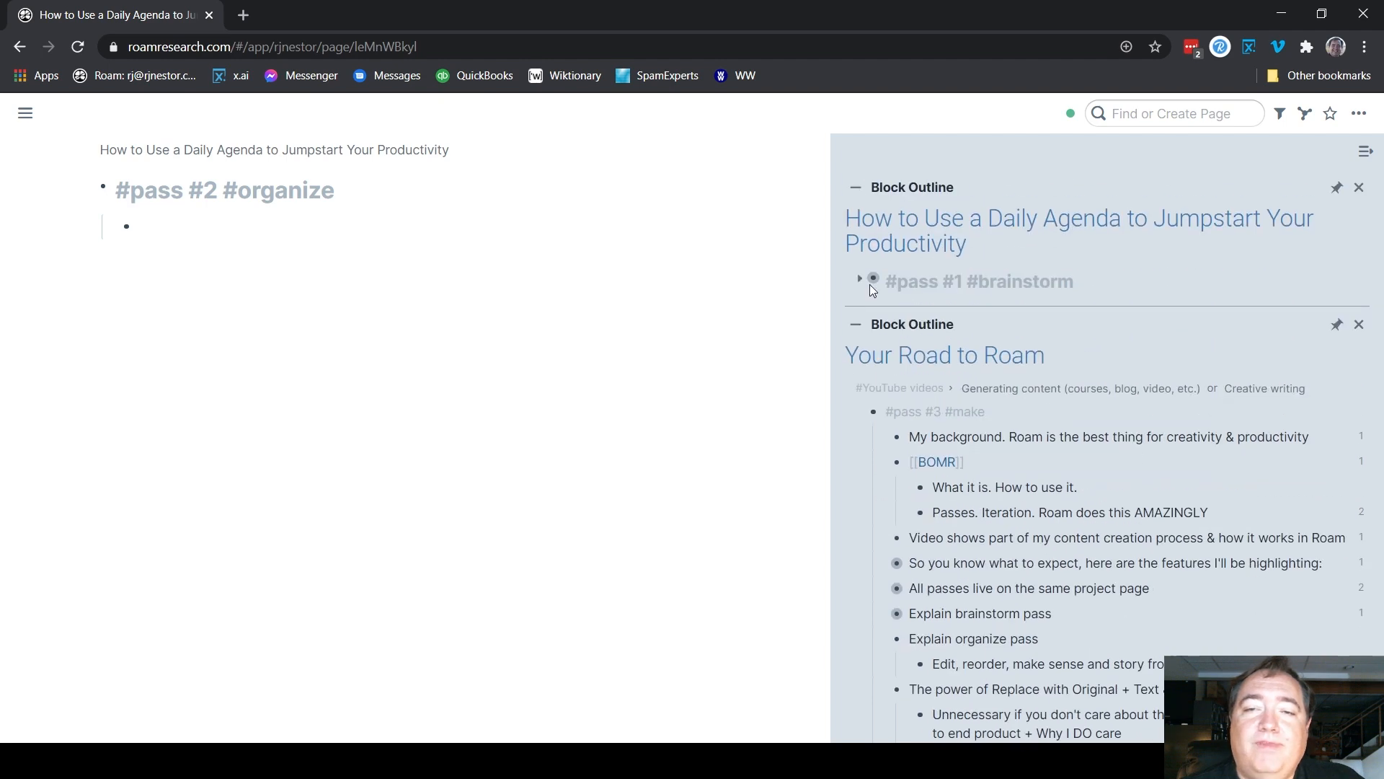
- Expand the #pass #1 #brainstorm block in the sidebar to show its nested notes
{"action": "left_click", "coordinate": [859, 281]}
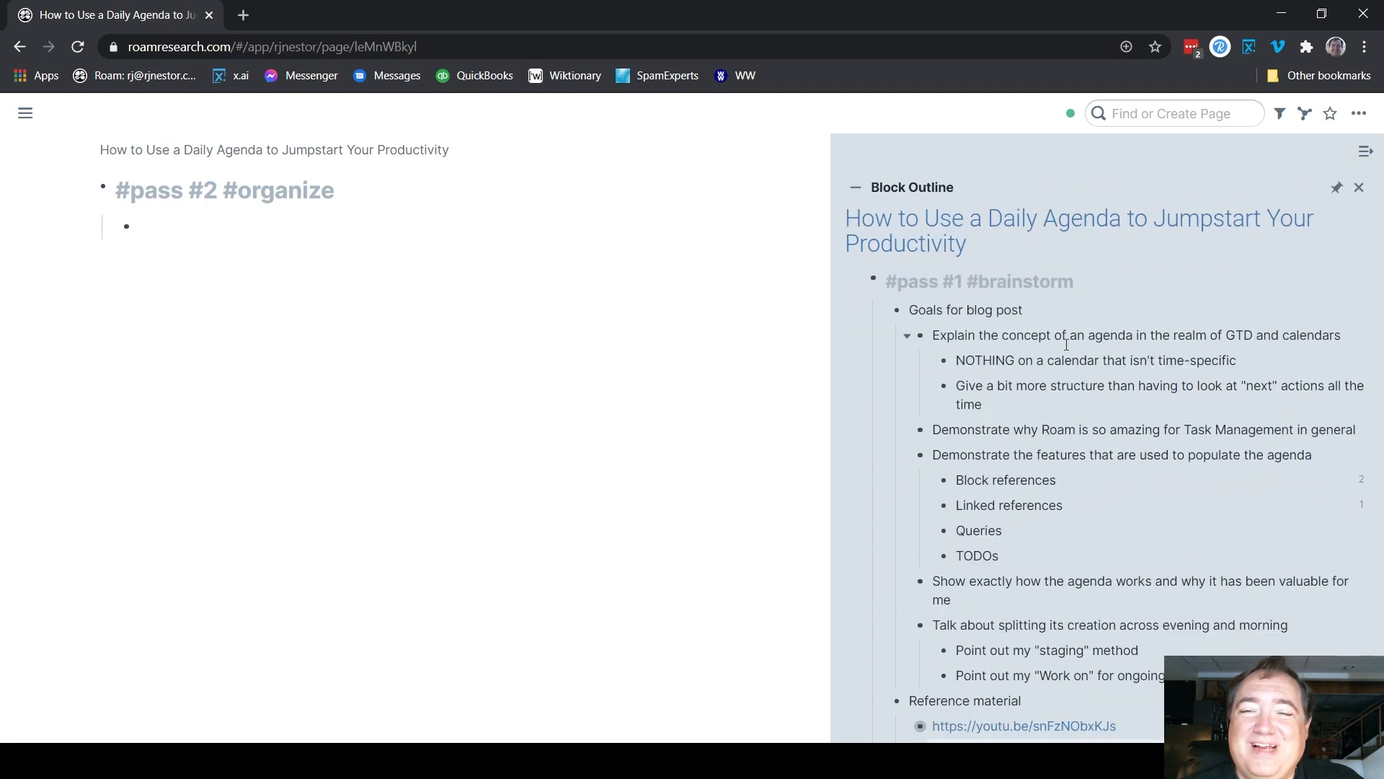
{"action": "scroll", "coordinate": [1067, 345], "scroll_direction": "down", "scroll_amount": 2}
{"action": "scroll", "coordinate": [1067, 342], "scroll_direction": "up", "scroll_amount": 2}
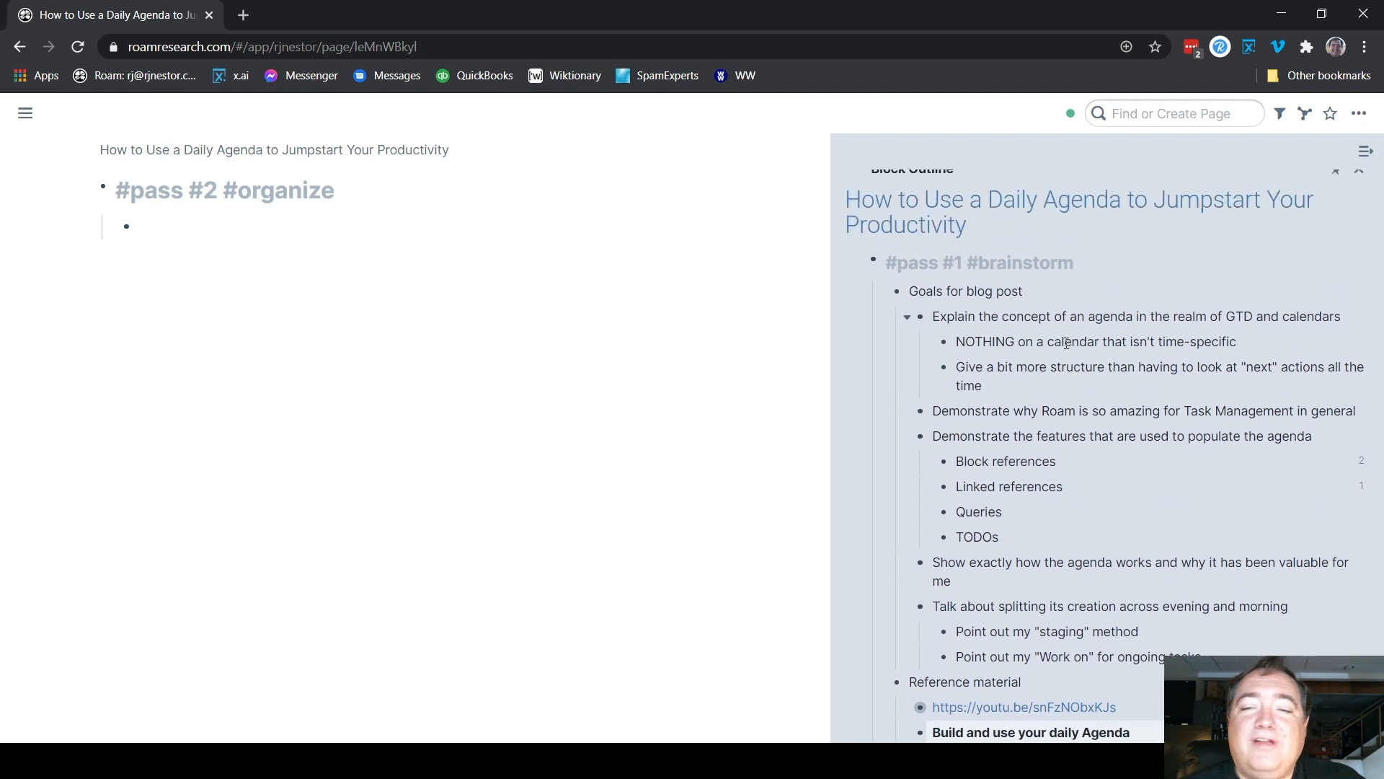
- Copy block references for the whole Calendar processing section of the brainstorm and paste them into the empty bullet under #pass #2 #organize
{"action": "scroll", "coordinate": [1066, 343], "scroll_direction": "down", "scroll_amount": 1}
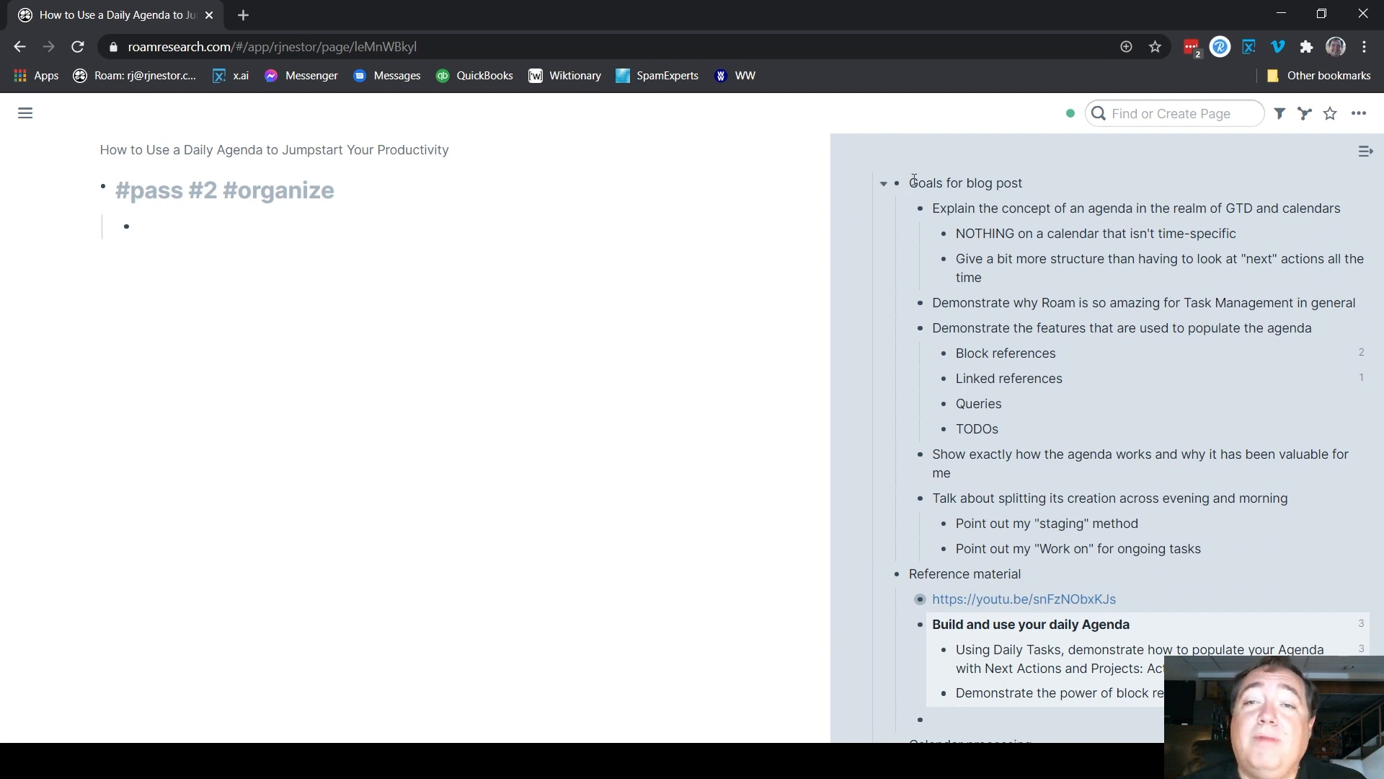
{"action": "scroll", "coordinate": [923, 256], "scroll_direction": "down", "scroll_amount": 5}
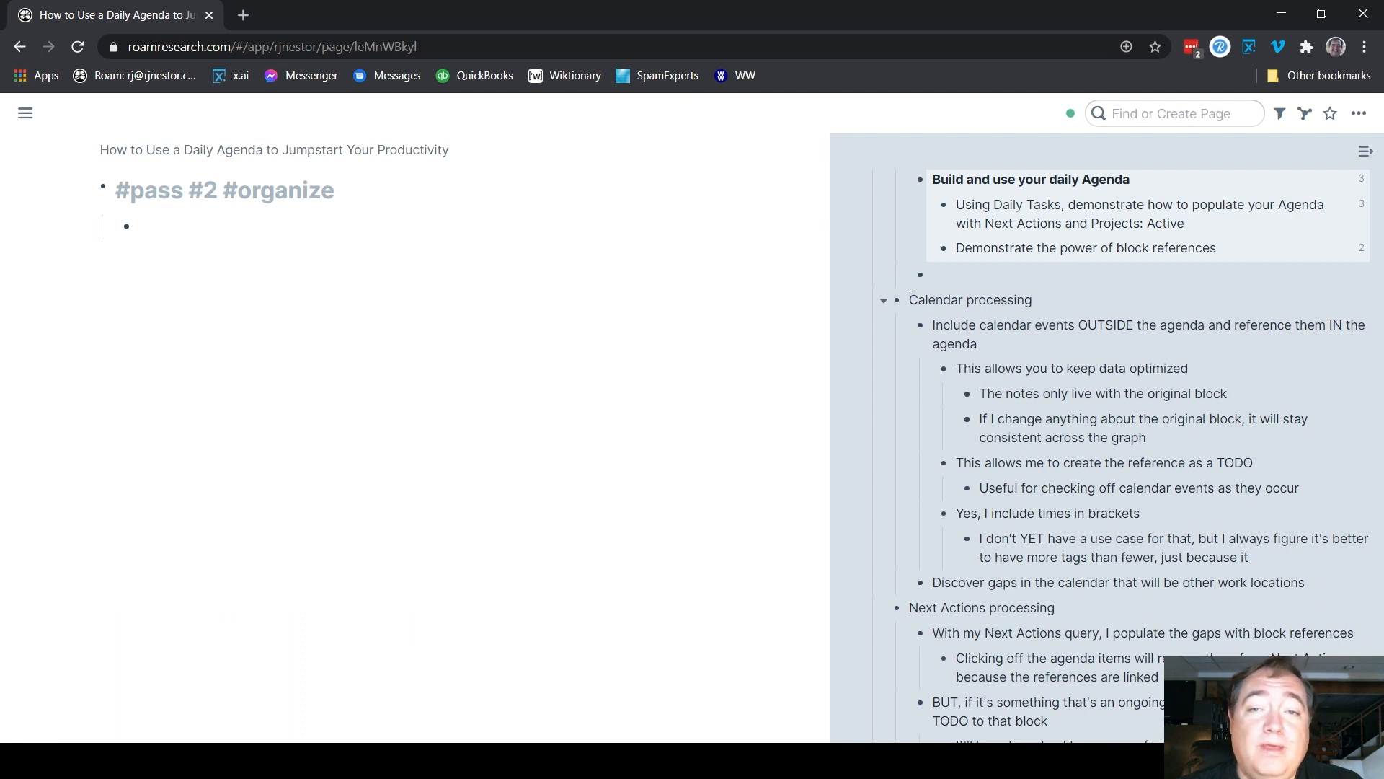
{"action": "left_click_drag", "start_coordinate": [910, 298], "coordinate": [1011, 344]}
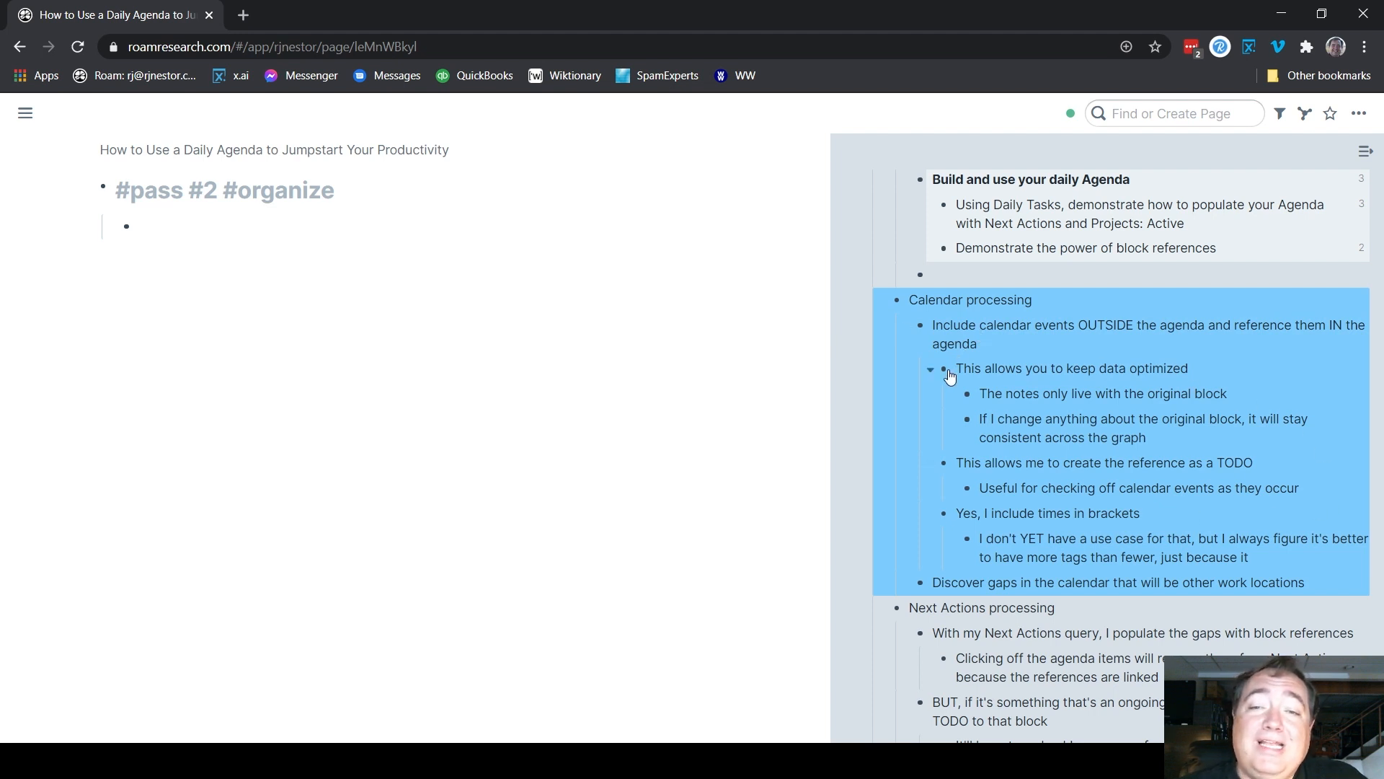
{"action": "right_click", "coordinate": [934, 422]}
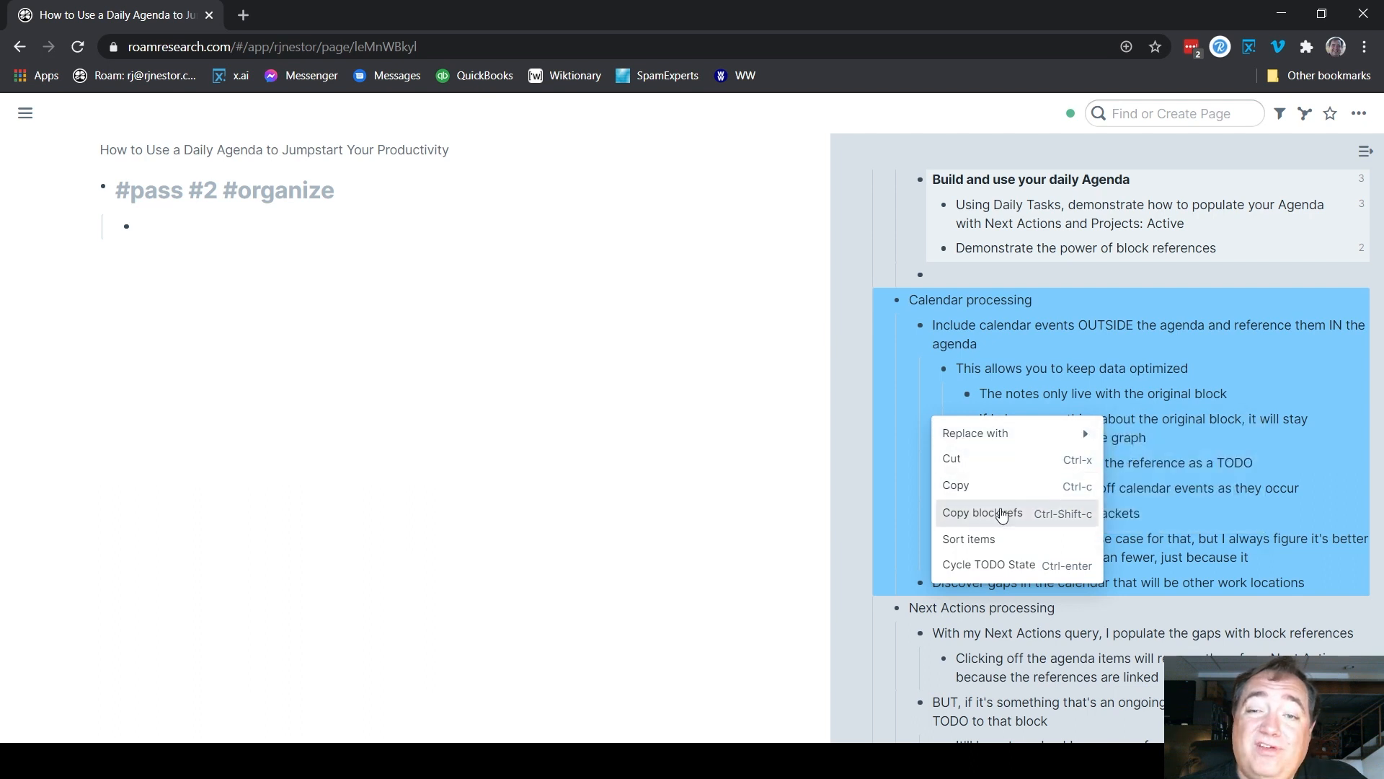
{"action": "left_click", "coordinate": [1001, 513]}
{"action": "left_click", "coordinate": [181, 234]}
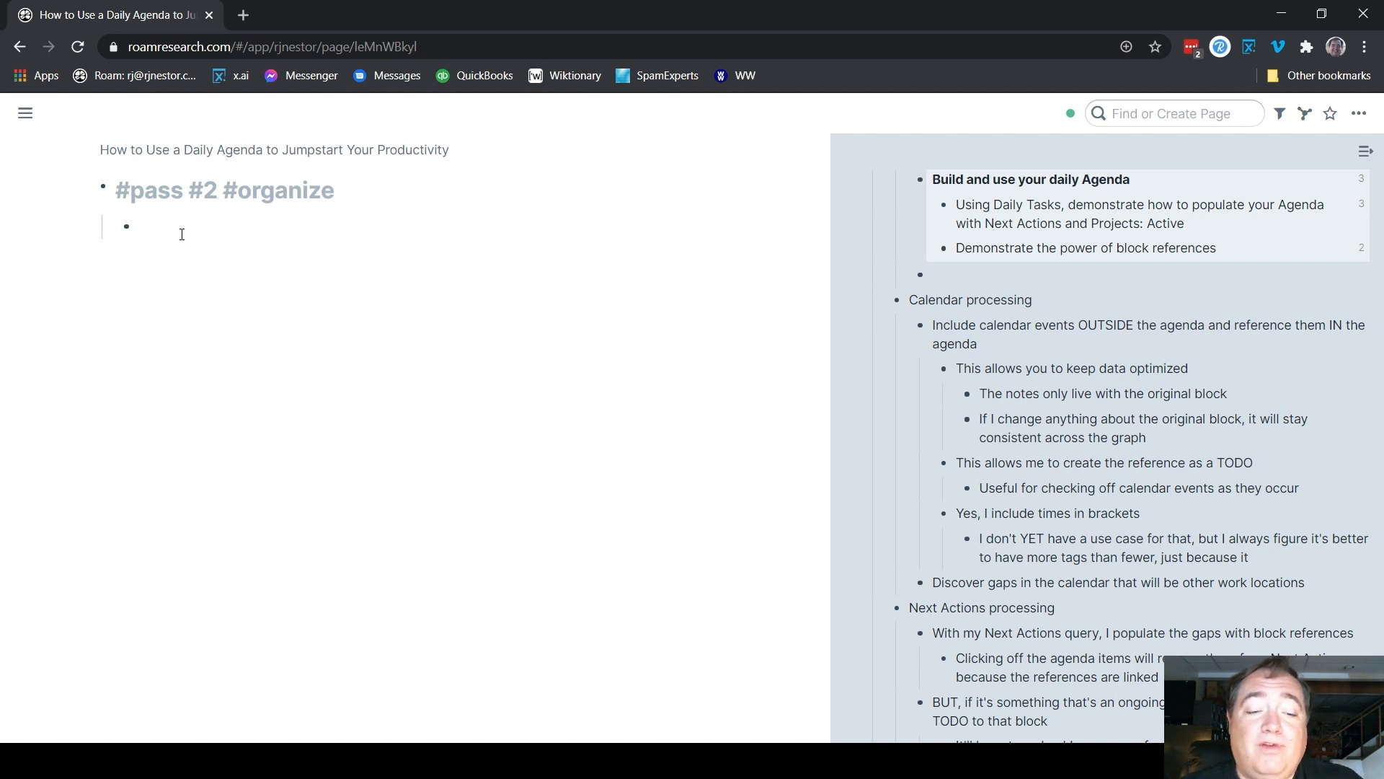
{"action": "key", "text": "ctrl+v"}
{"action": "left_click", "coordinate": [44, 308]}
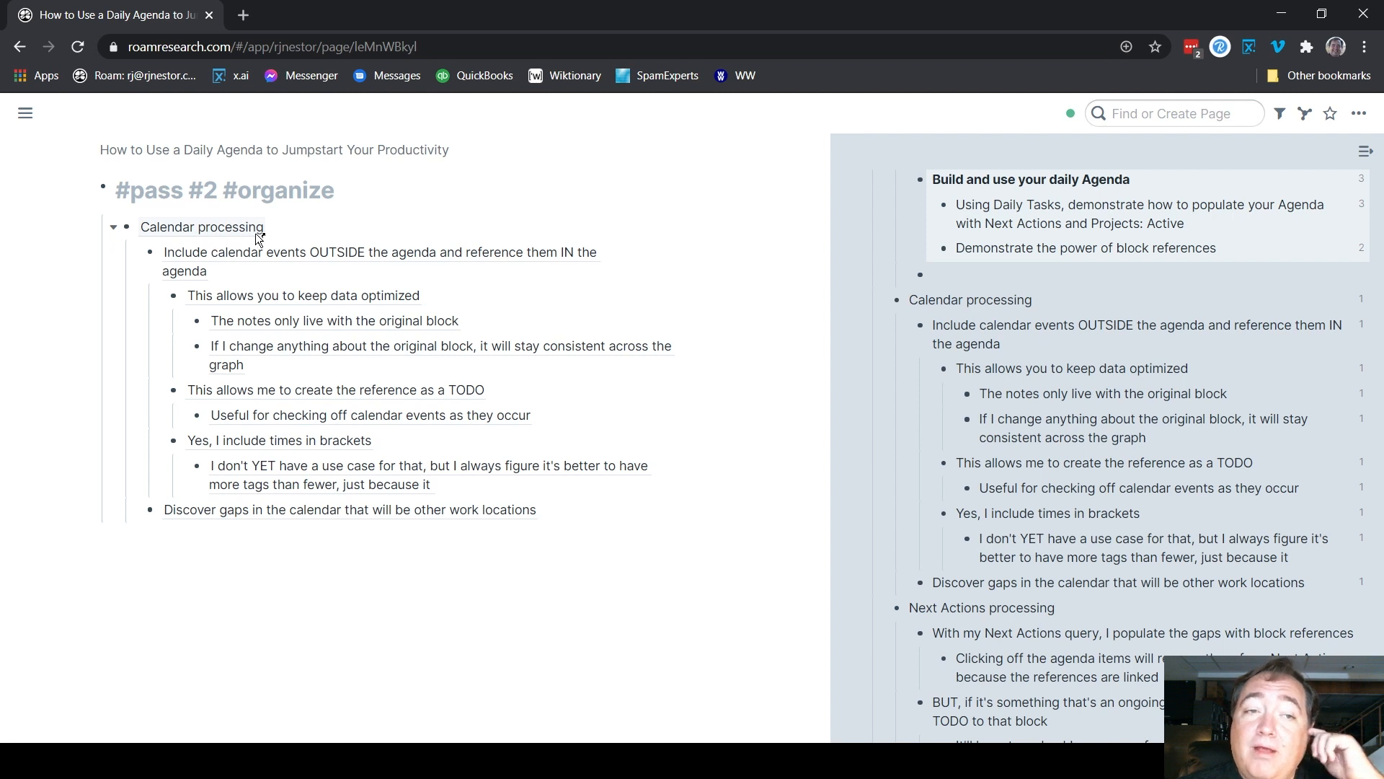
- Replace all the pasted Calendar processing block references under #pass #2 #organize with text and alias
{"action": "left_click", "coordinate": [294, 230]}
{"action": "key", "text": "Escape"}
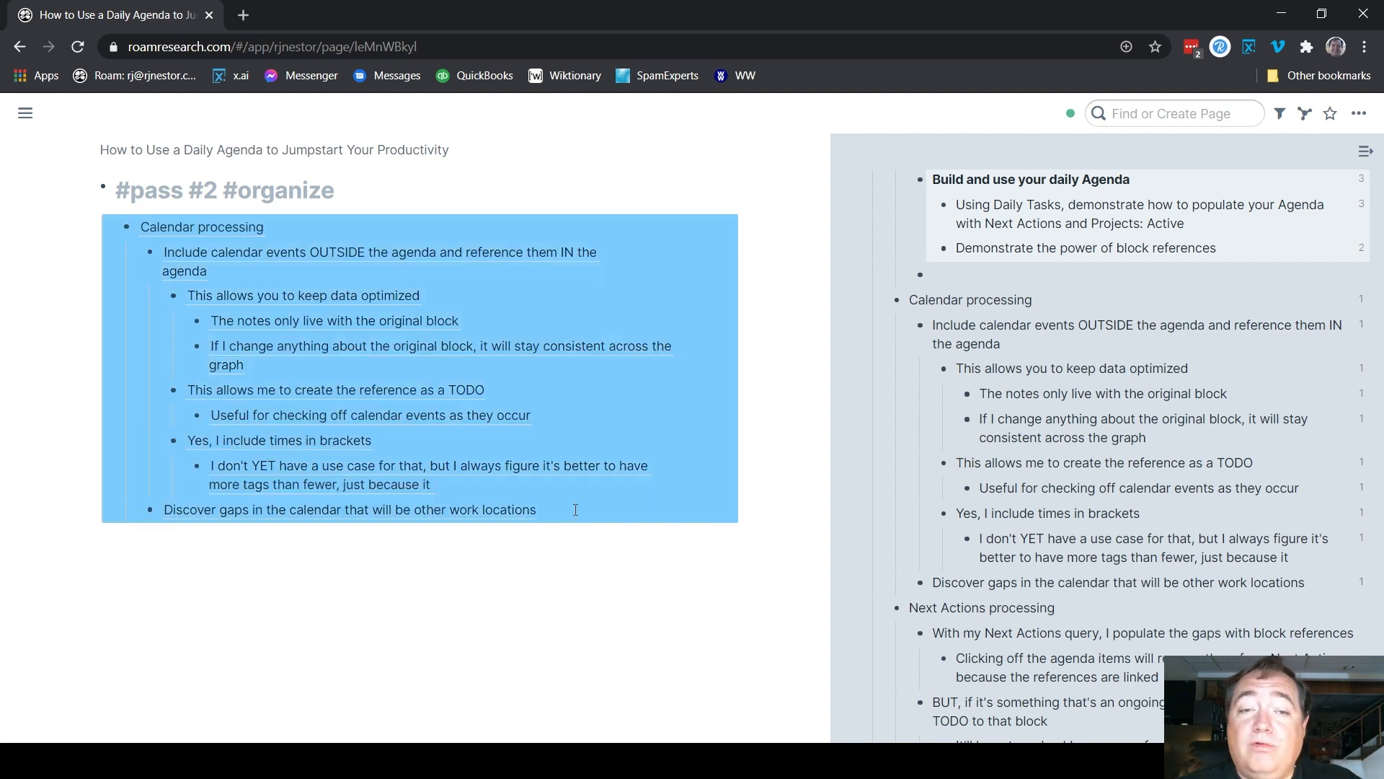
{"action": "right_click", "coordinate": [573, 509]}
{"action": "mouse_move", "coordinate": [617, 532]}
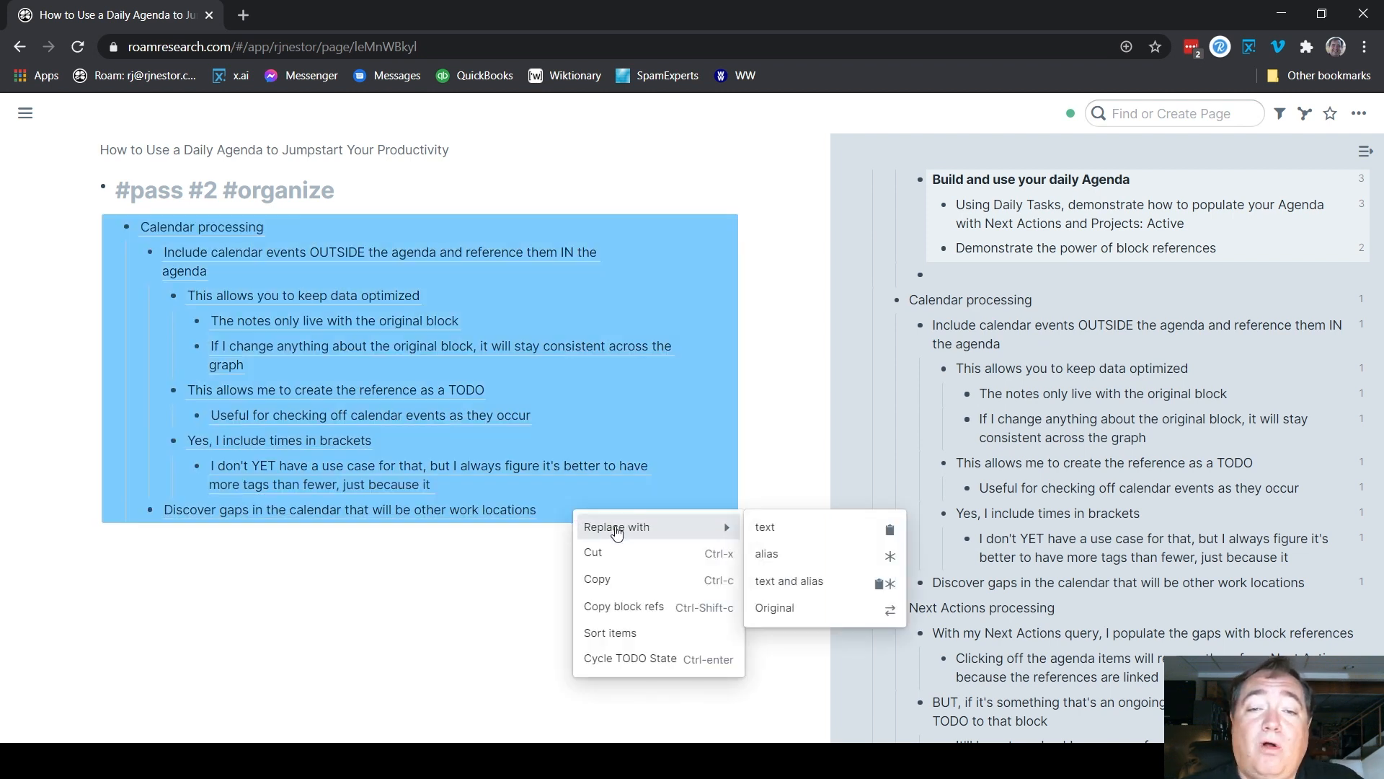
{"action": "left_click", "coordinate": [791, 583]}
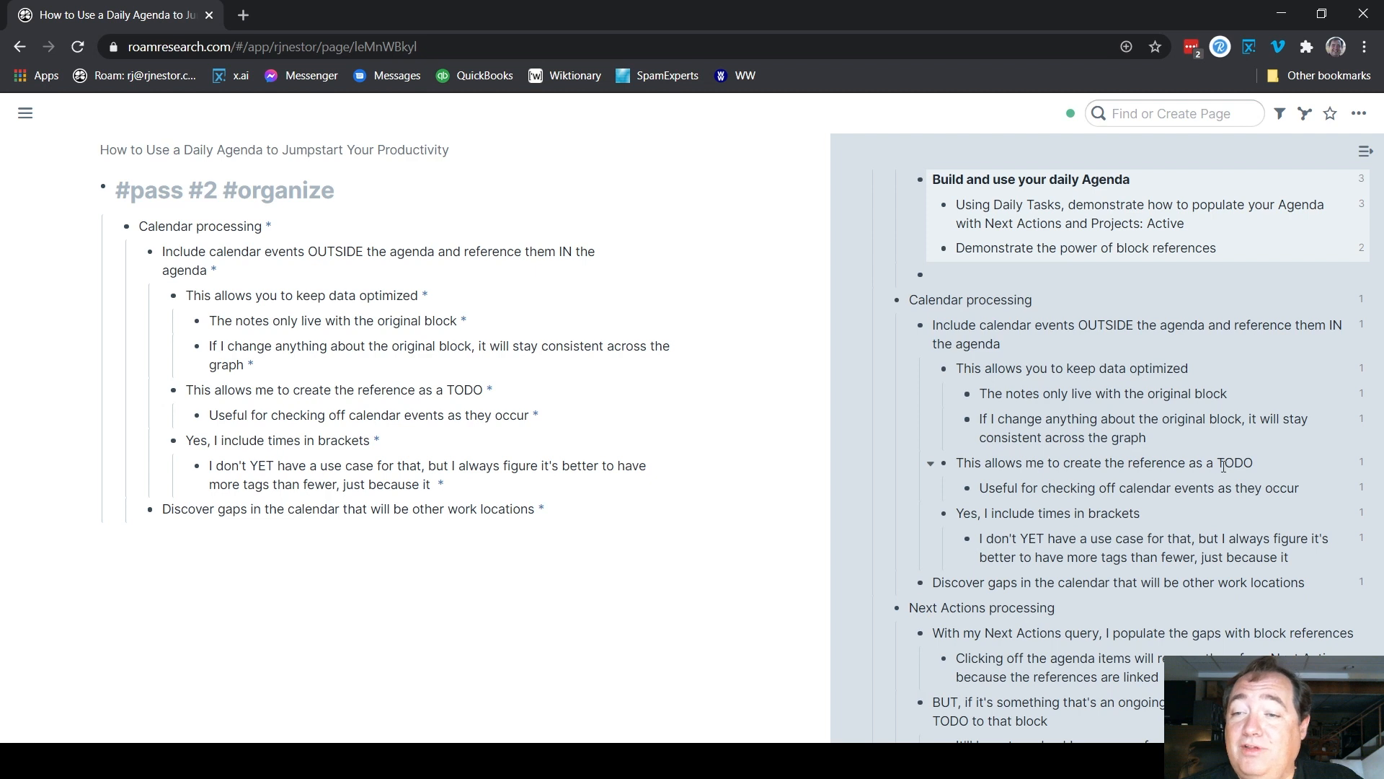
- Examine the raw content of the "Calendar processing" bullet, comparing its editable text with the asterisk alias that links to the original block
{"action": "double_click", "coordinate": [159, 227]}
{"action": "triple_click", "coordinate": [159, 232]}
{"action": "left_click", "coordinate": [215, 226]}
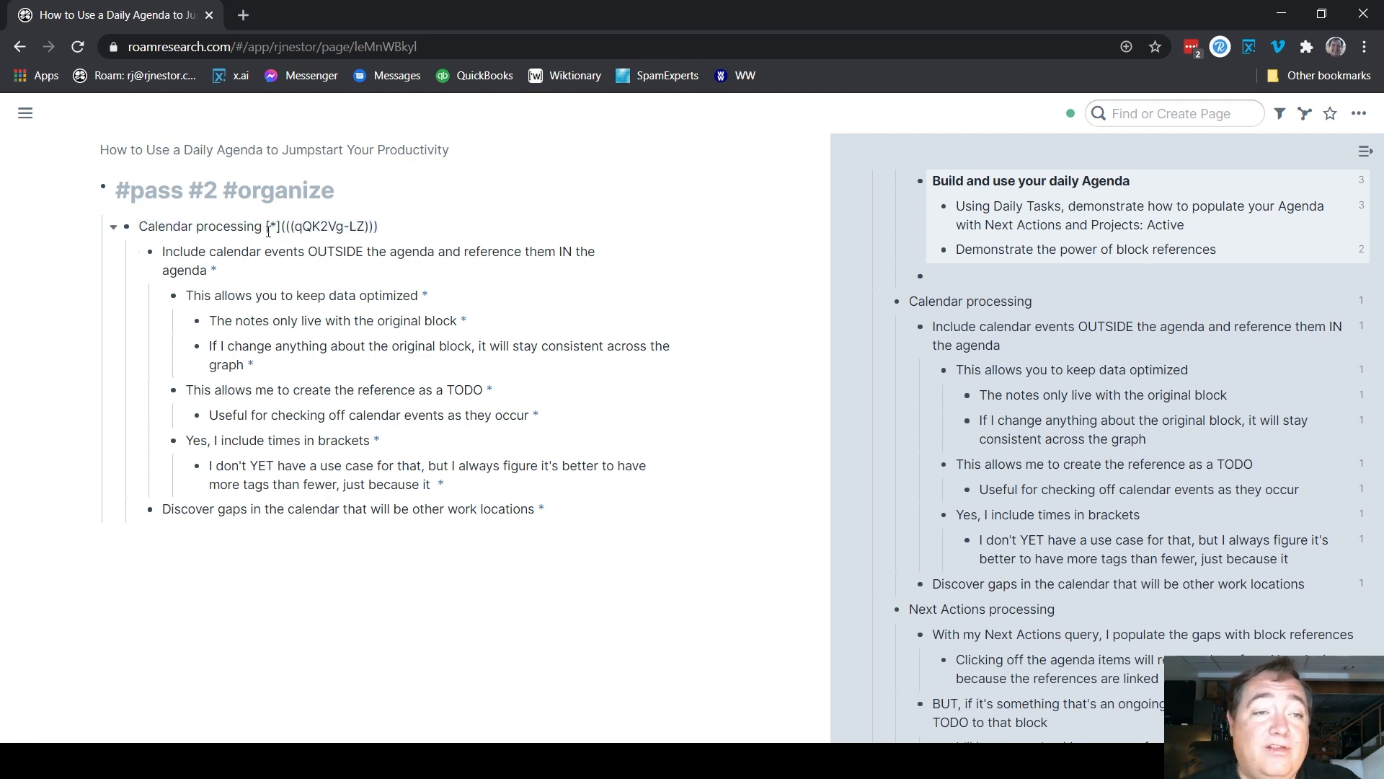
{"action": "left_click_drag", "start_coordinate": [257, 228], "coordinate": [139, 228]}
{"action": "left_click", "coordinate": [15, 307]}
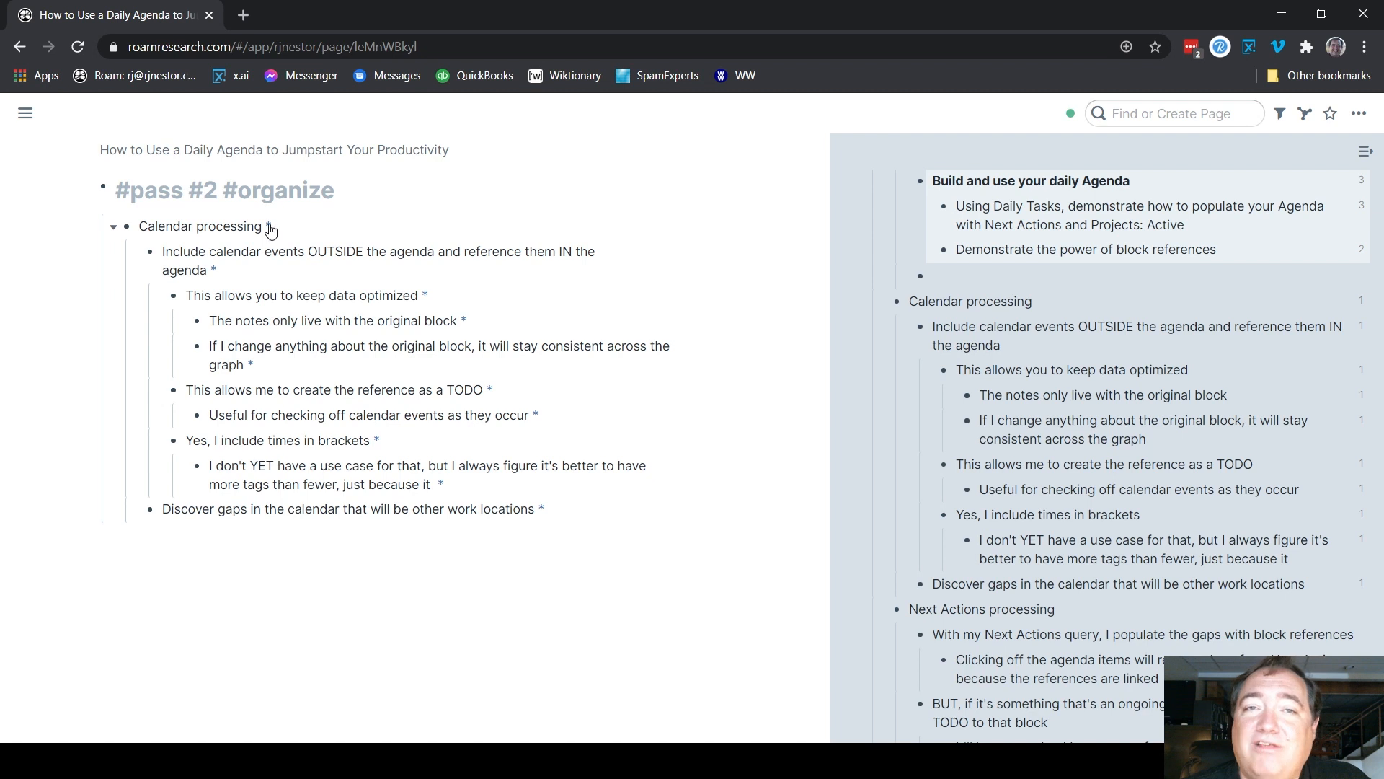
{"action": "left_click", "coordinate": [364, 228]}
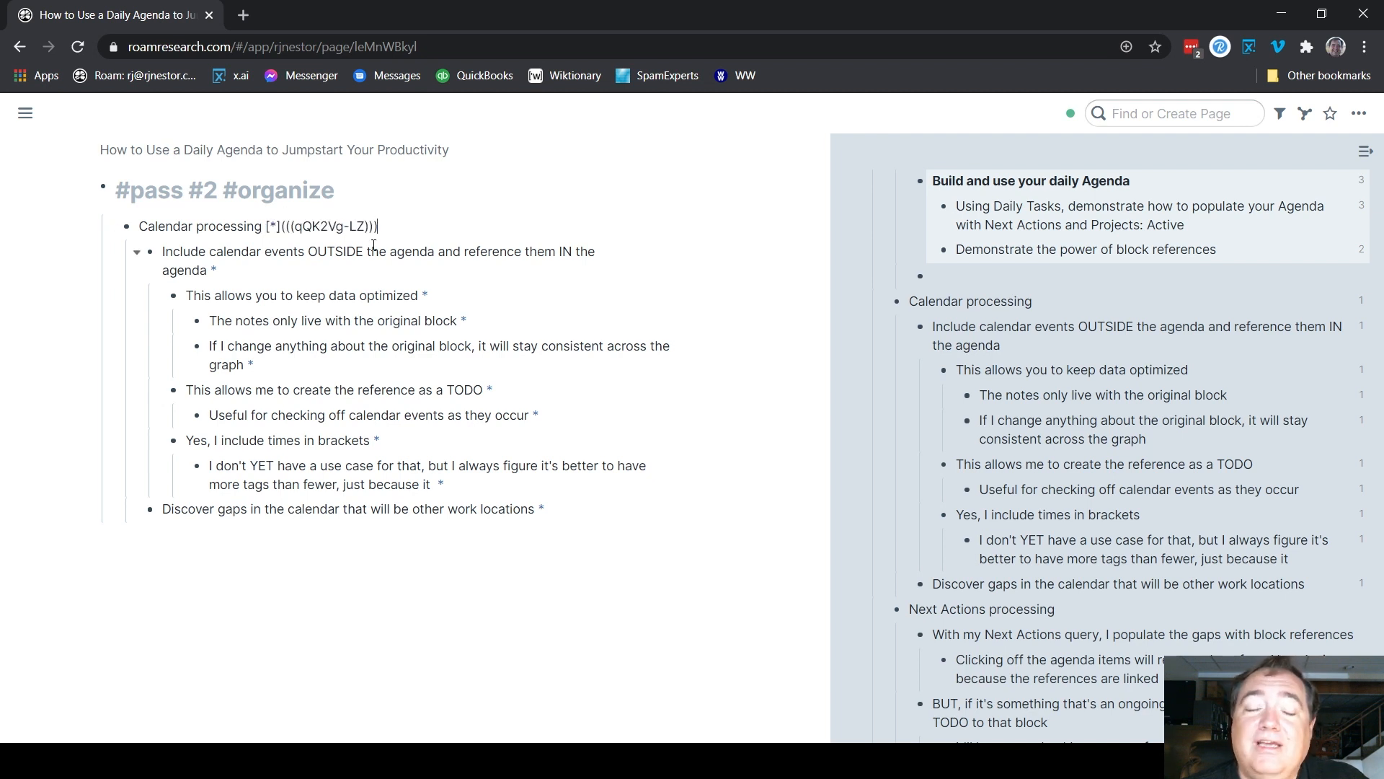
{"action": "left_click", "coordinate": [85, 339]}
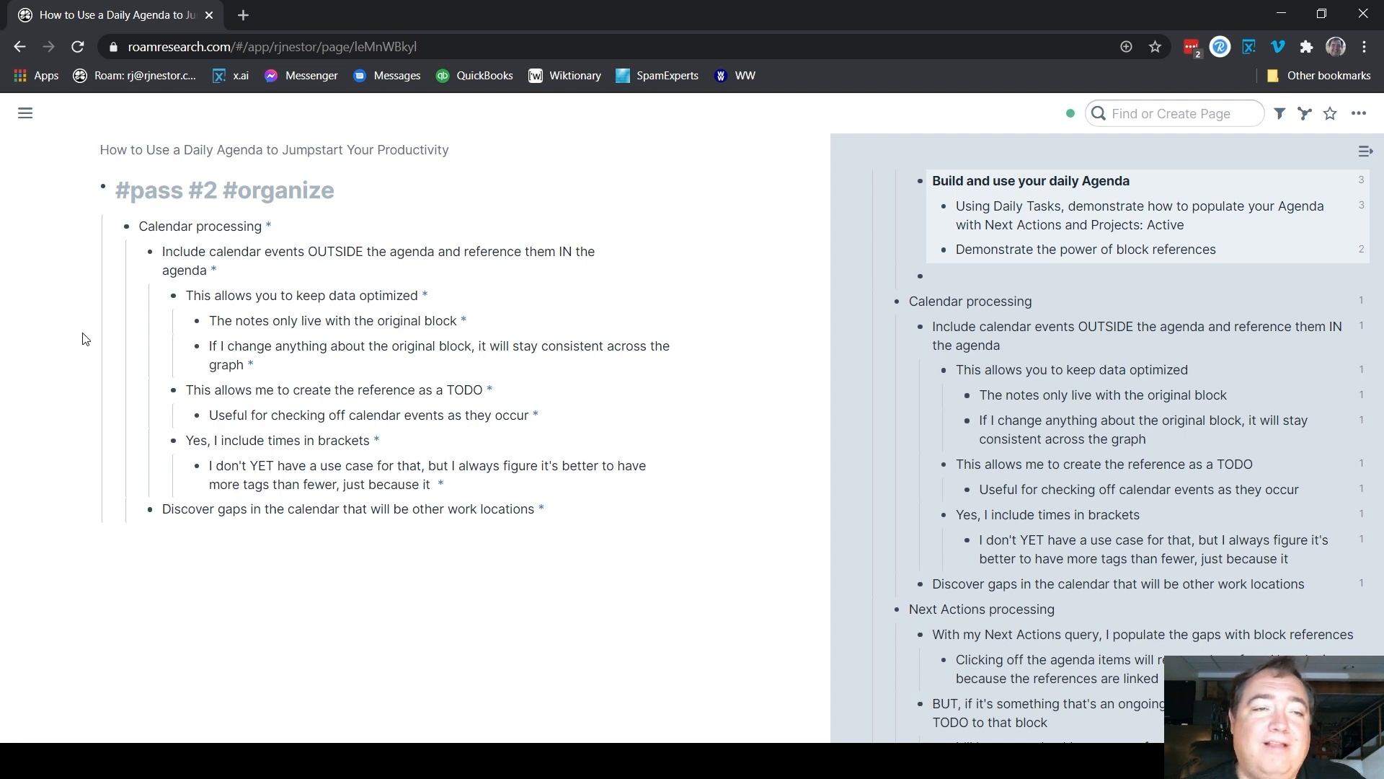
{"action": "left_click_drag", "start_coordinate": [139, 227], "coordinate": [261, 226]}
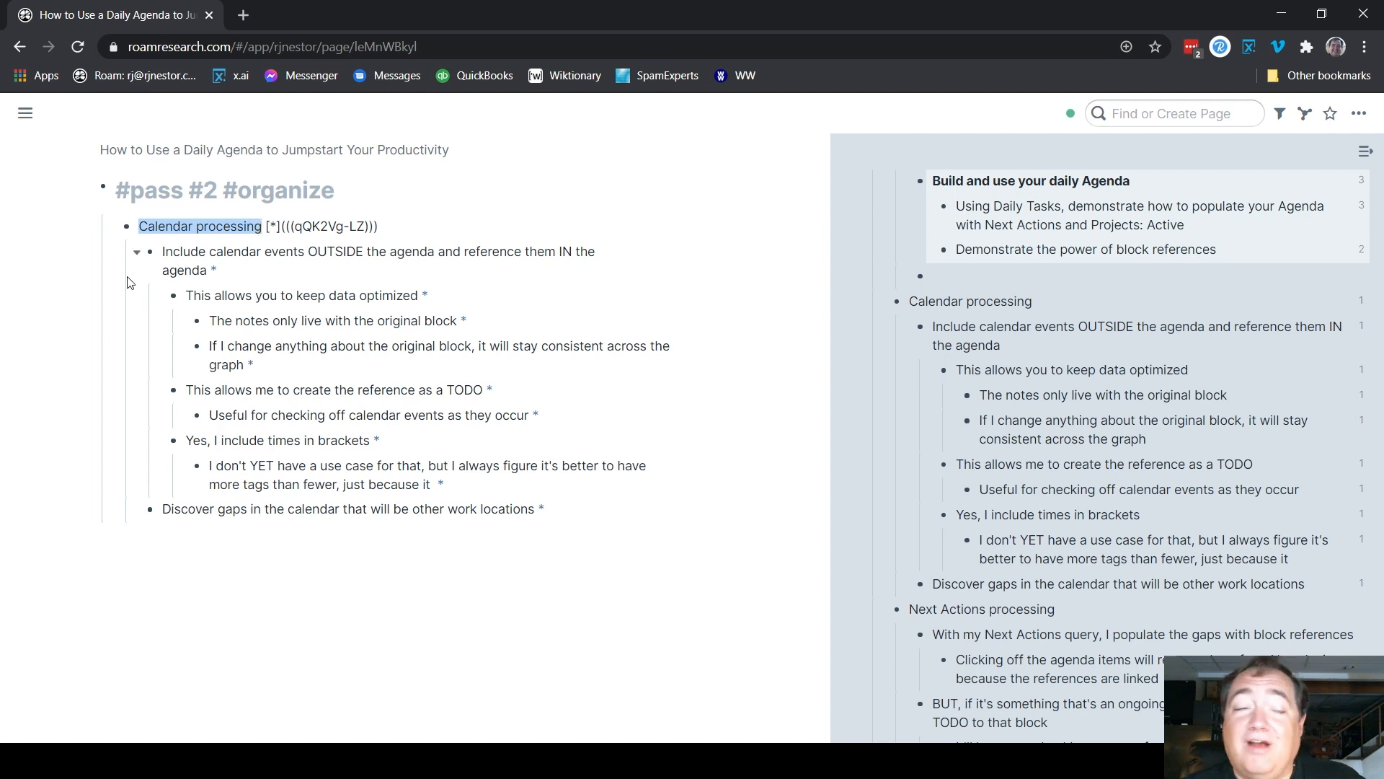
{"action": "left_click", "coordinate": [47, 340]}
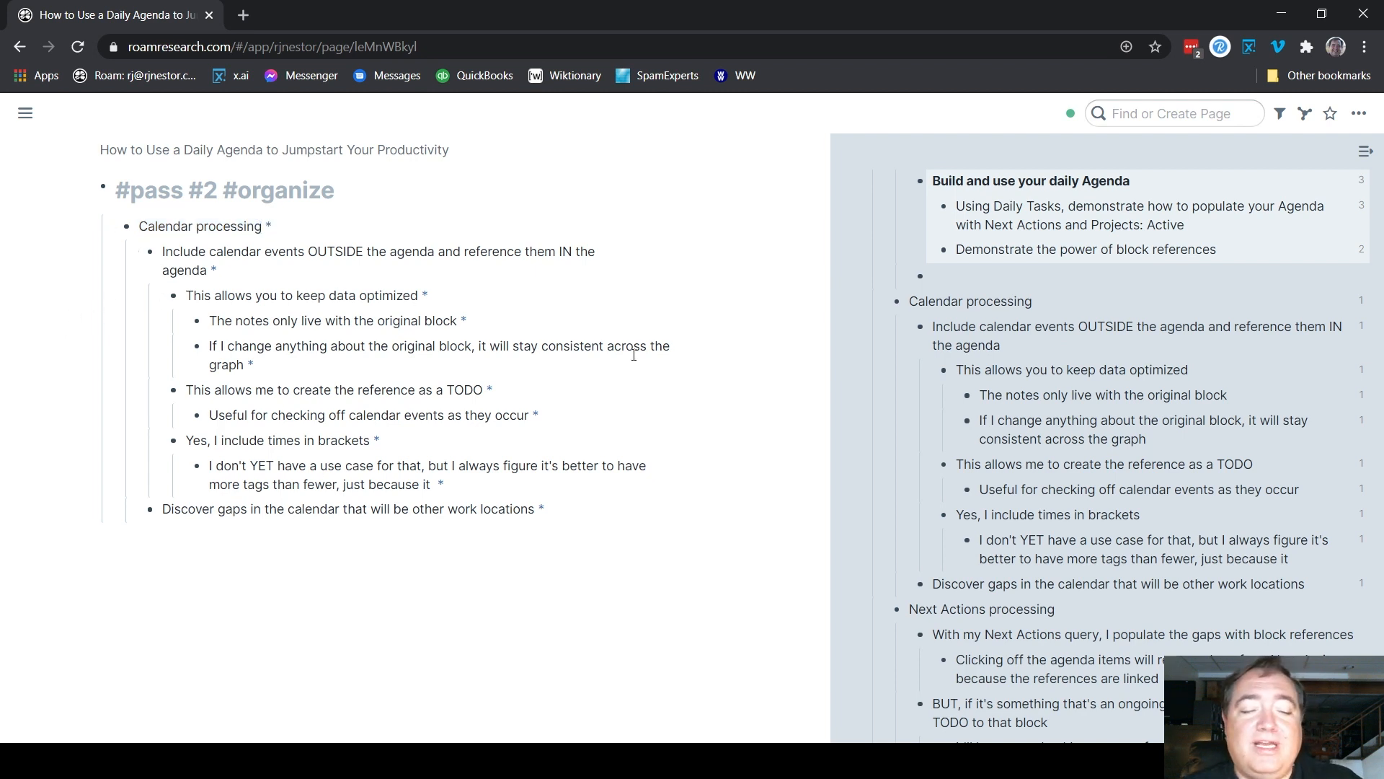
- Undo the text and alias replacement of the Calendar processing references and clear the selection
{"action": "key", "text": "ctrl+z"}
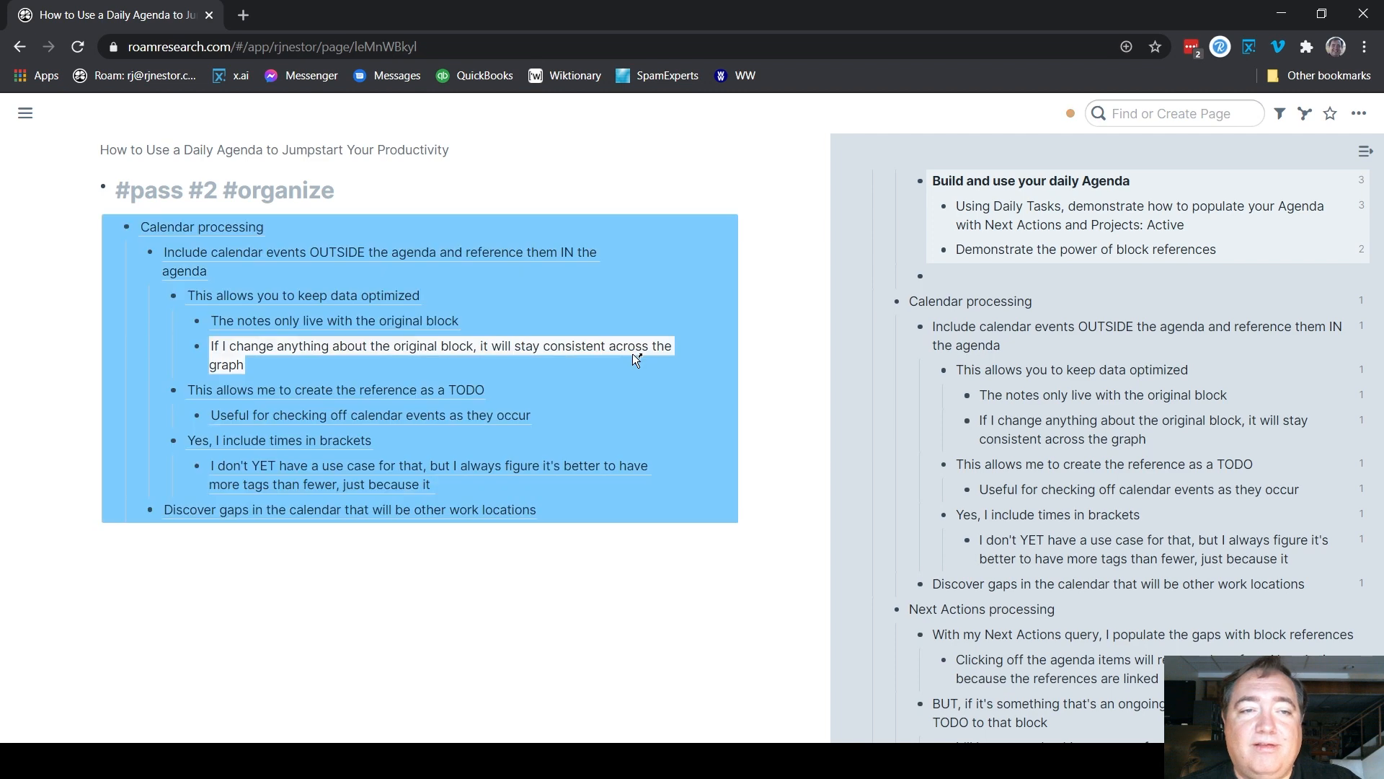
{"action": "left_click", "coordinate": [124, 342]}
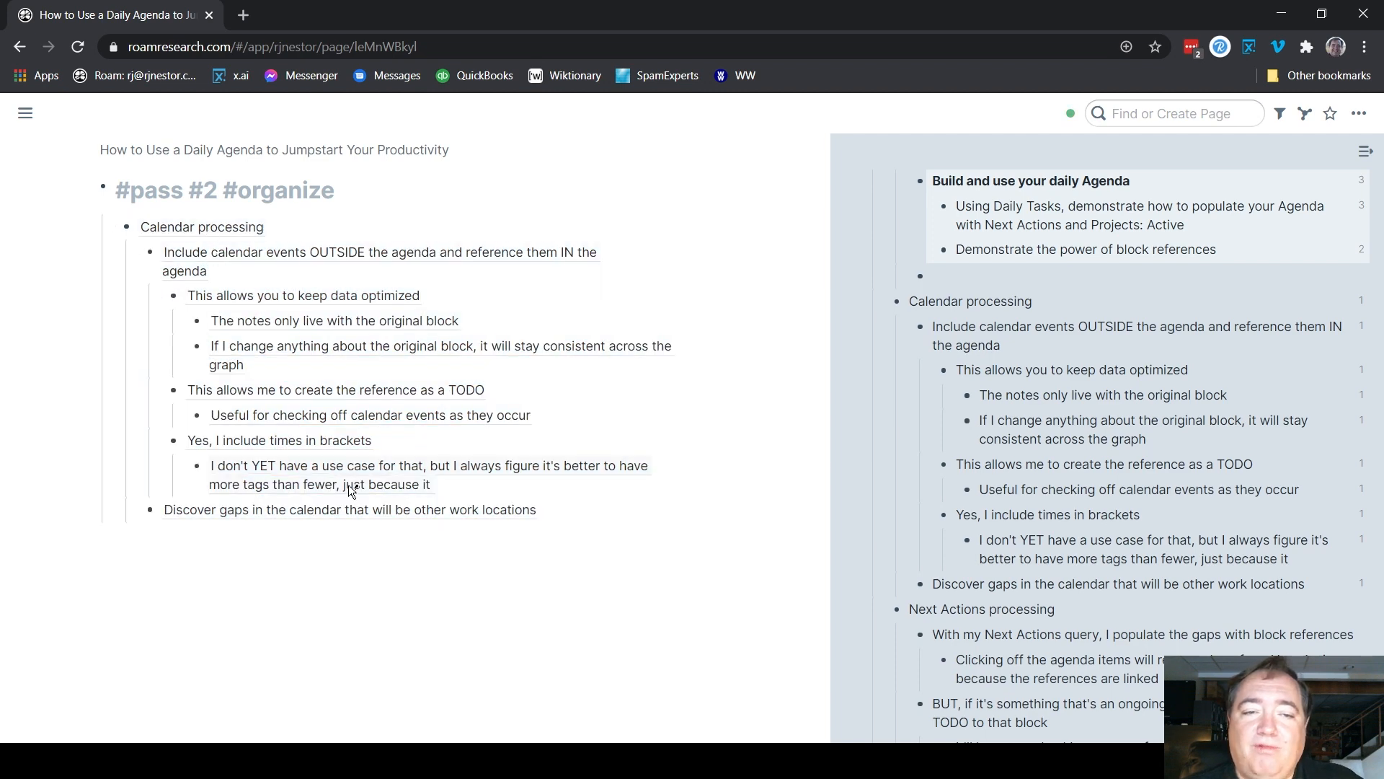
- Replace all the Calendar processing references under #pass #2 #organize with the Original, and check the linked reference of the "Calendar processing" bullet
{"action": "left_click", "coordinate": [597, 508]}
{"action": "left_click_drag", "start_coordinate": [385, 264], "coordinate": [345, 224]}
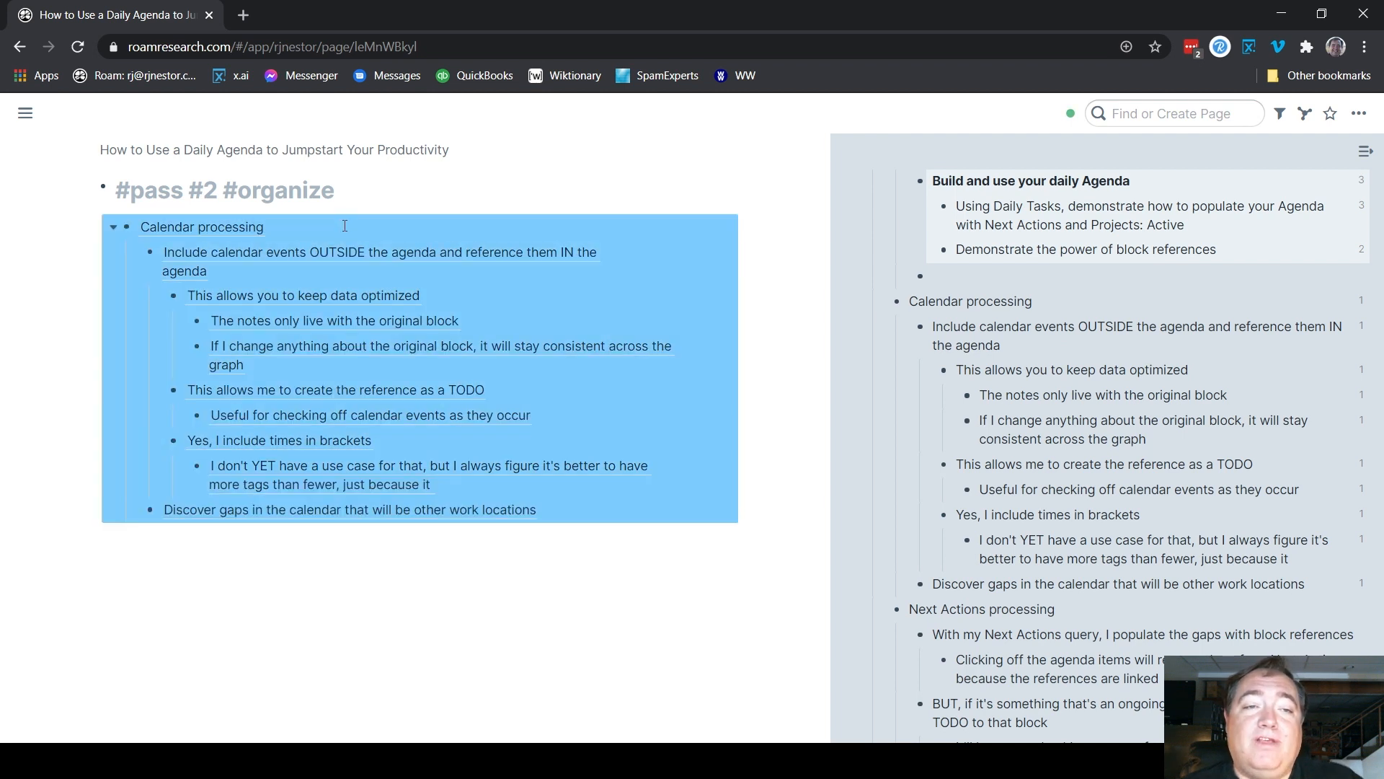
{"action": "right_click", "coordinate": [345, 225]}
{"action": "mouse_move", "coordinate": [381, 254]}
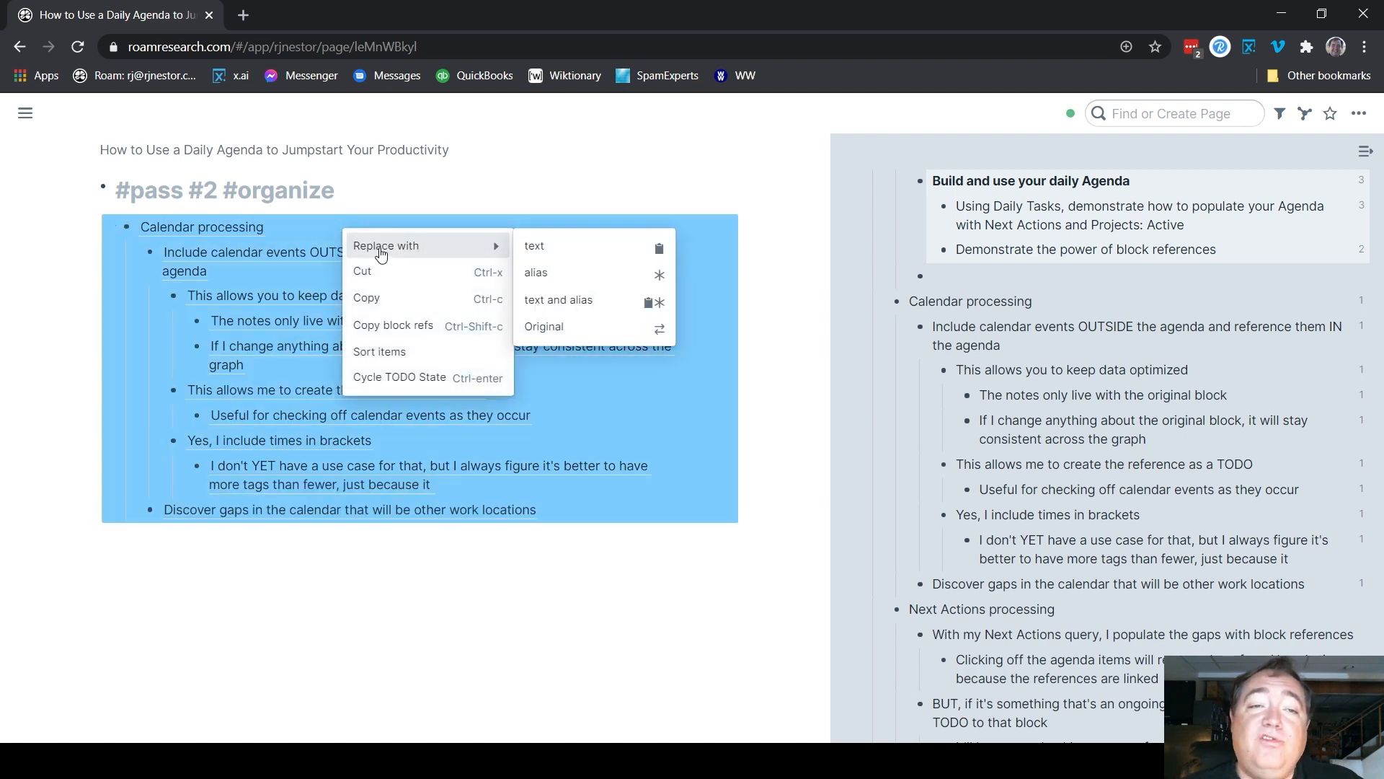
{"action": "left_click", "coordinate": [622, 336]}
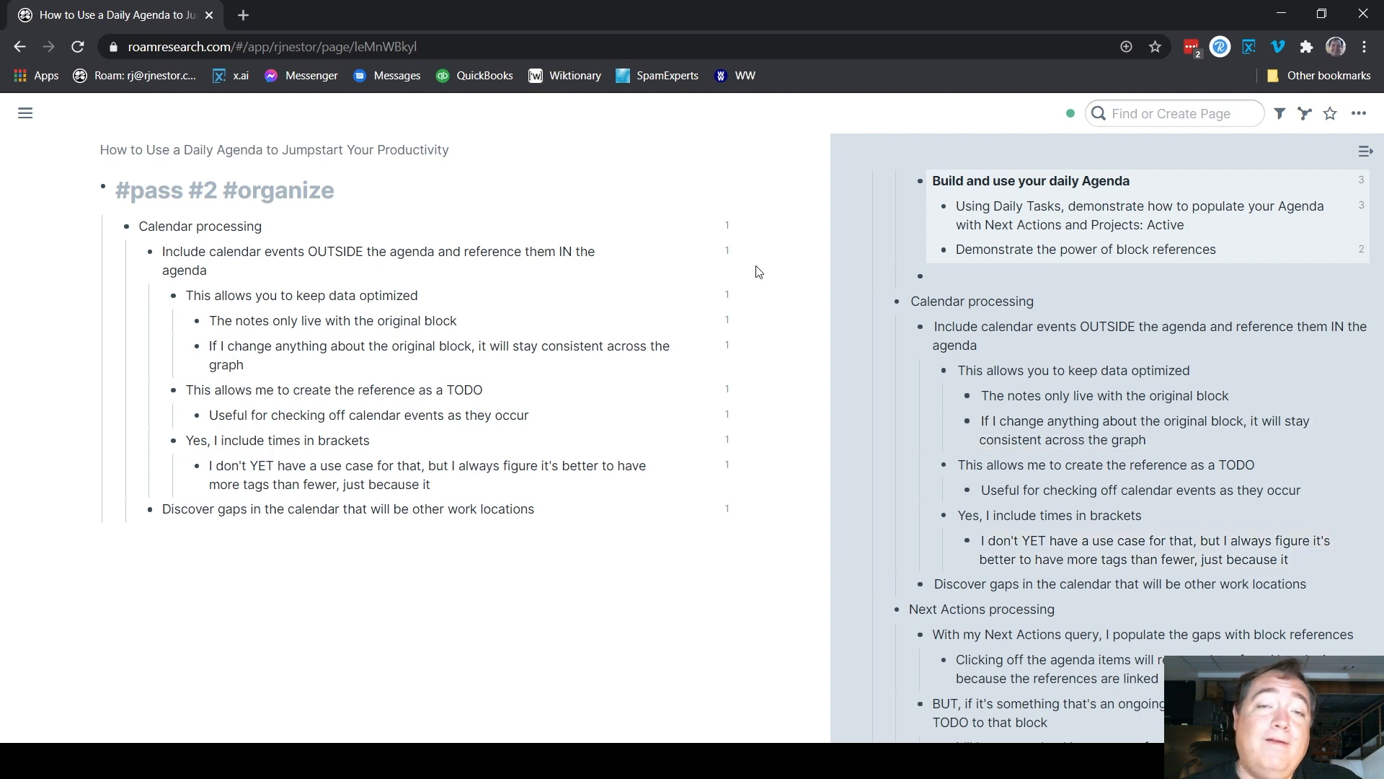
{"action": "left_click", "coordinate": [727, 225]}
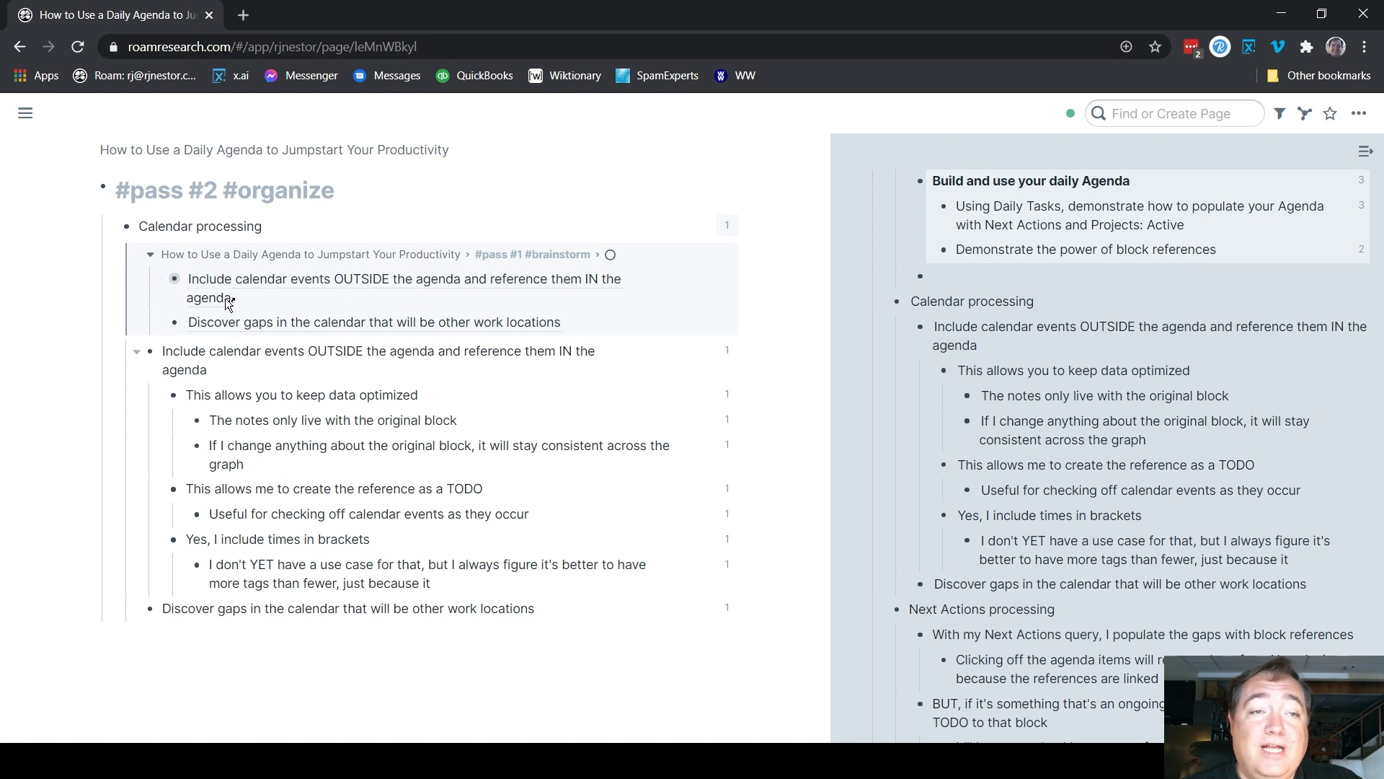
{"action": "left_click", "coordinate": [726, 225]}
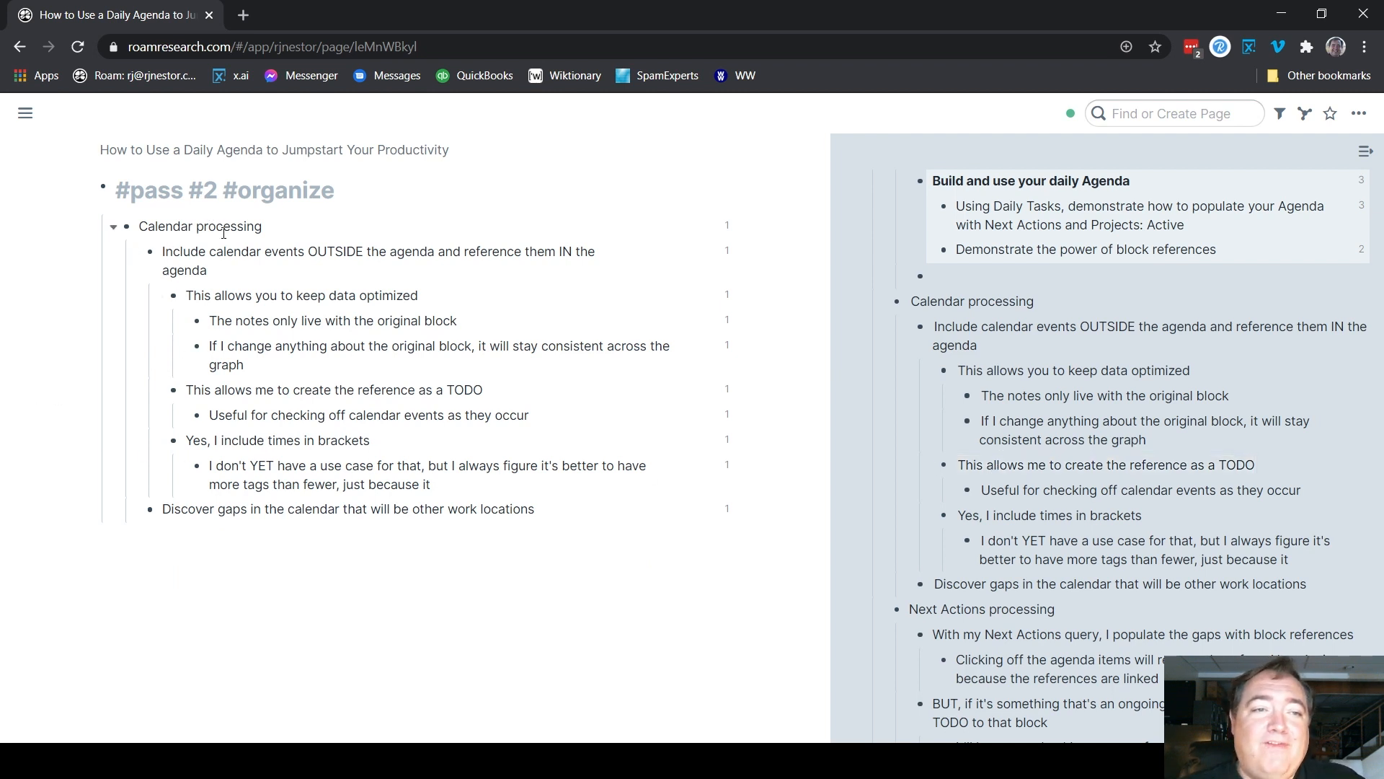
- Append "and how I do it" to the "Calendar processing" bullet under #pass #2 #organize as a sync test, and remove that text again
{"action": "left_click", "coordinate": [256, 228]}
{"action": "type", "text": "and how"}
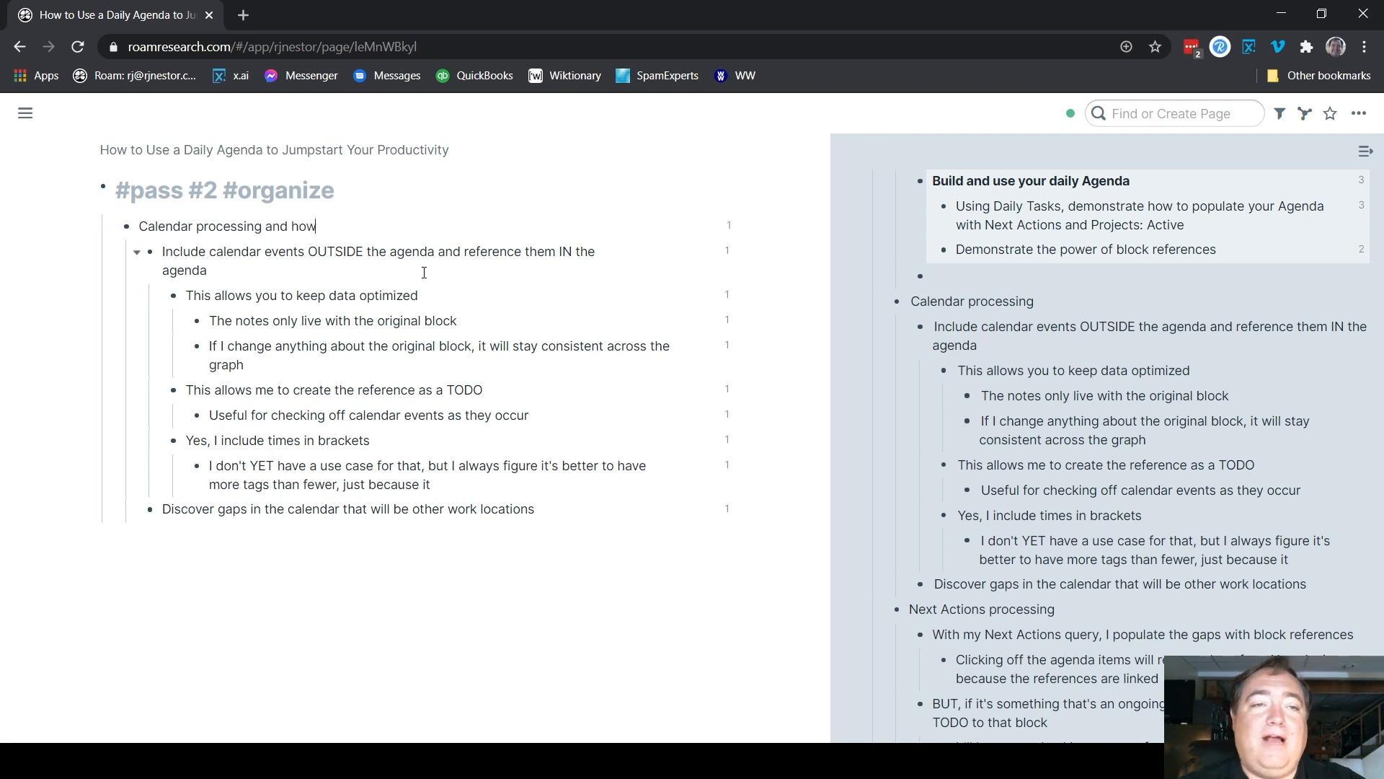
{"action": "type", "text": " I do it"}
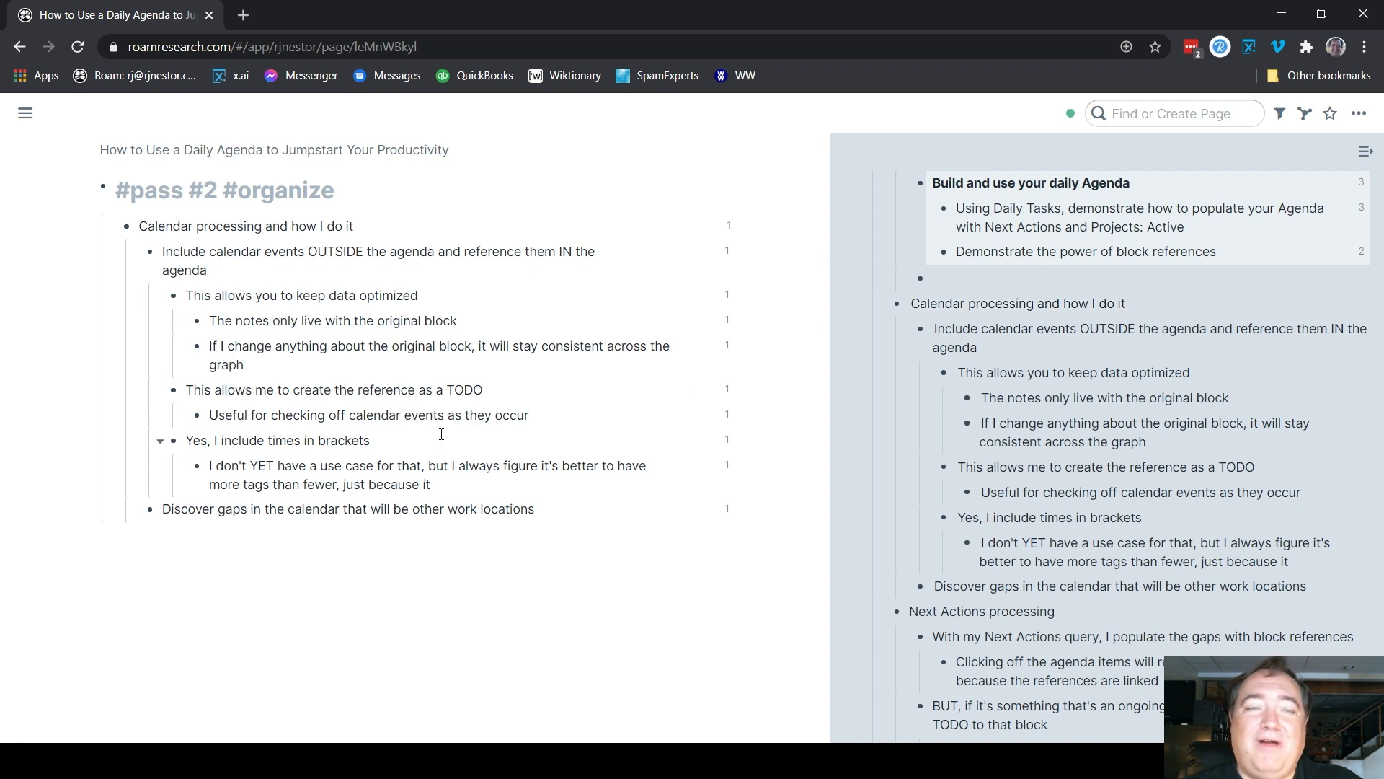
{"action": "key", "text": "ctrl+BackSpace"}
{"action": "key", "text": "ctrl+BackSpace"}
{"action": "key", "text": "ctrl+BackSpace"}
{"action": "key", "text": "ctrl+BackSpace"}
{"action": "key", "text": "ctrl+BackSpace"}
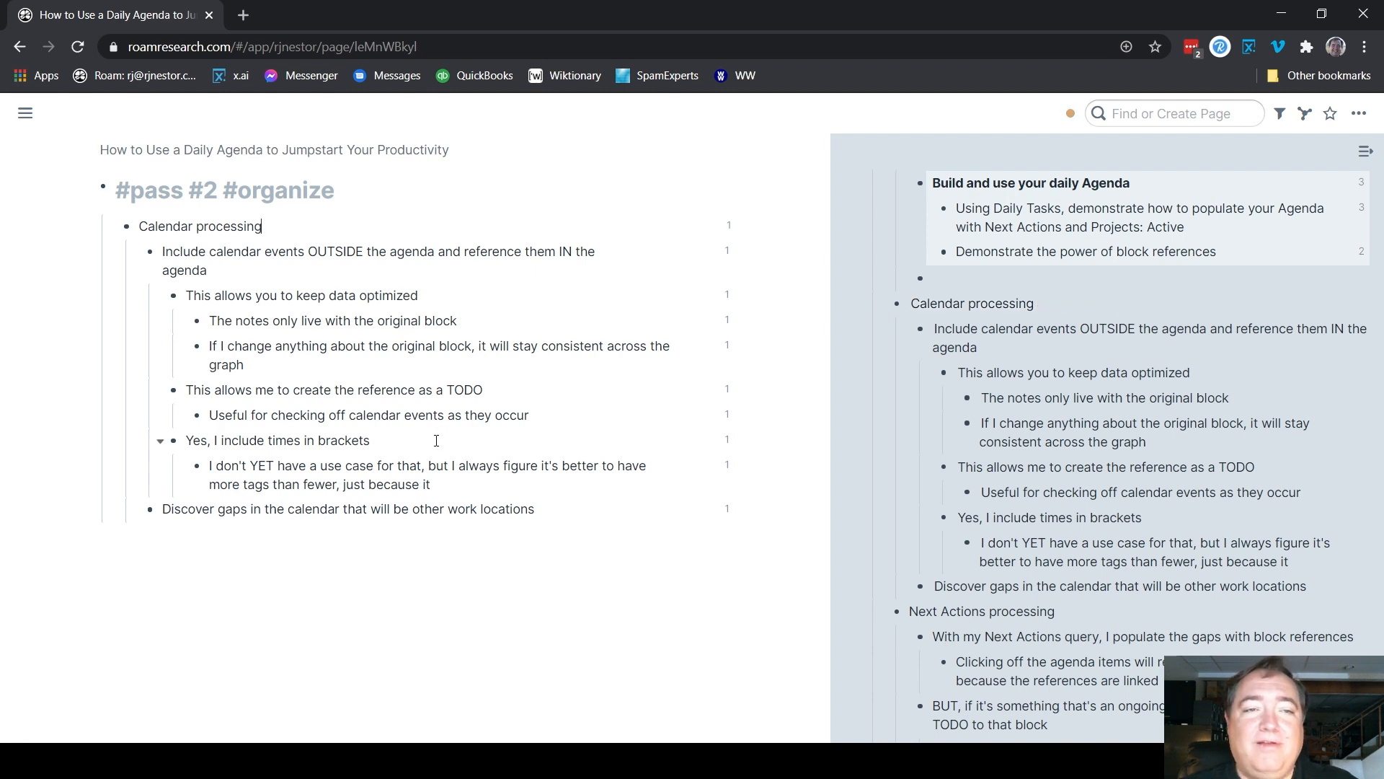
- Replace the whole Calendar processing section of the brainstorm with text and alias, and check the reference of one organized bullet
{"action": "left_click", "coordinate": [1044, 304]}
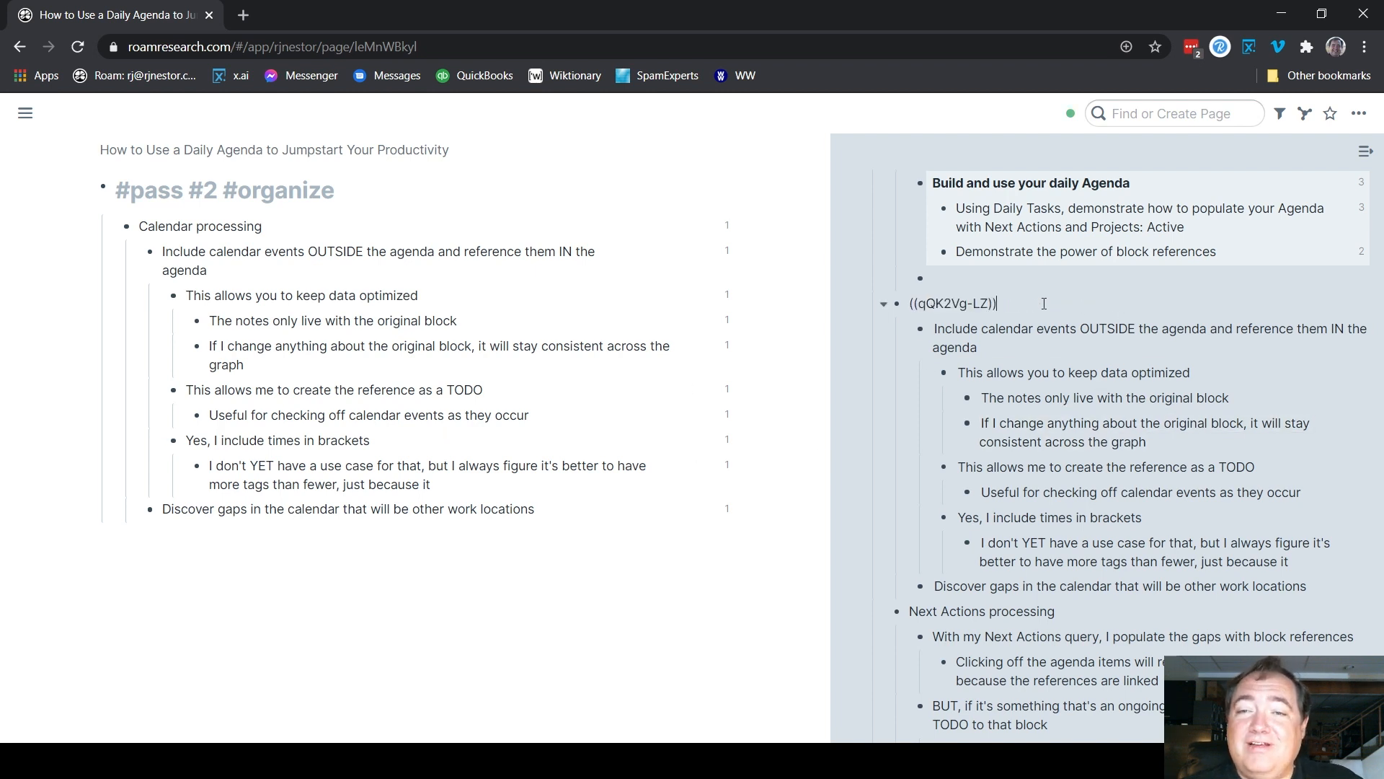
{"action": "key", "text": "Escape"}
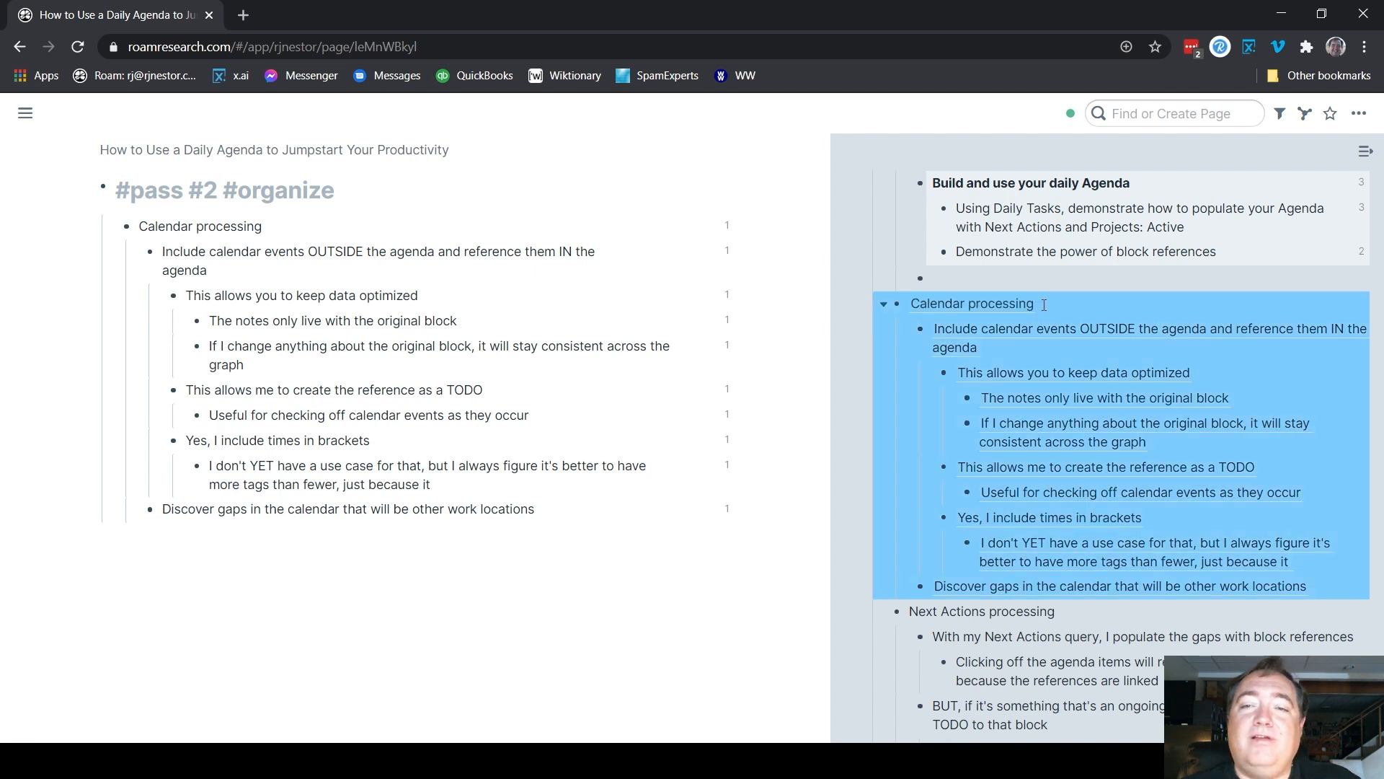
{"action": "right_click", "coordinate": [1044, 304]}
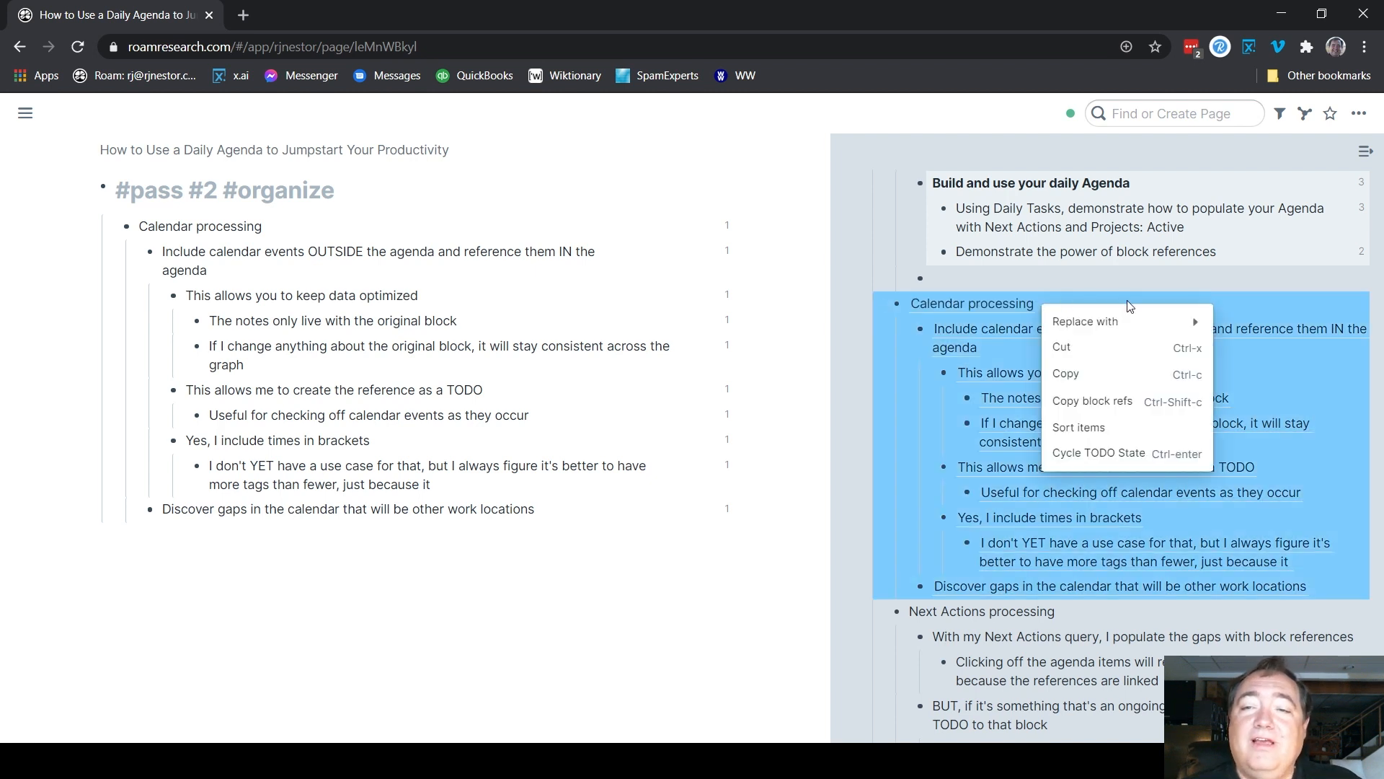
{"action": "mouse_move", "coordinate": [1125, 320]}
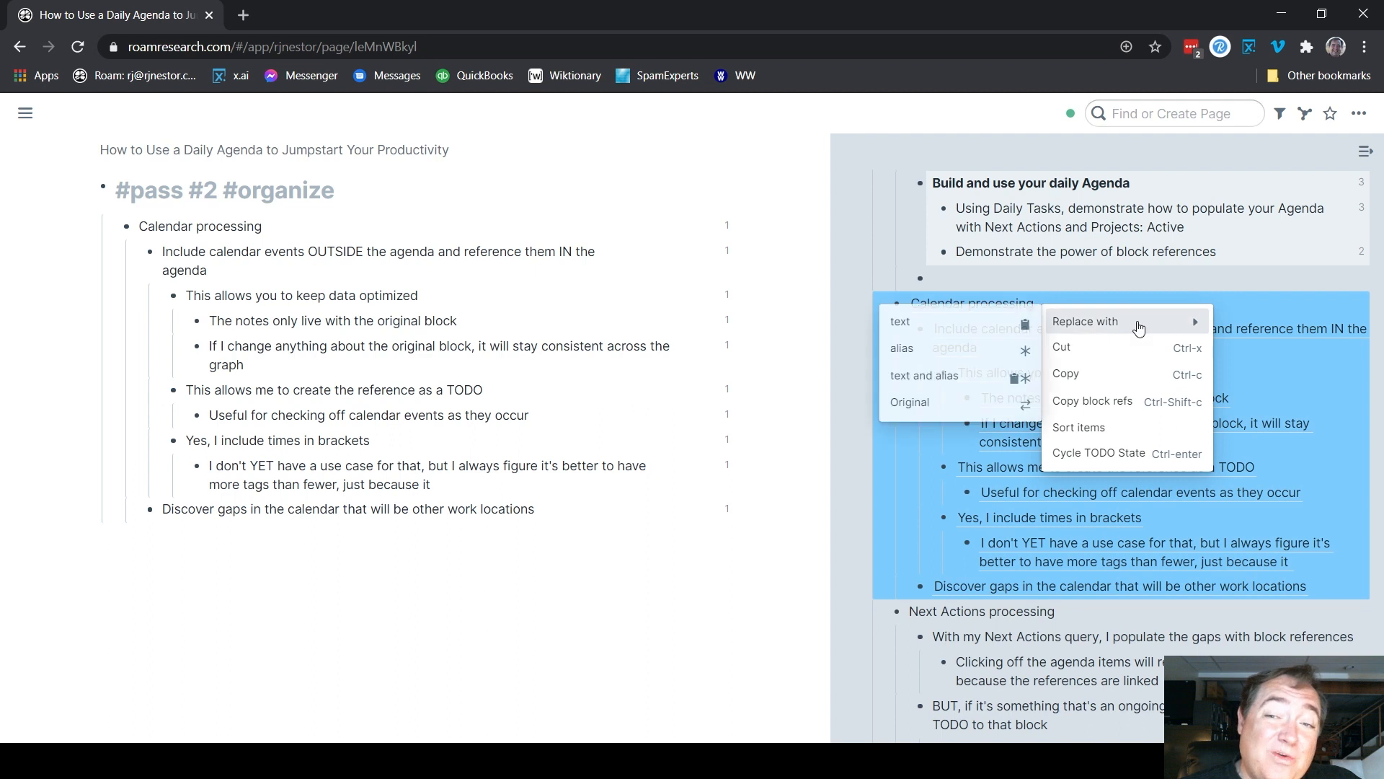
{"action": "left_click", "coordinate": [933, 382]}
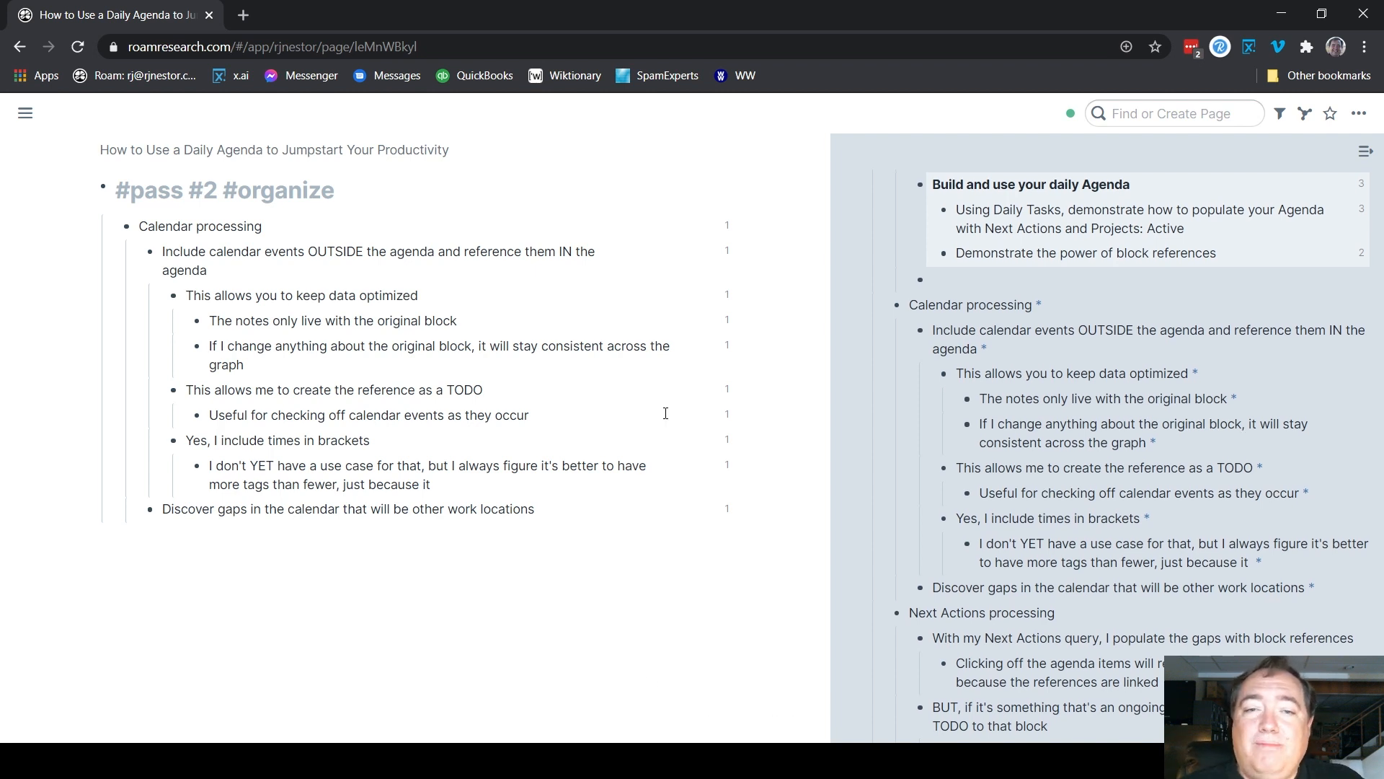
{"action": "left_click", "coordinate": [726, 350]}
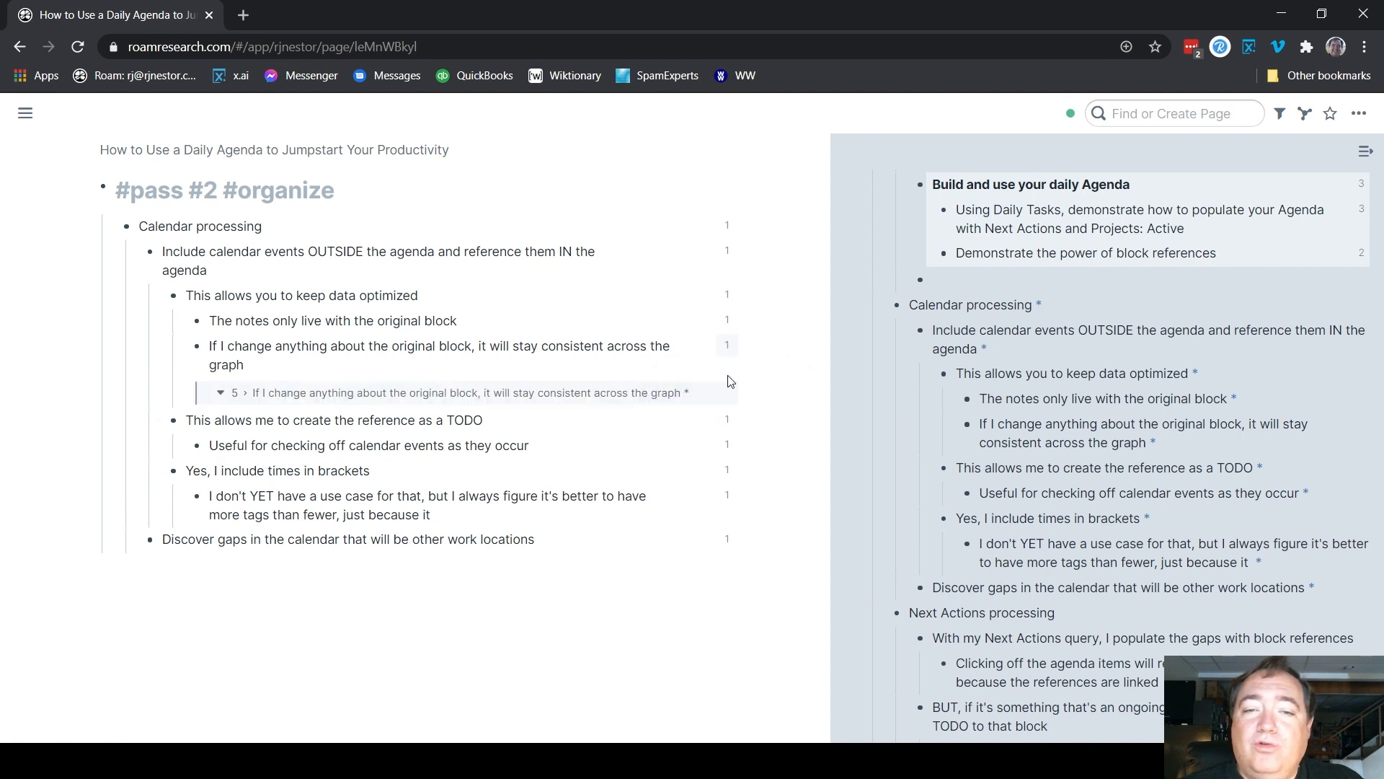
{"action": "left_click", "coordinate": [726, 350]}
- Reword the last Calendar processing bullet under #pass #2 #organize as "Look for calendar gaps" and check its link with the brainstorm's alias
{"action": "triple_click", "coordinate": [296, 513]}
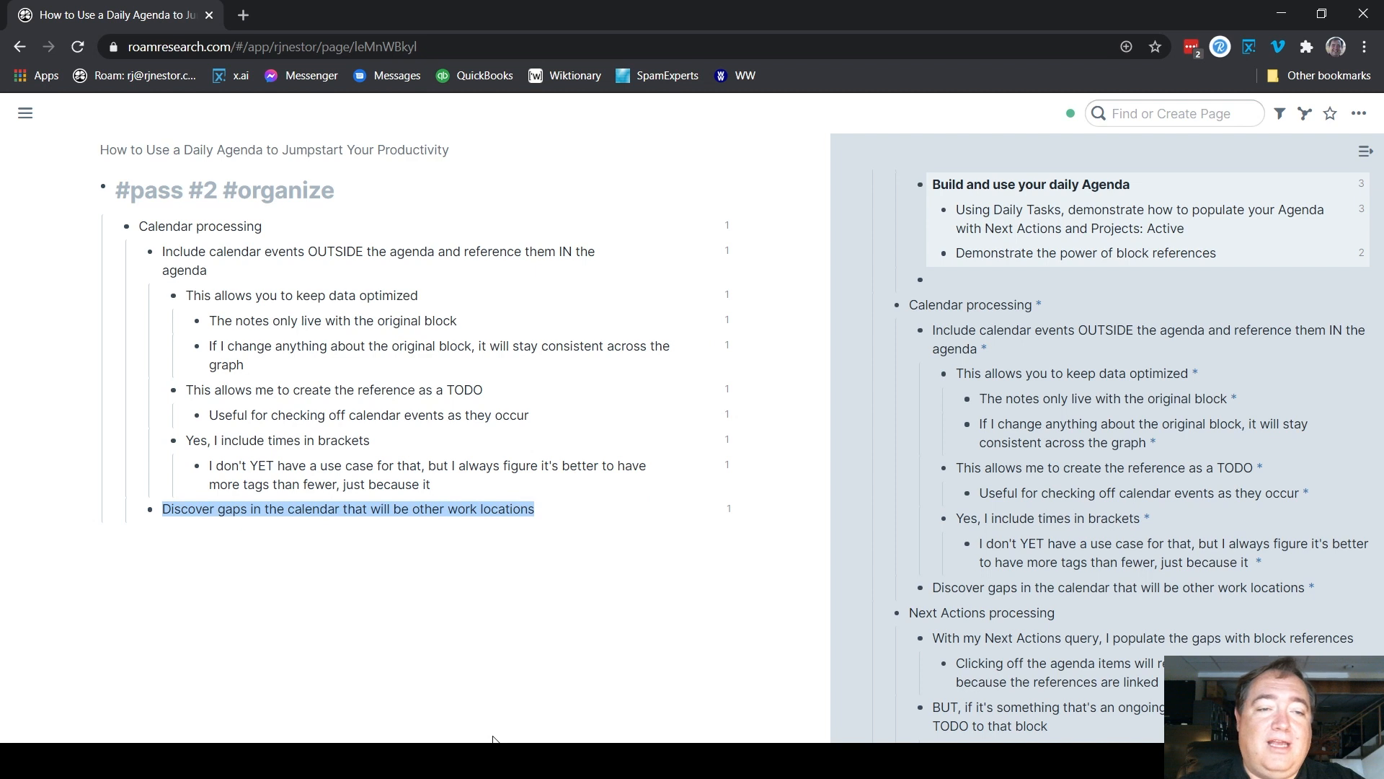
{"action": "type", "text": "Look for calendar gaps"}
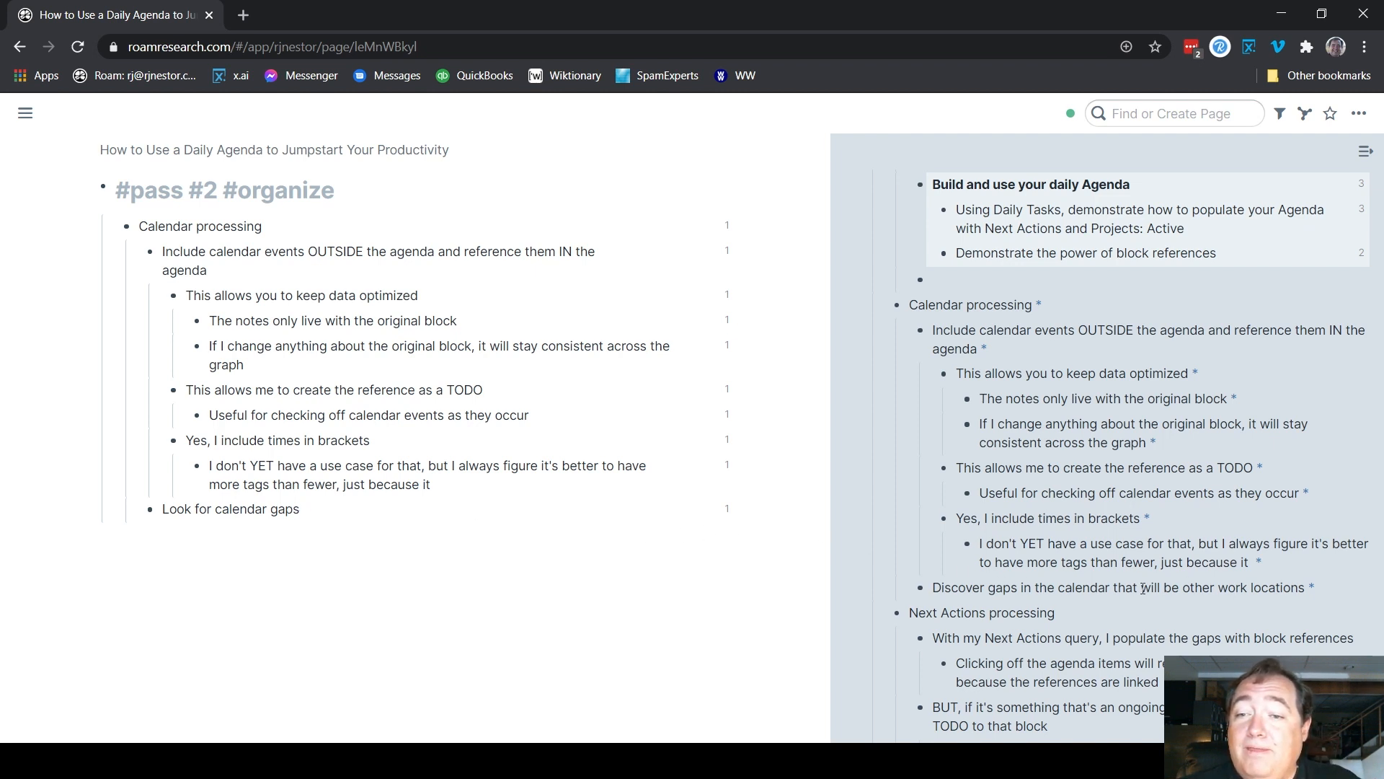
{"action": "left_click", "coordinate": [735, 513]}
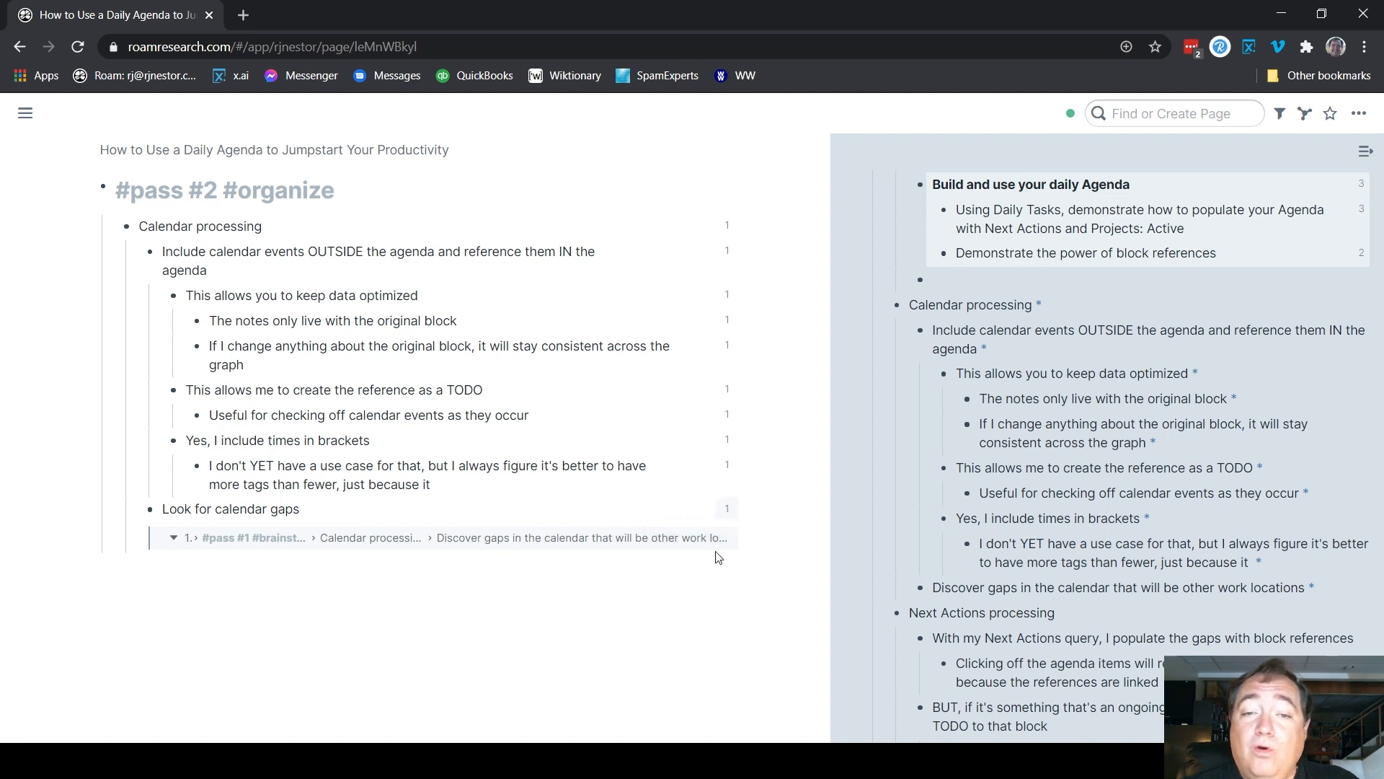
{"action": "left_click", "coordinate": [727, 509]}
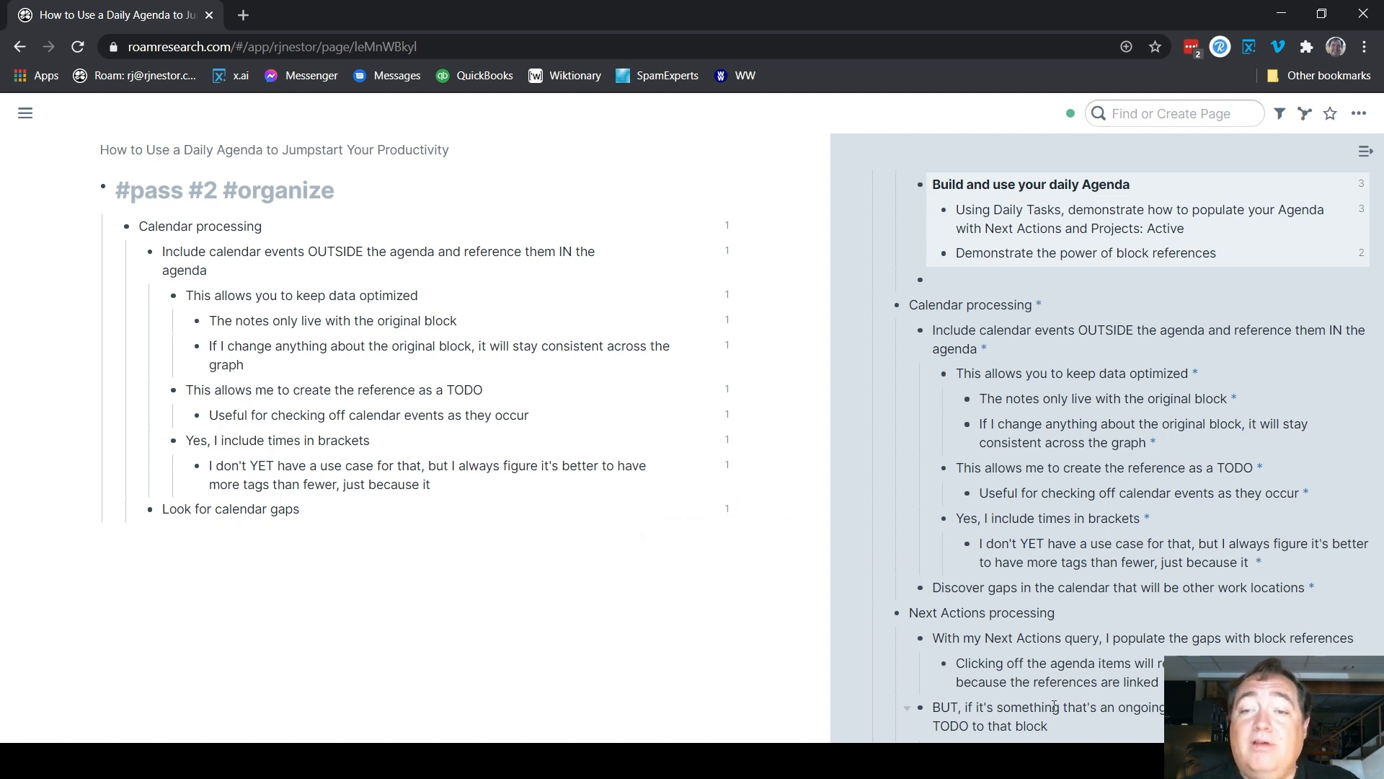
{"action": "left_click", "coordinate": [1311, 591]}
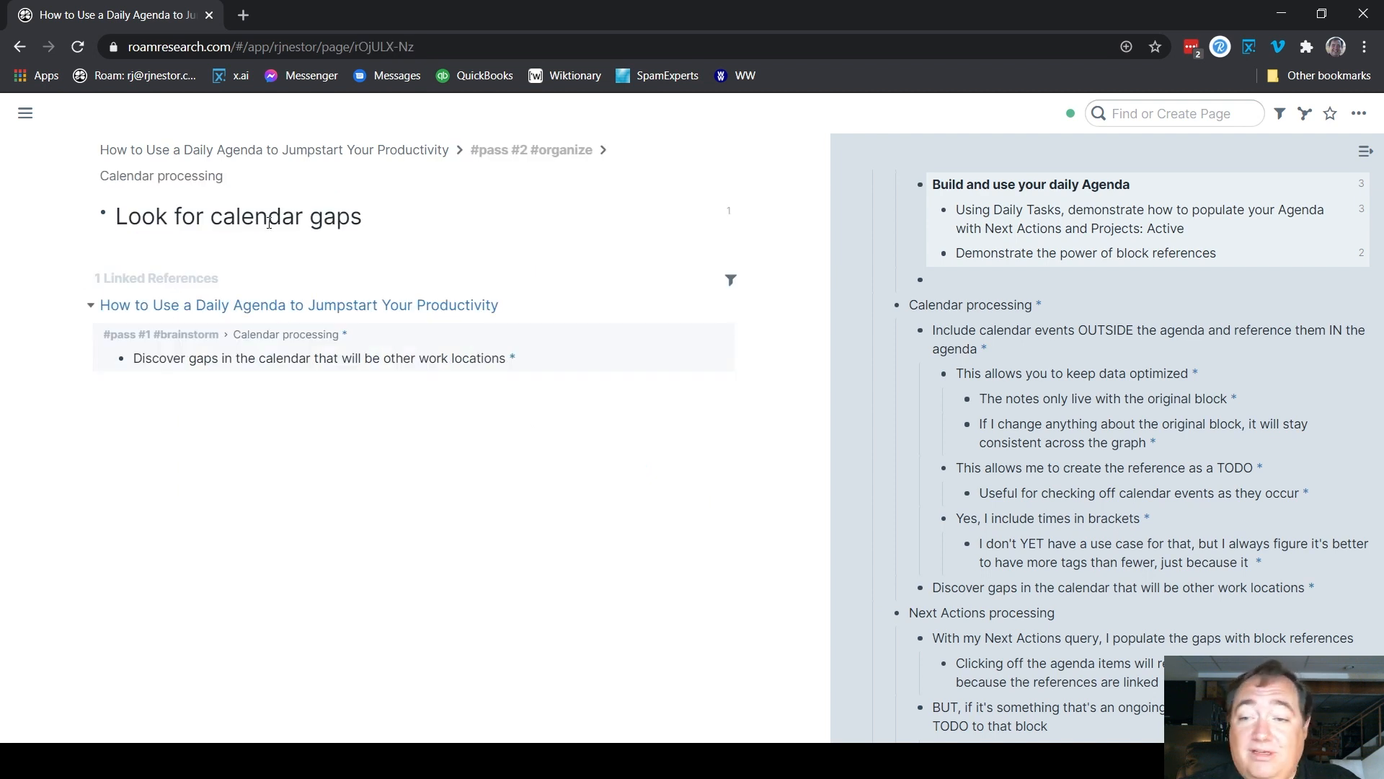
{"action": "left_click", "coordinate": [21, 52]}
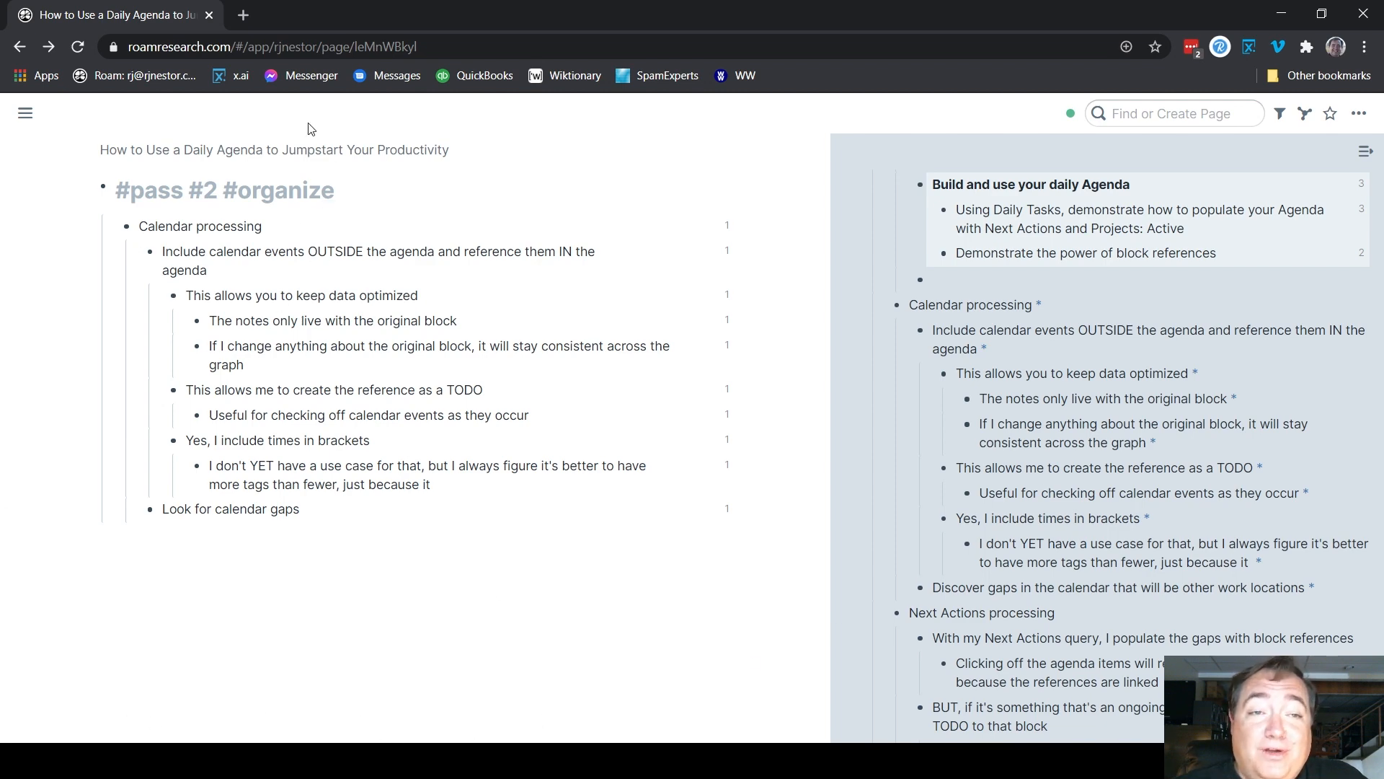
- Collapse #pass #2 #organize on the full blog post page and add a block reading "#pass #3 #make" directly below it
{"action": "left_click", "coordinate": [308, 150]}
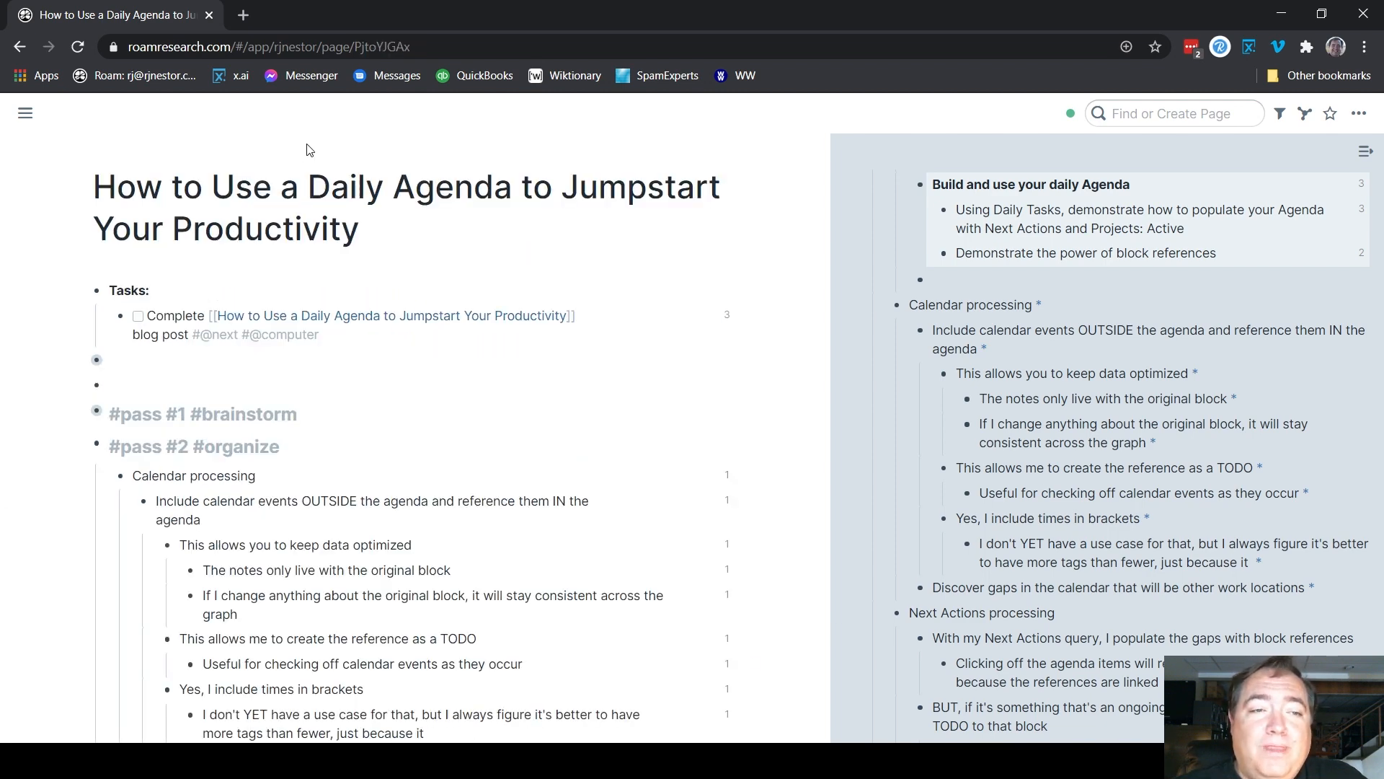
{"action": "left_click", "coordinate": [84, 446]}
{"action": "left_click", "coordinate": [297, 447]}
{"action": "key", "text": "Return"}
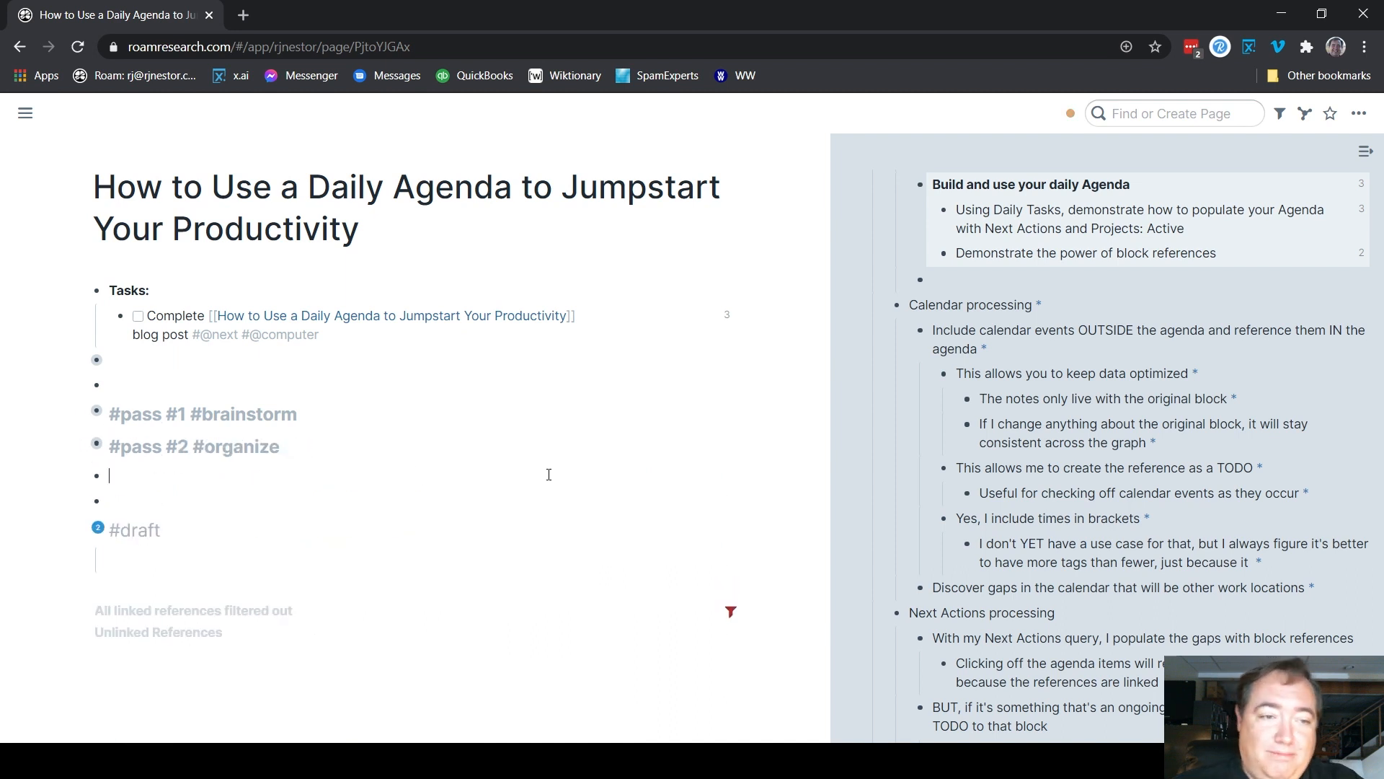
{"action": "type", "text": "#pass #e"}
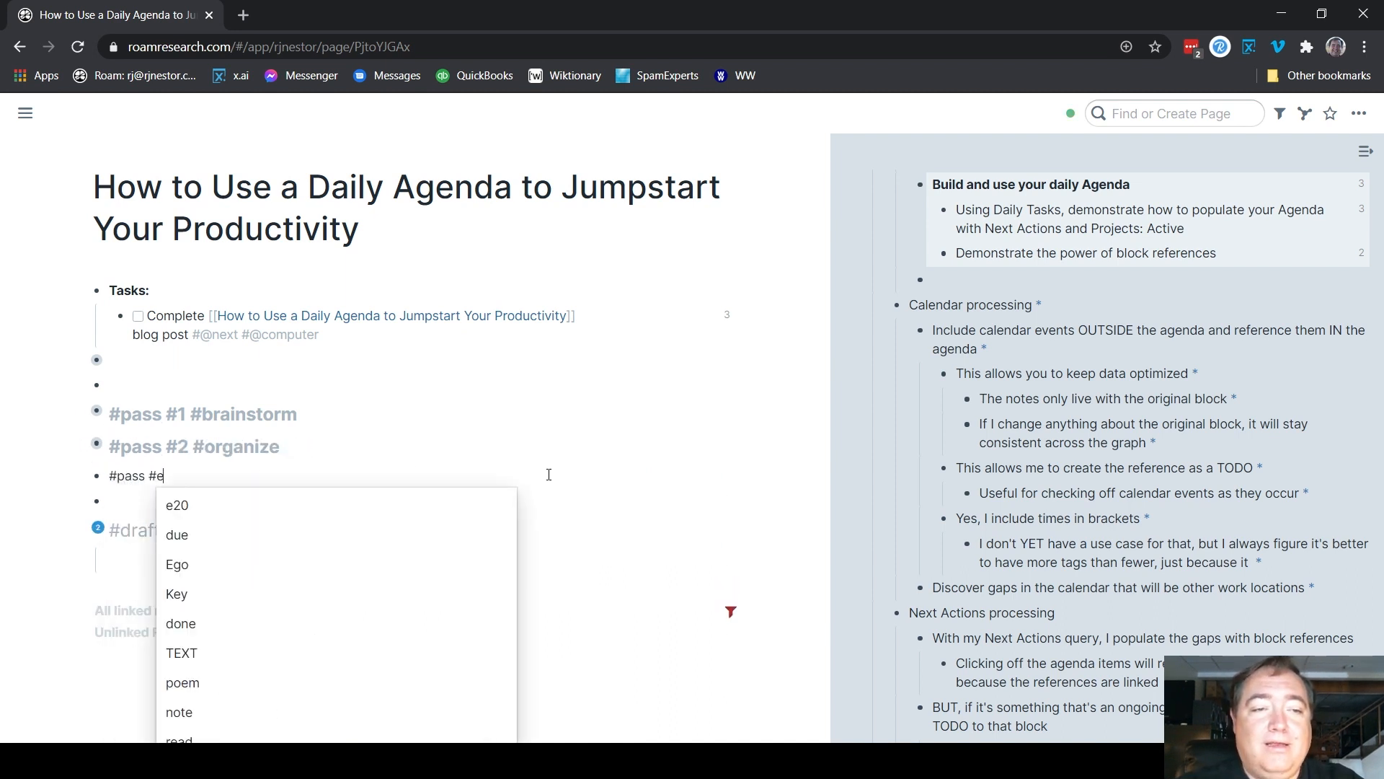
{"action": "key", "text": "BackSpace"}
{"action": "type", "text": "3 "}
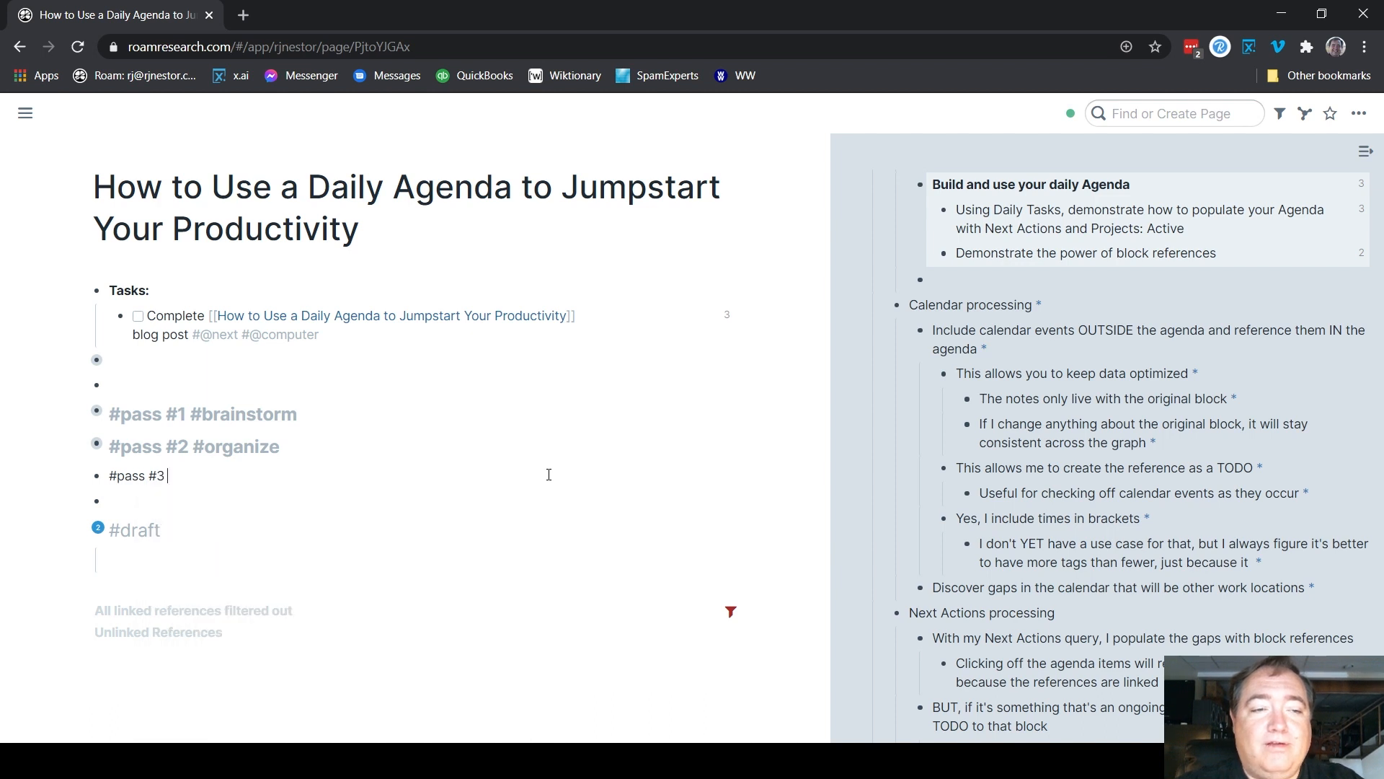
{"action": "type", "text": "#make"}
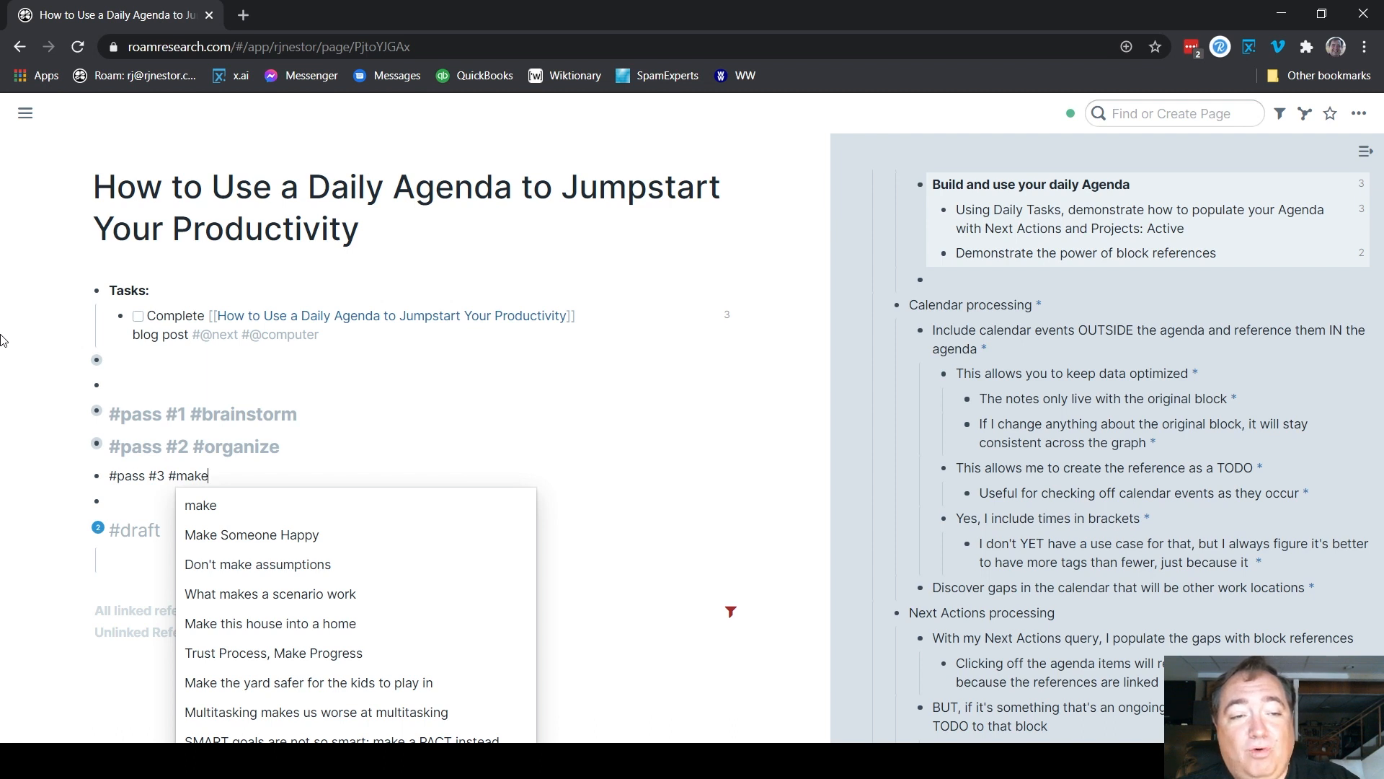
- Format the #pass #3 #make block as a bold level 2 heading
{"action": "key", "text": "ctrl+alt+2"}
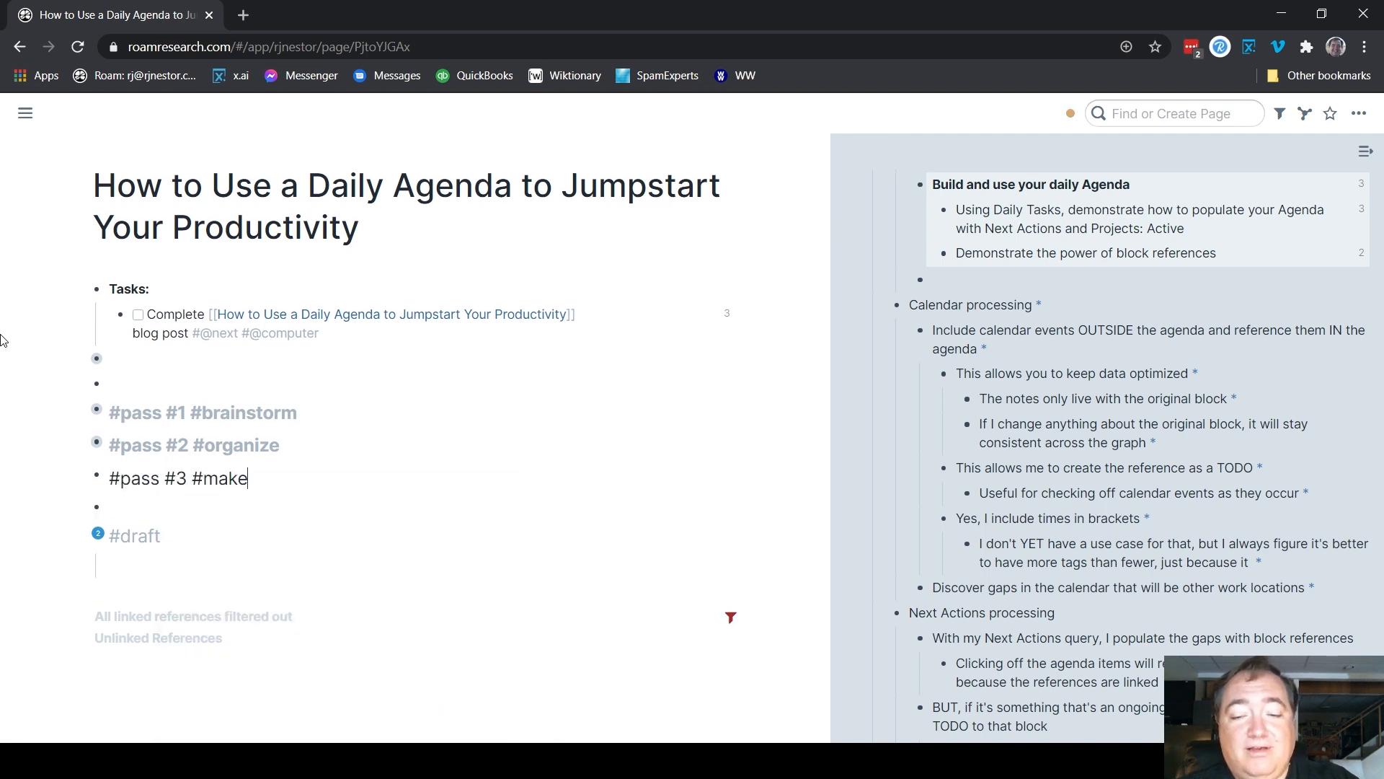
{"action": "key", "text": "shift+Home"}
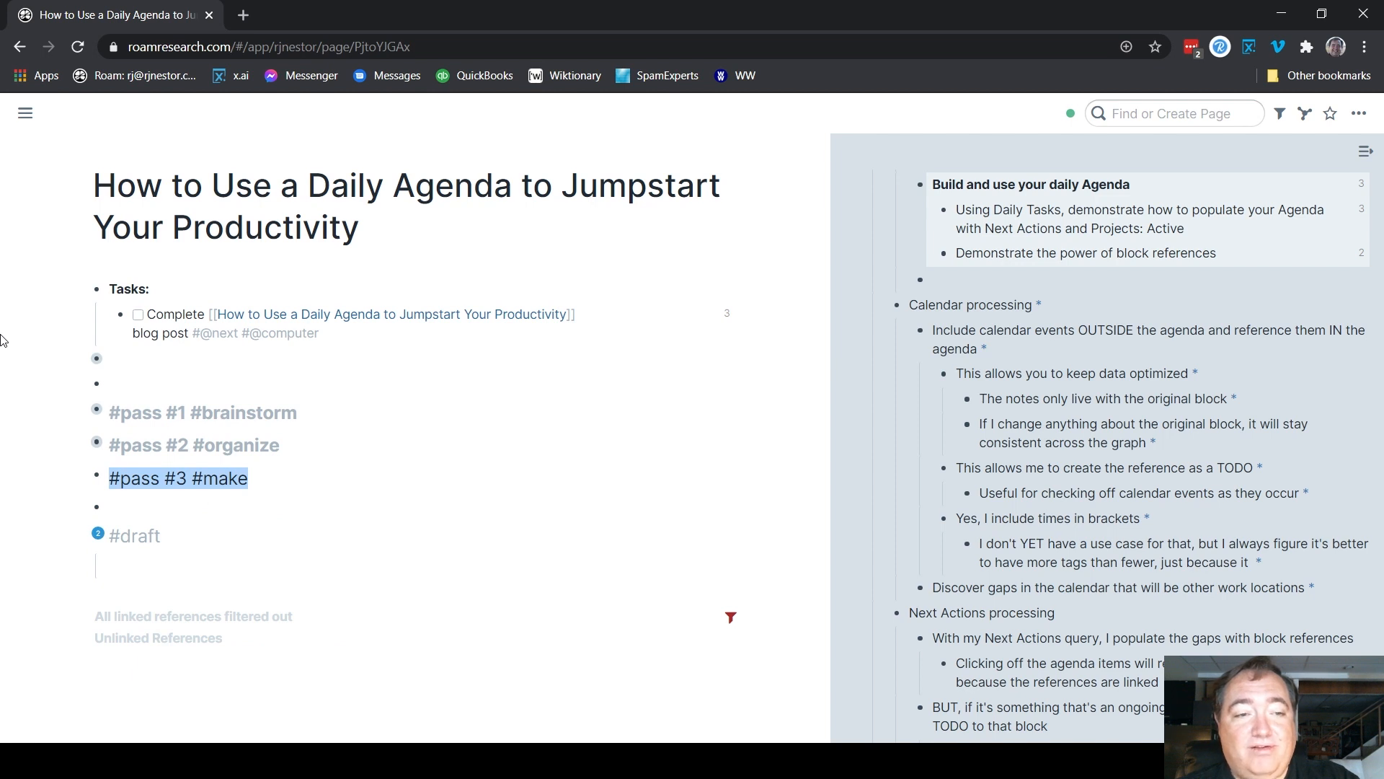
{"action": "key", "text": "ctrl+b"}
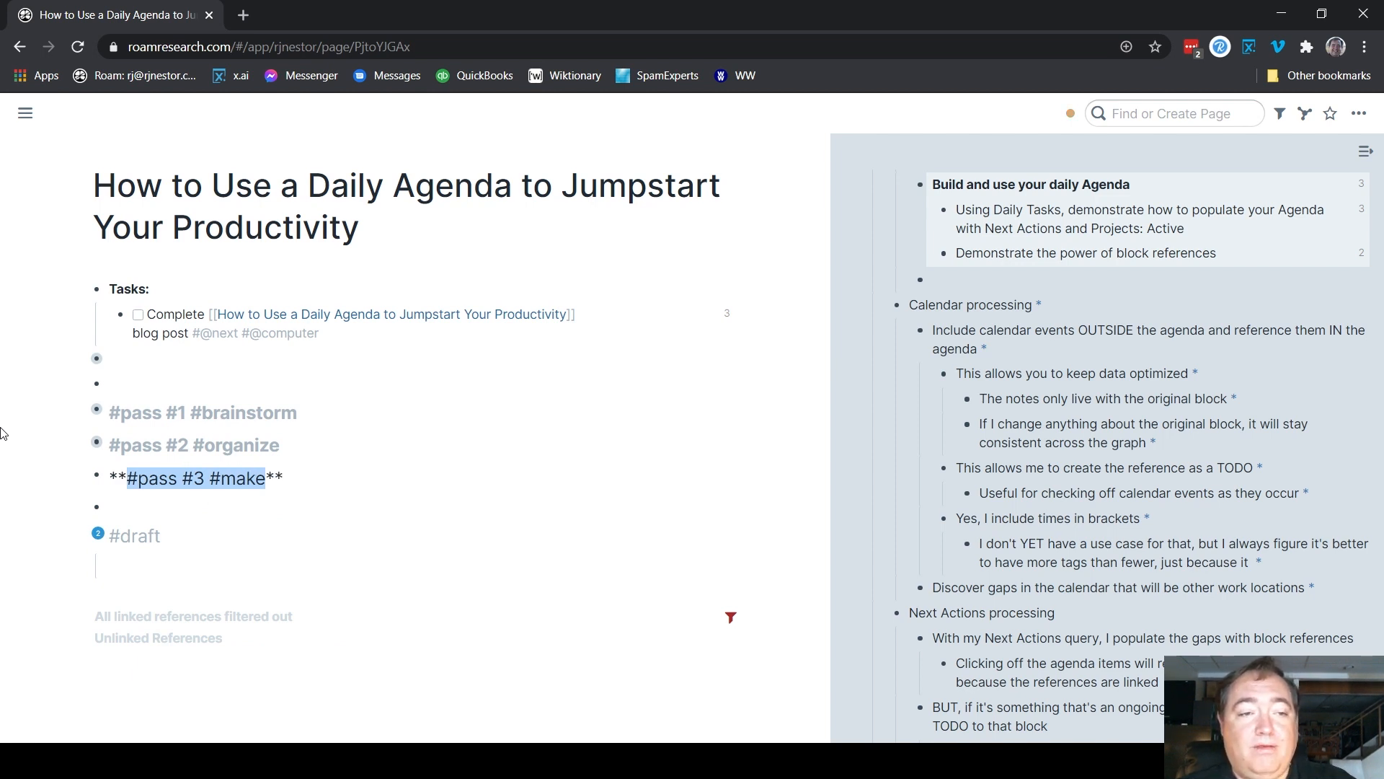
{"action": "left_click", "coordinate": [45, 479]}
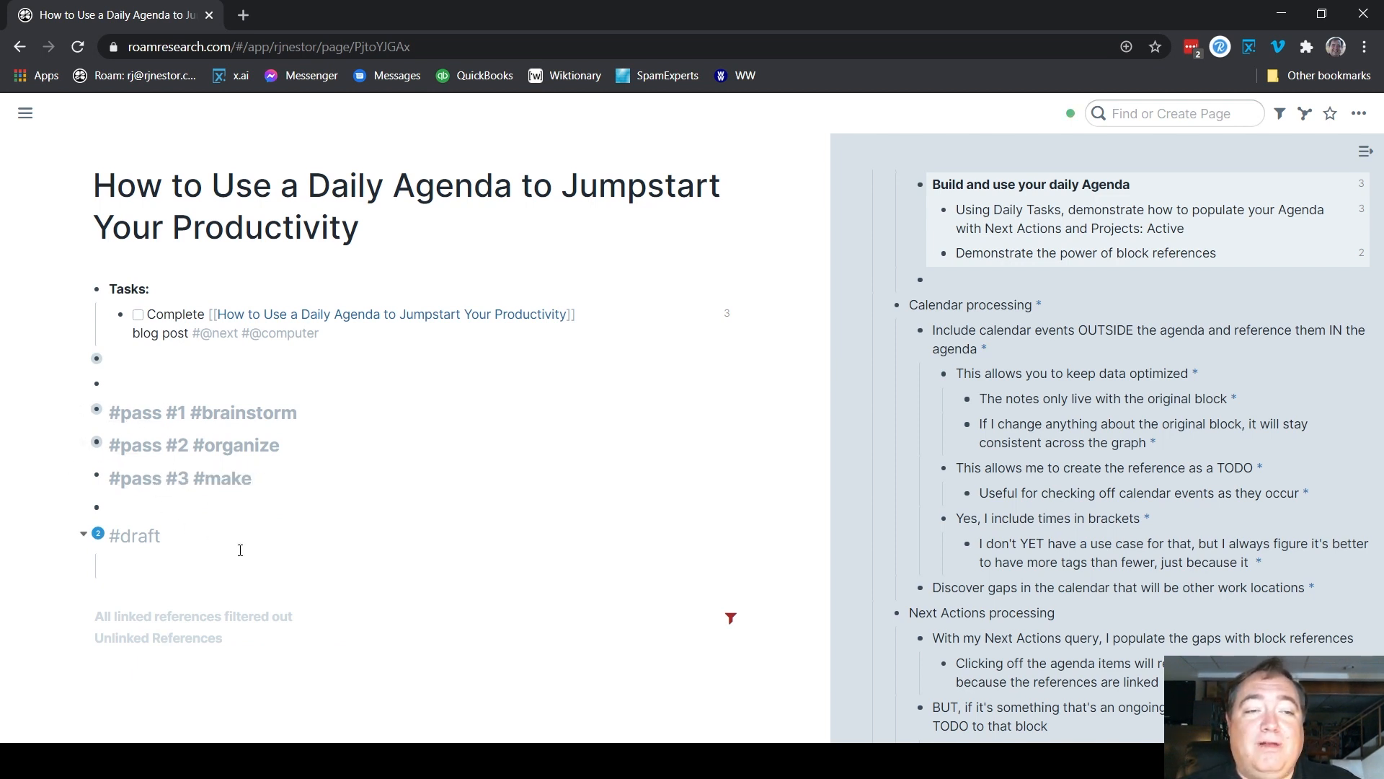
- Open the #pass #2 #organize block in the sidebar and focus the main view on the #pass #3 #make block
{"action": "right_click", "coordinate": [98, 476]}
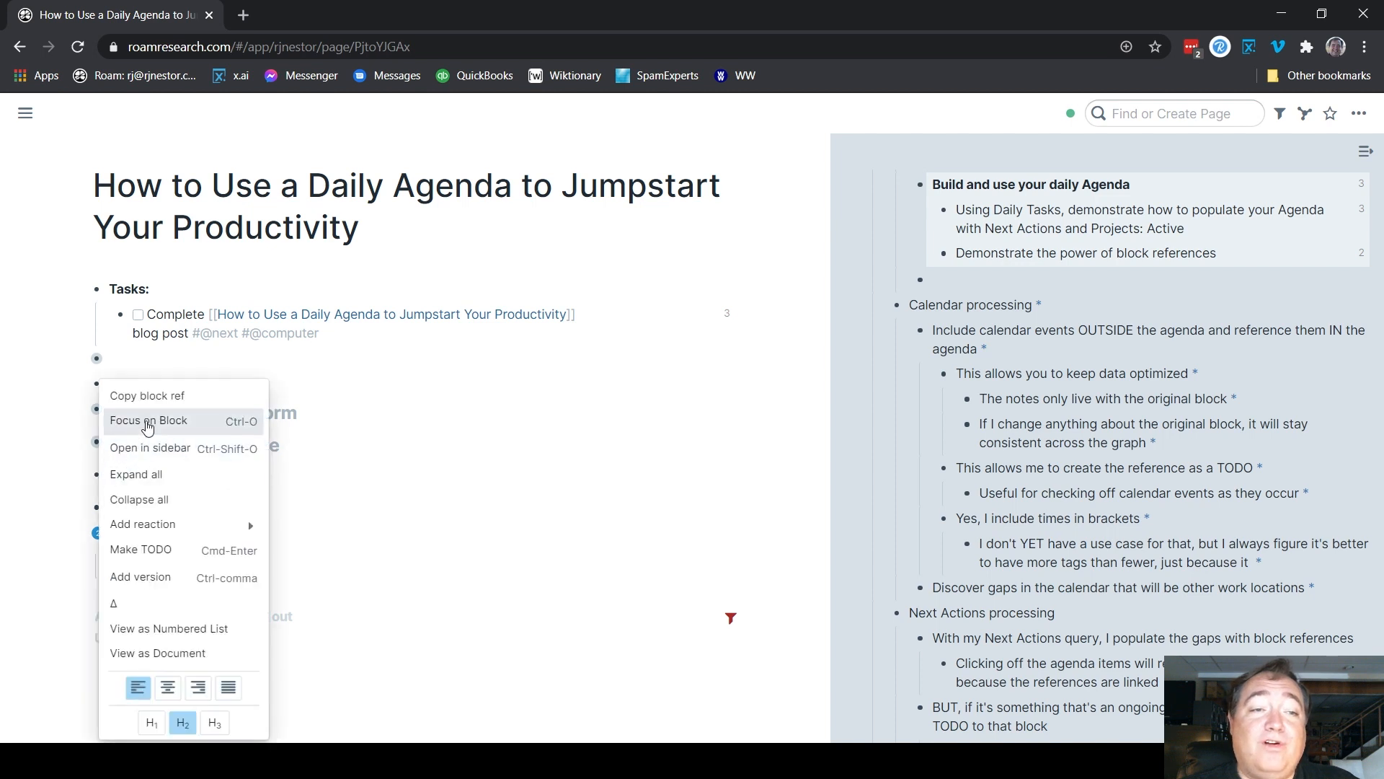
{"action": "left_click", "coordinate": [149, 431]}
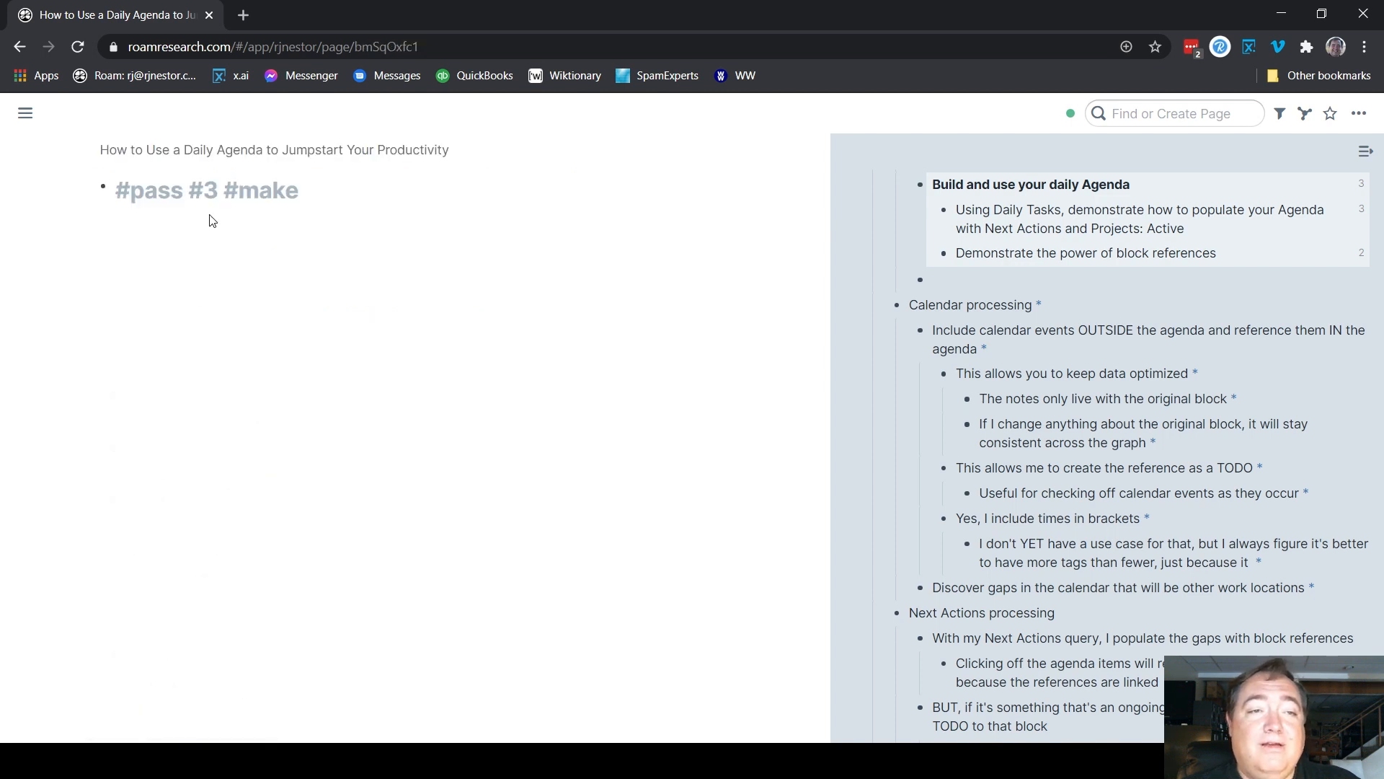
{"action": "left_click", "coordinate": [217, 149]}
{"action": "right_click", "coordinate": [98, 447]}
{"action": "left_click", "coordinate": [140, 448]}
{"action": "right_click", "coordinate": [97, 477]}
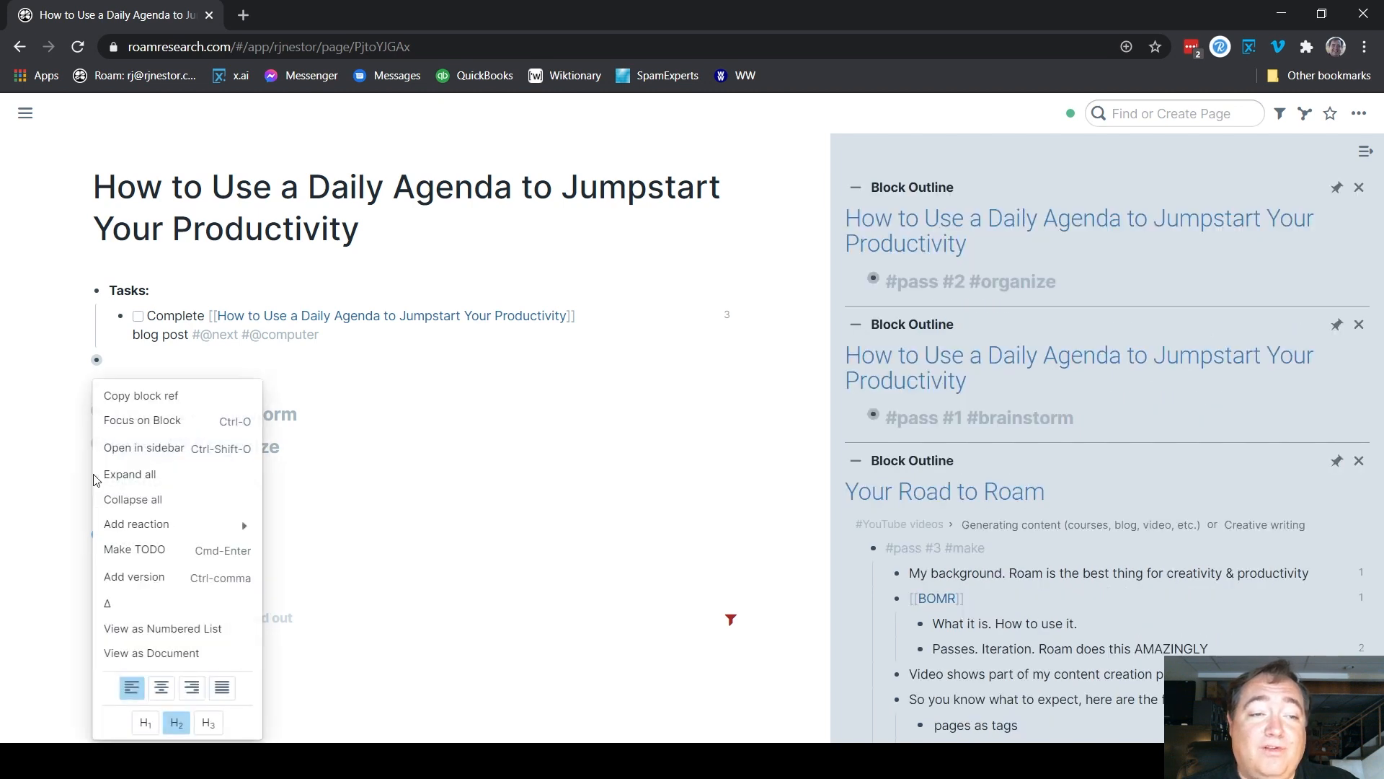
{"action": "left_click", "coordinate": [144, 421]}
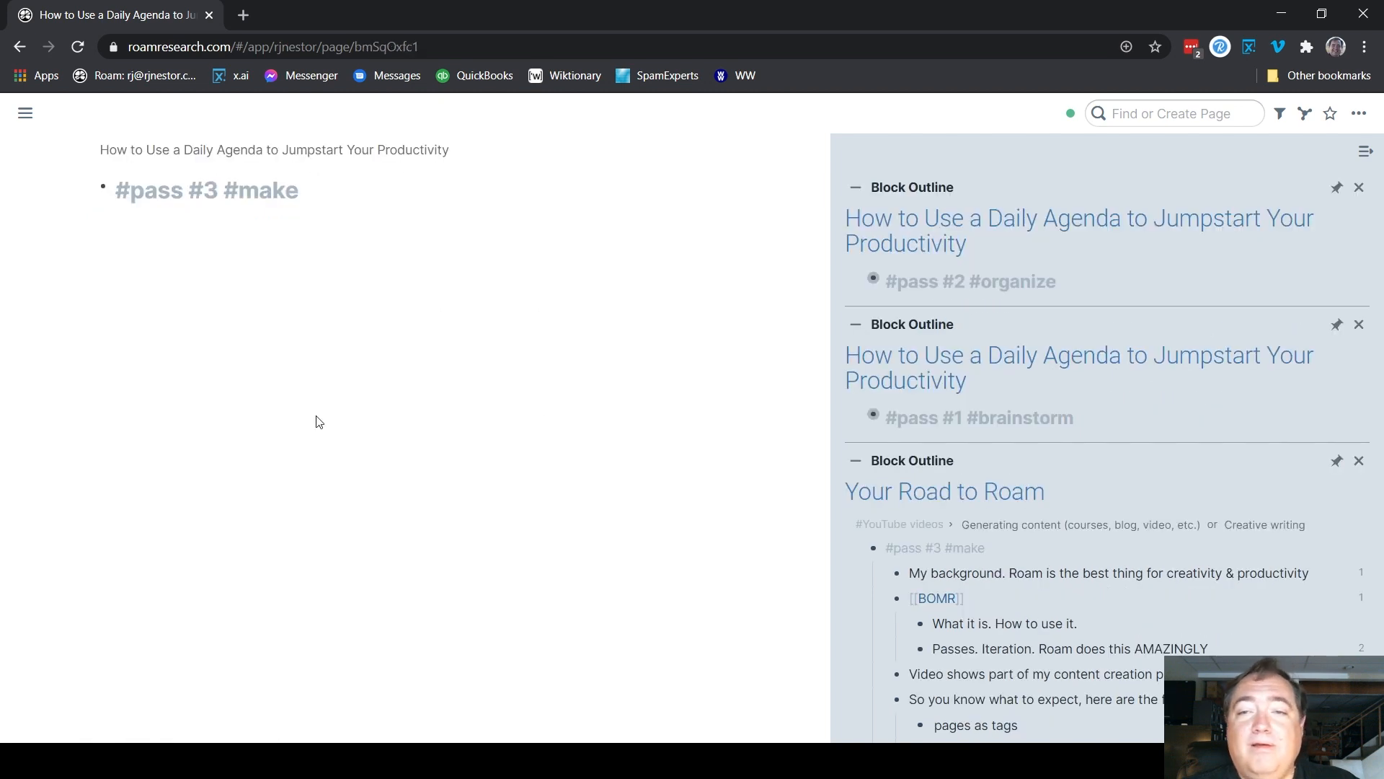
- Expand #pass #2 #organize in the sidebar and copy the block references of its whole Calendar processing section
{"action": "left_click", "coordinate": [859, 280]}
{"action": "left_click", "coordinate": [1086, 312]}
{"action": "key", "text": "Escape"}
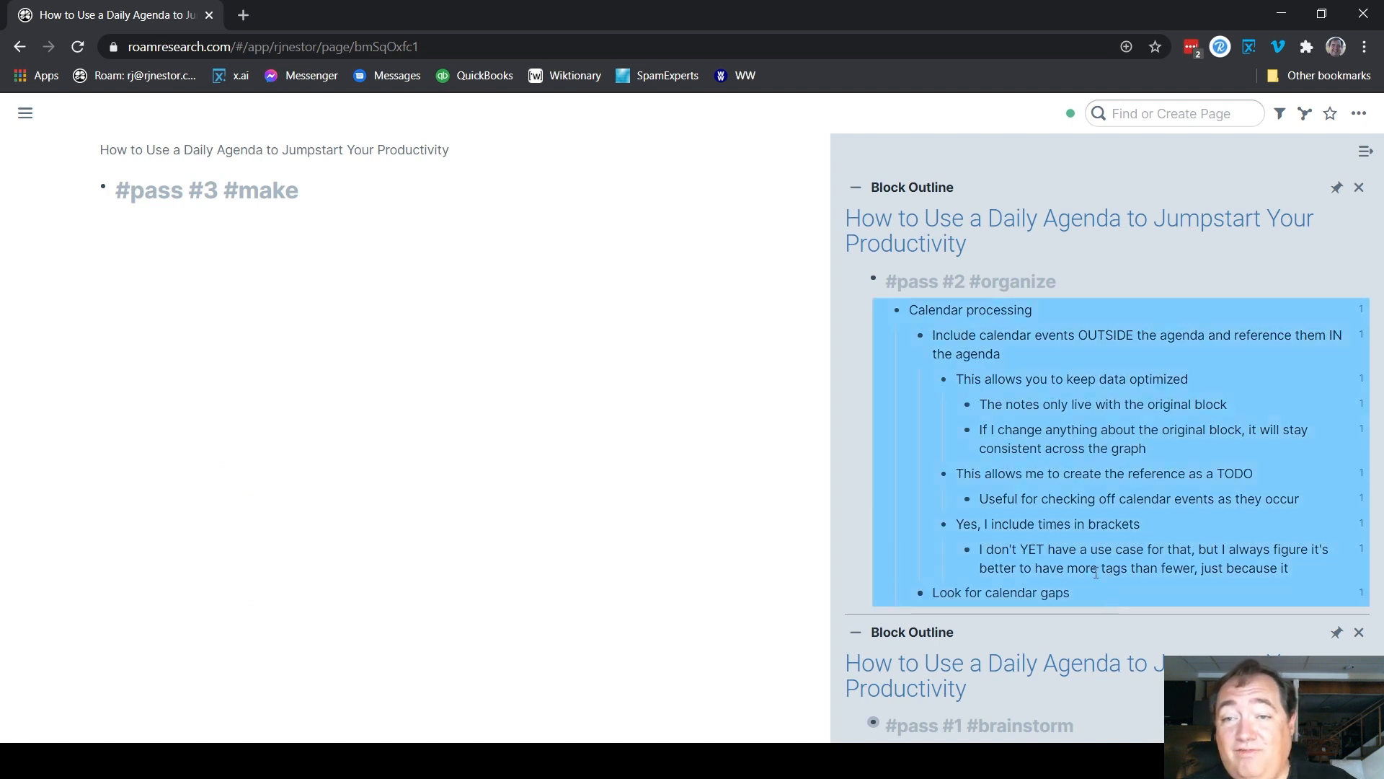
{"action": "right_click", "coordinate": [967, 320]}
{"action": "left_click", "coordinate": [1047, 419]}
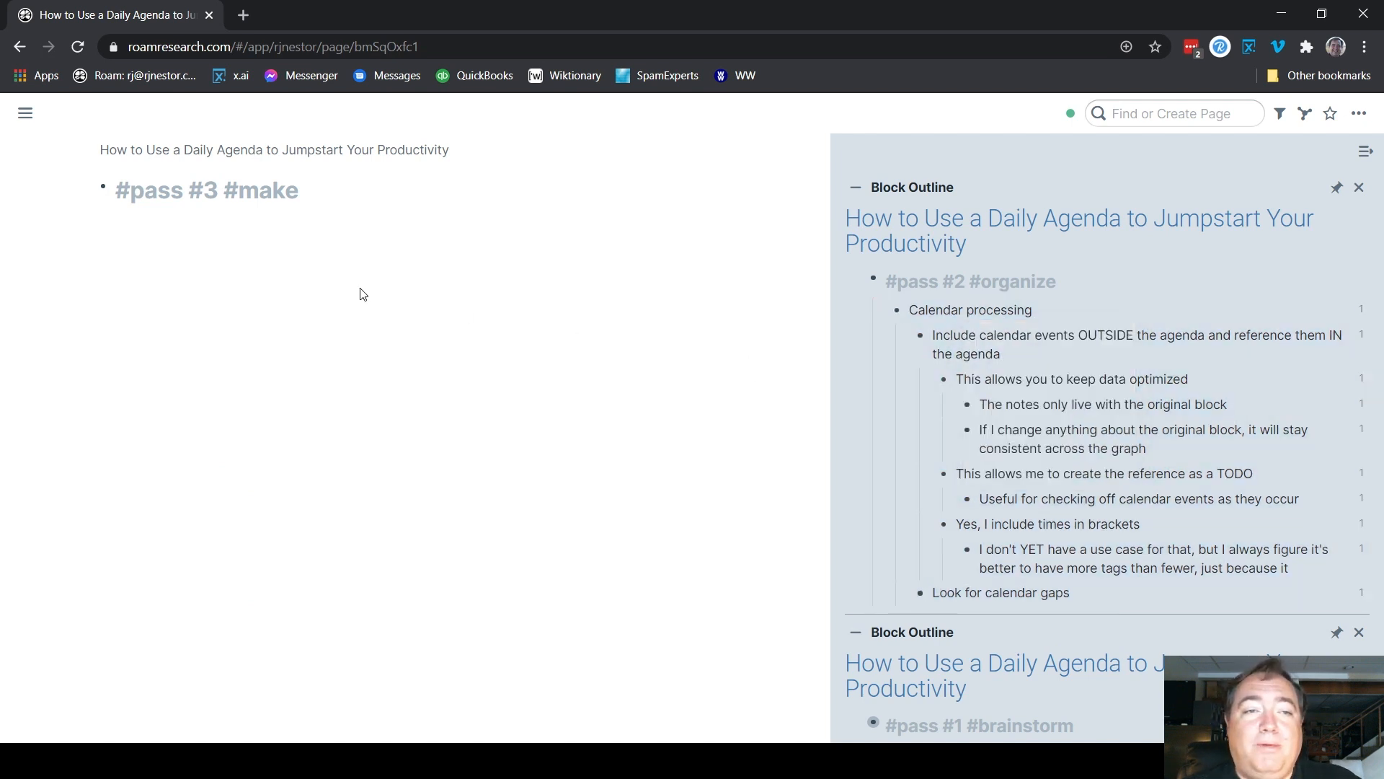
- Paste the copied Calendar processing block references as an indented section beneath #pass #3 #make
{"action": "left_click", "coordinate": [316, 196]}
{"action": "key", "text": "Return"}
{"action": "key", "text": "Tab"}
{"action": "key", "text": "ctrl+v"}
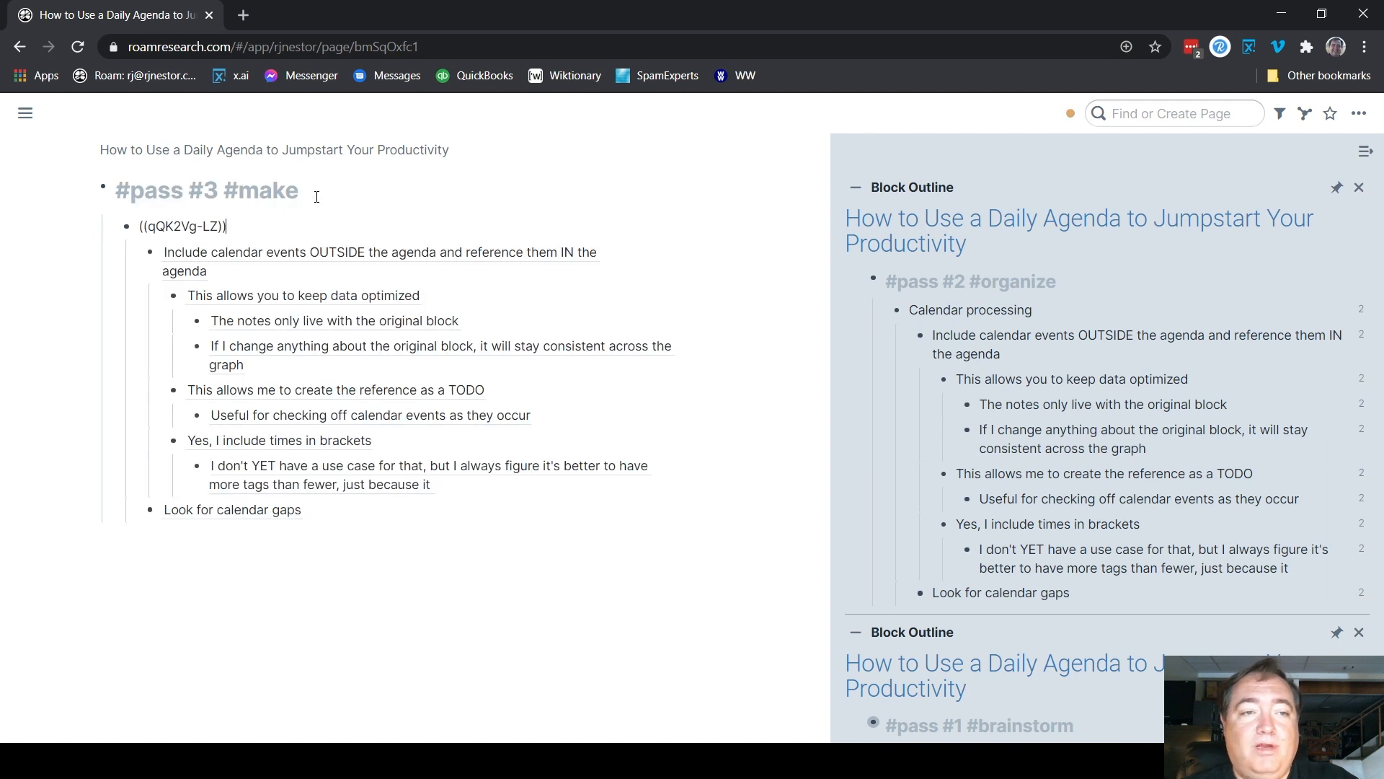
- Replace all the Calendar processing references under #pass #3 #make with their original blocks
{"action": "left_click", "coordinate": [300, 659]}
{"action": "left_click", "coordinate": [365, 511]}
{"action": "left_click", "coordinate": [312, 224], "text": "shift"}
{"action": "right_click", "coordinate": [310, 225]}
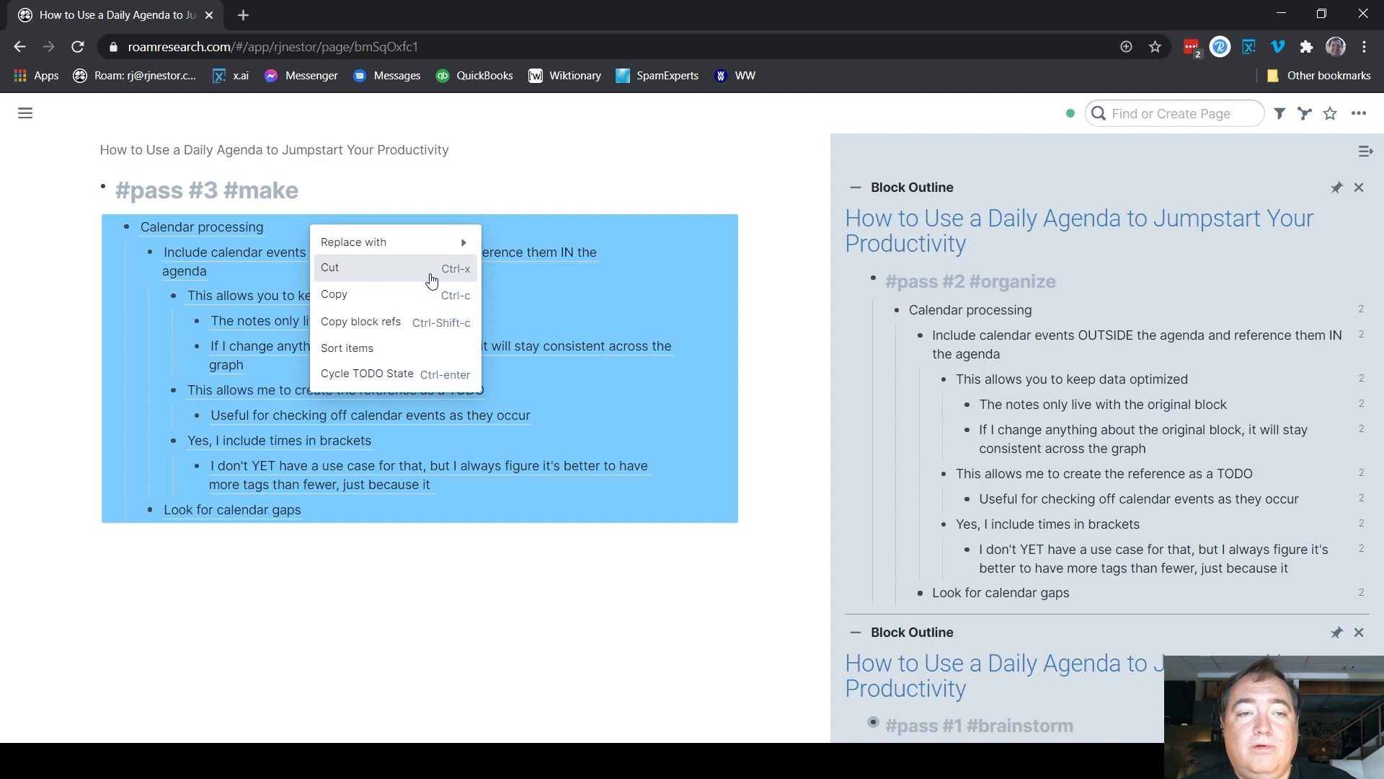
{"action": "mouse_move", "coordinate": [430, 258]}
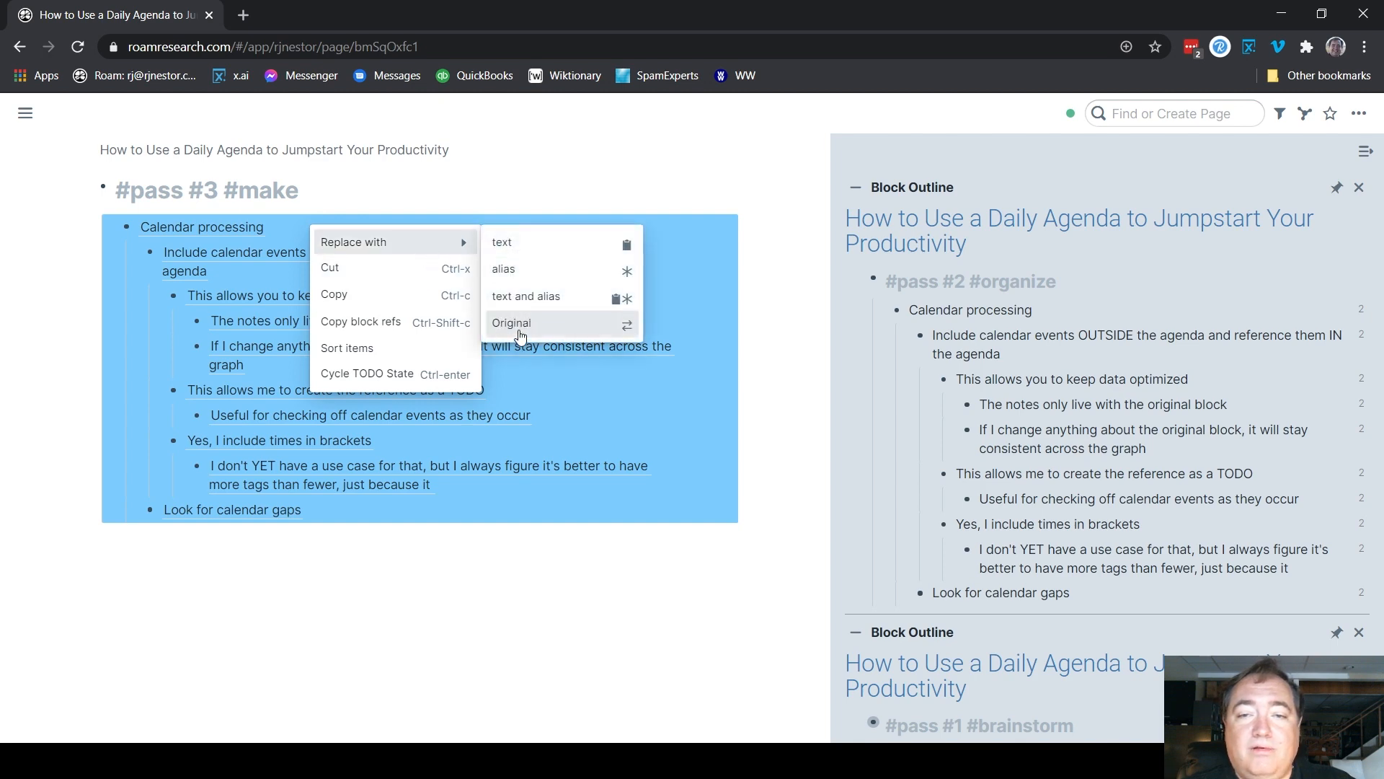
{"action": "left_click", "coordinate": [521, 336]}
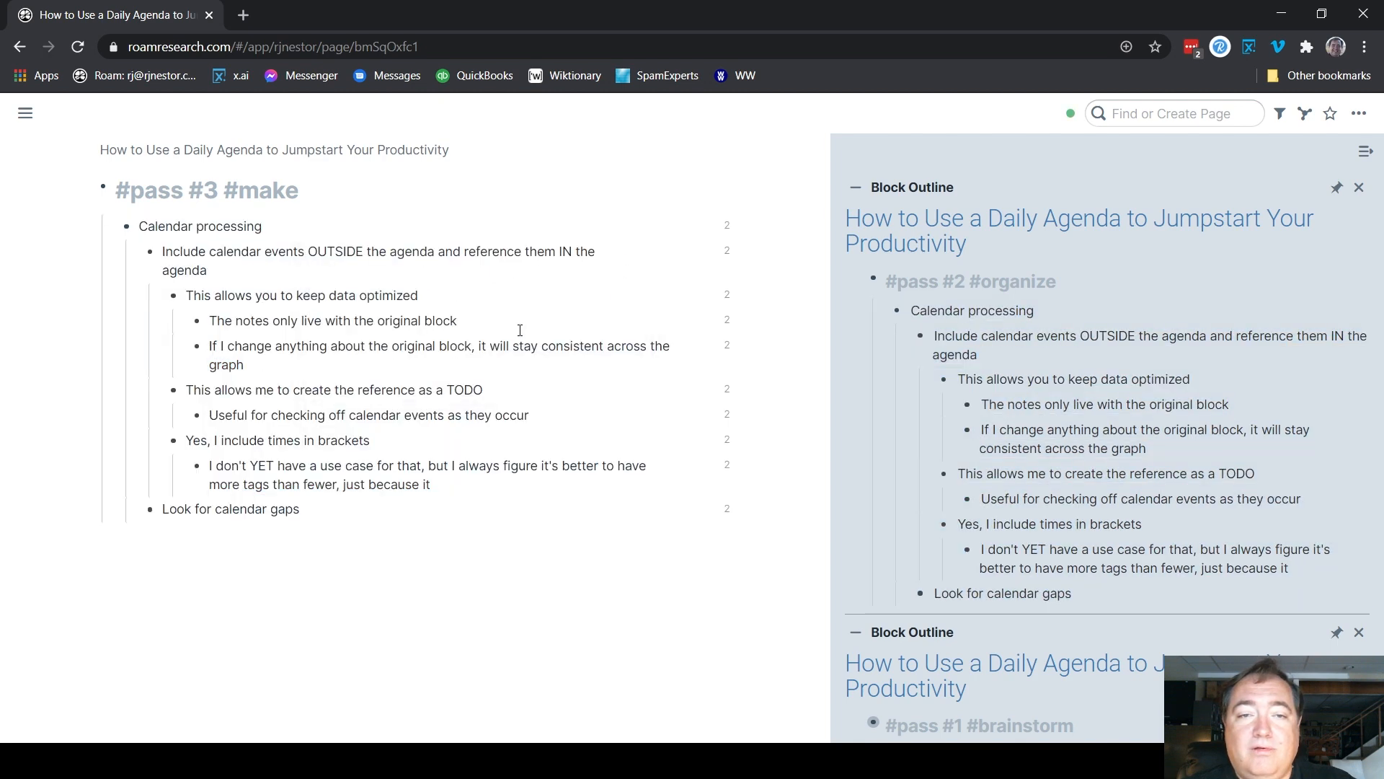
- Replace the Calendar processing references under #pass #2 #organize in the sidebar with text and alias
{"action": "left_click", "coordinate": [1054, 309]}
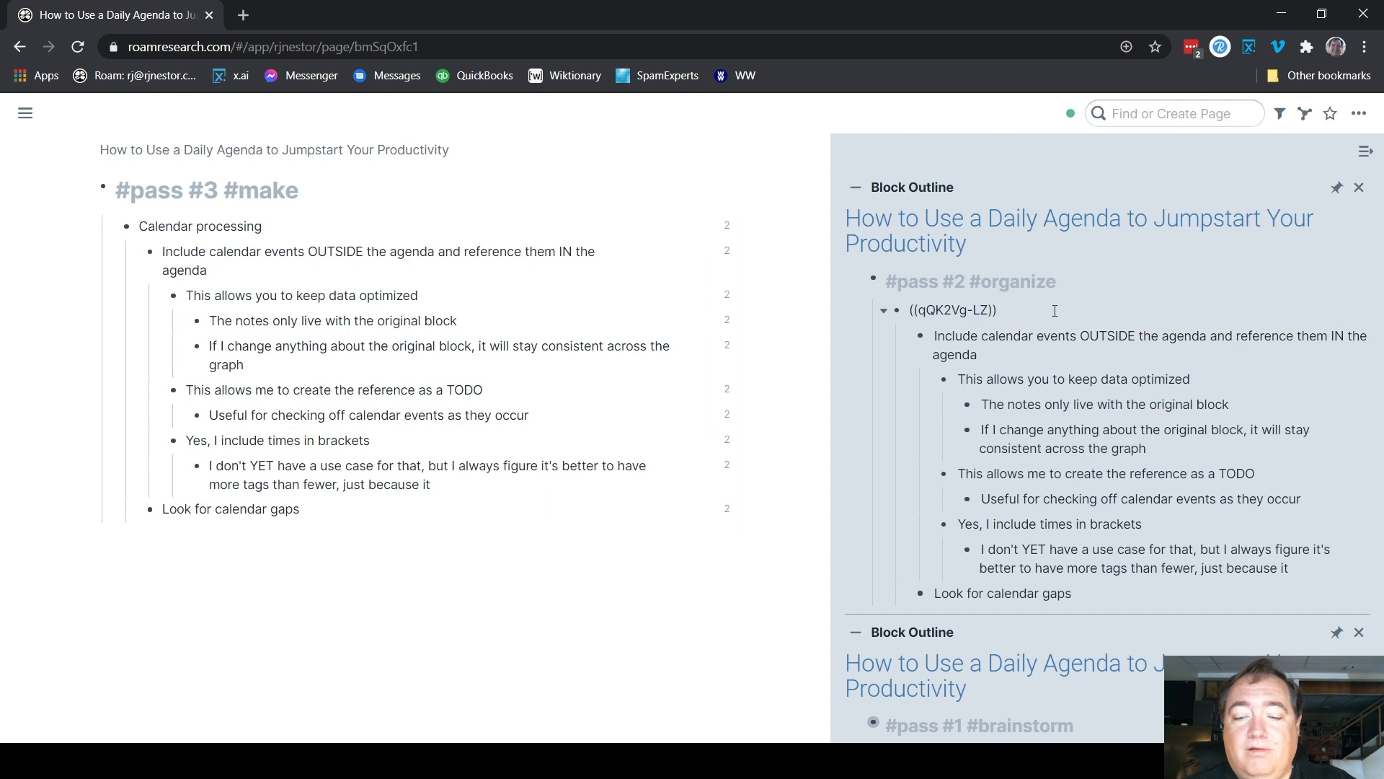
{"action": "key", "text": "Escape"}
{"action": "right_click", "coordinate": [1055, 310]}
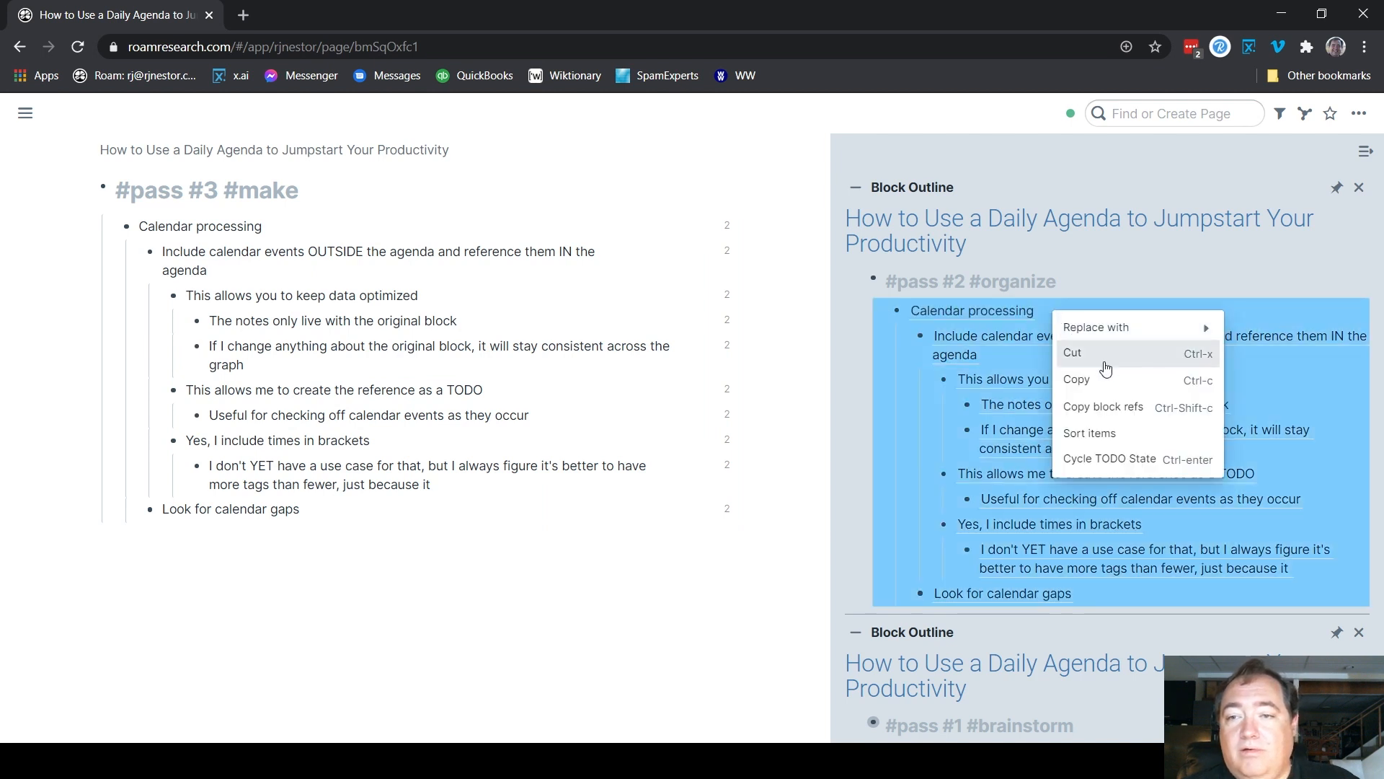
{"action": "mouse_move", "coordinate": [1108, 328]}
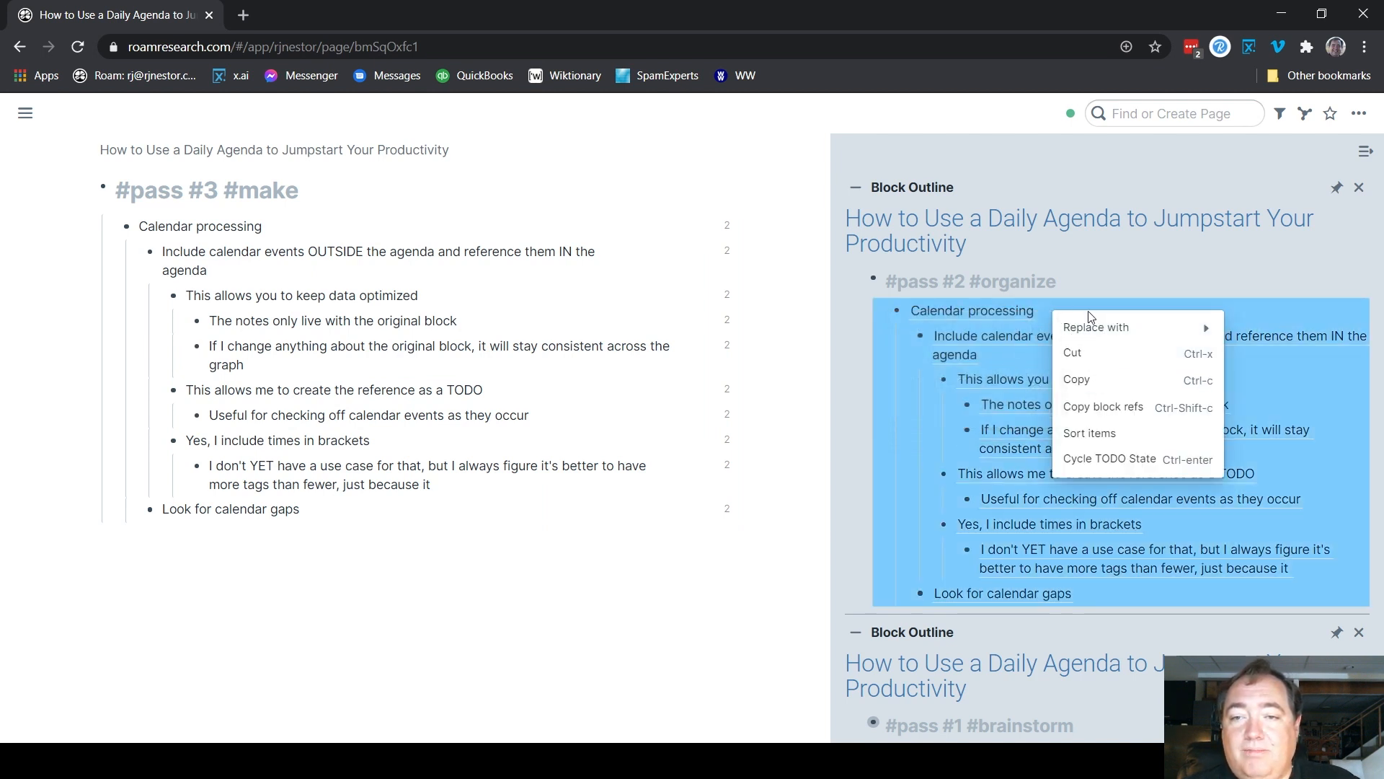
{"action": "left_click", "coordinate": [983, 388]}
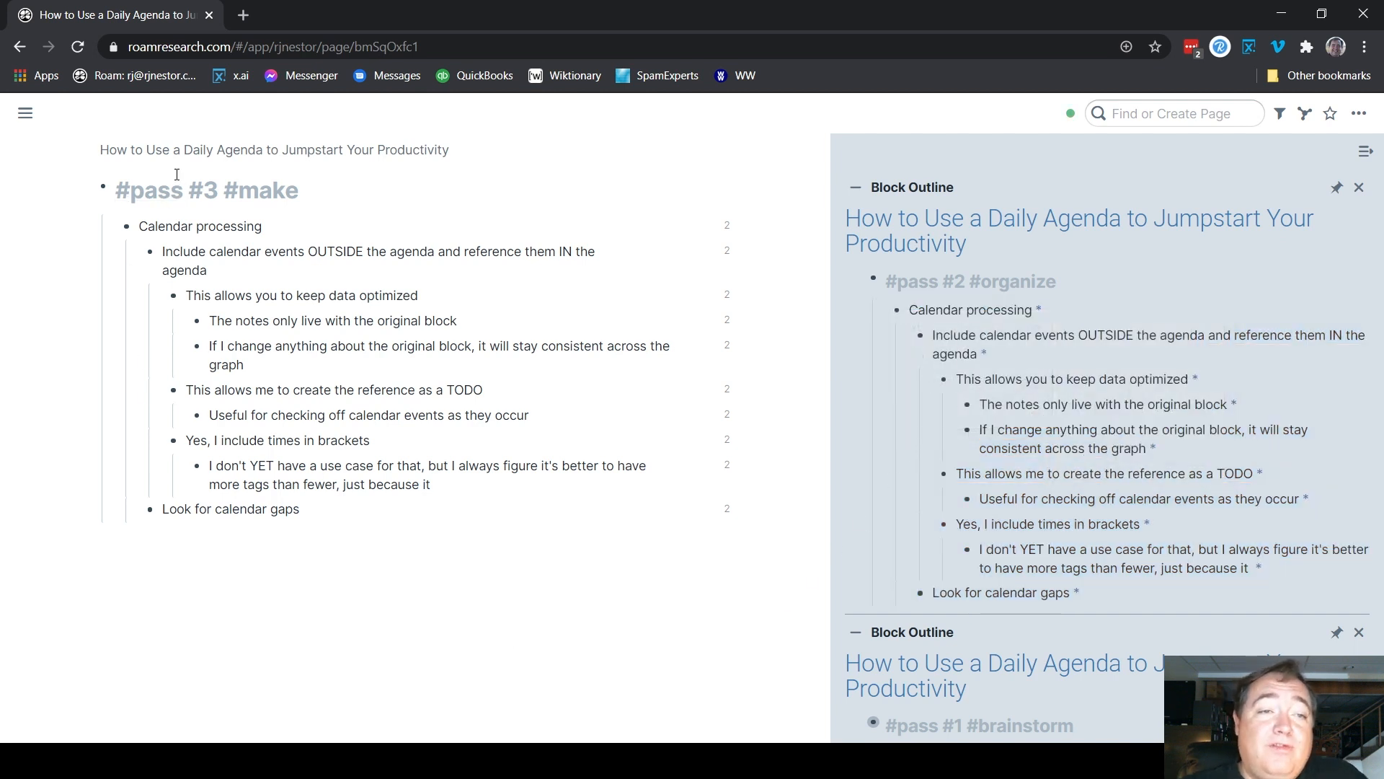
- Examine the inline references of "Calendar processing" and "This allows me to create the reference as a TODO" under #pass #3 #make
{"action": "left_click", "coordinate": [722, 230]}
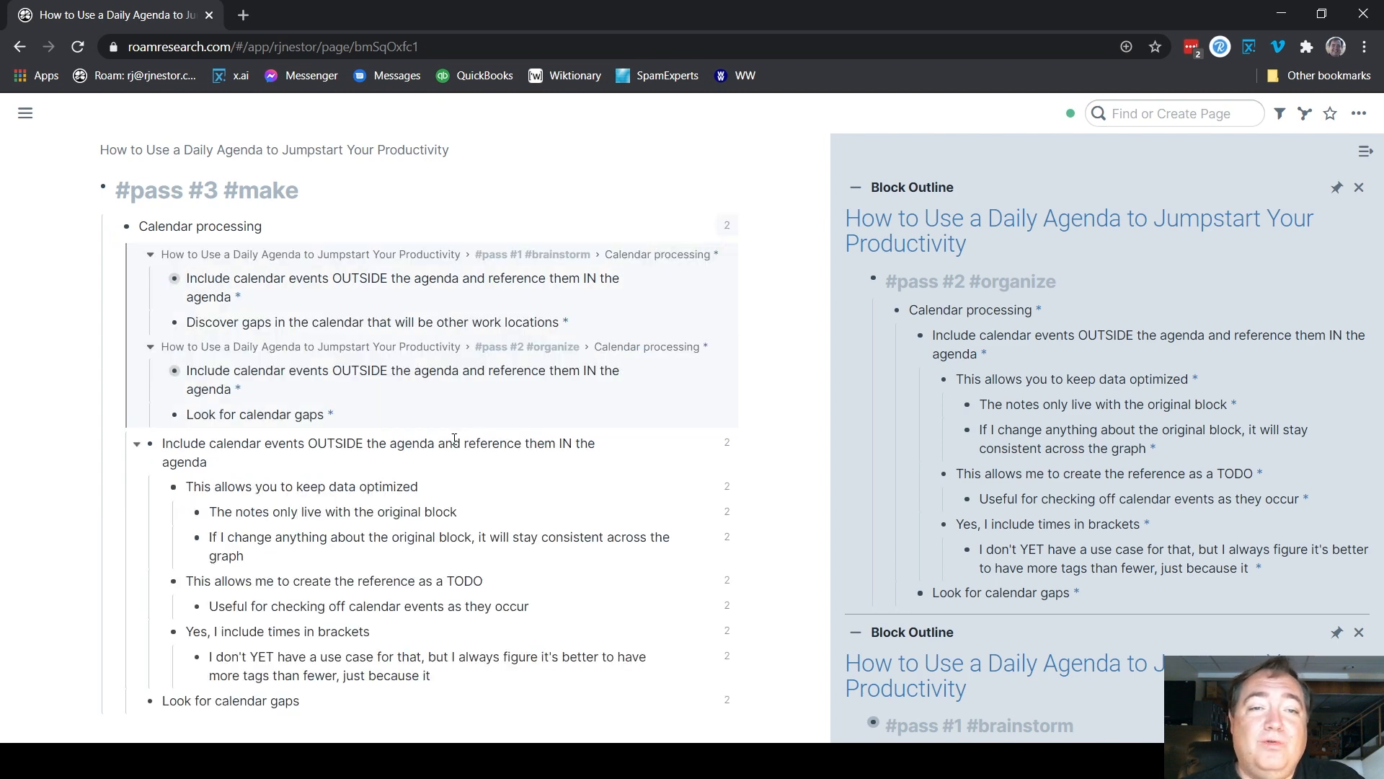
{"action": "left_click", "coordinate": [724, 225]}
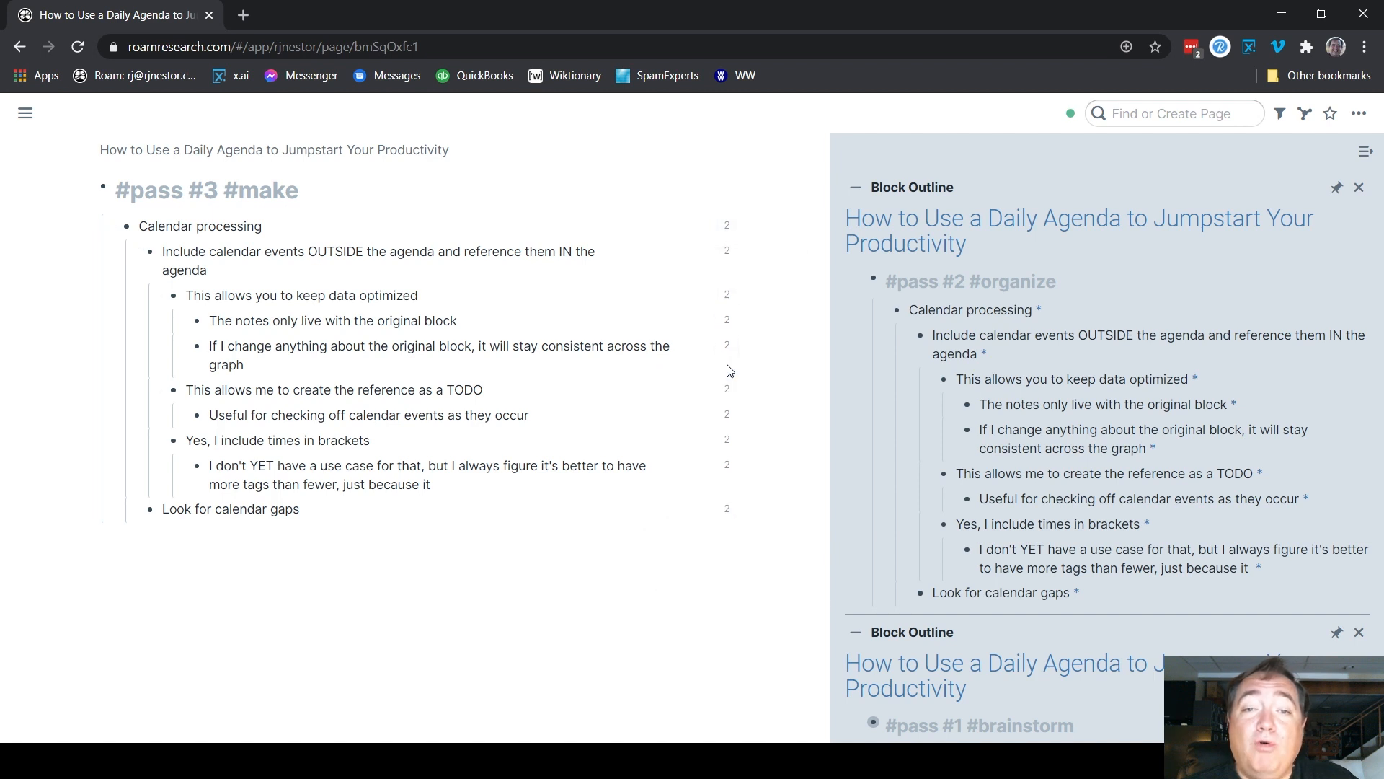
{"action": "left_click", "coordinate": [726, 393]}
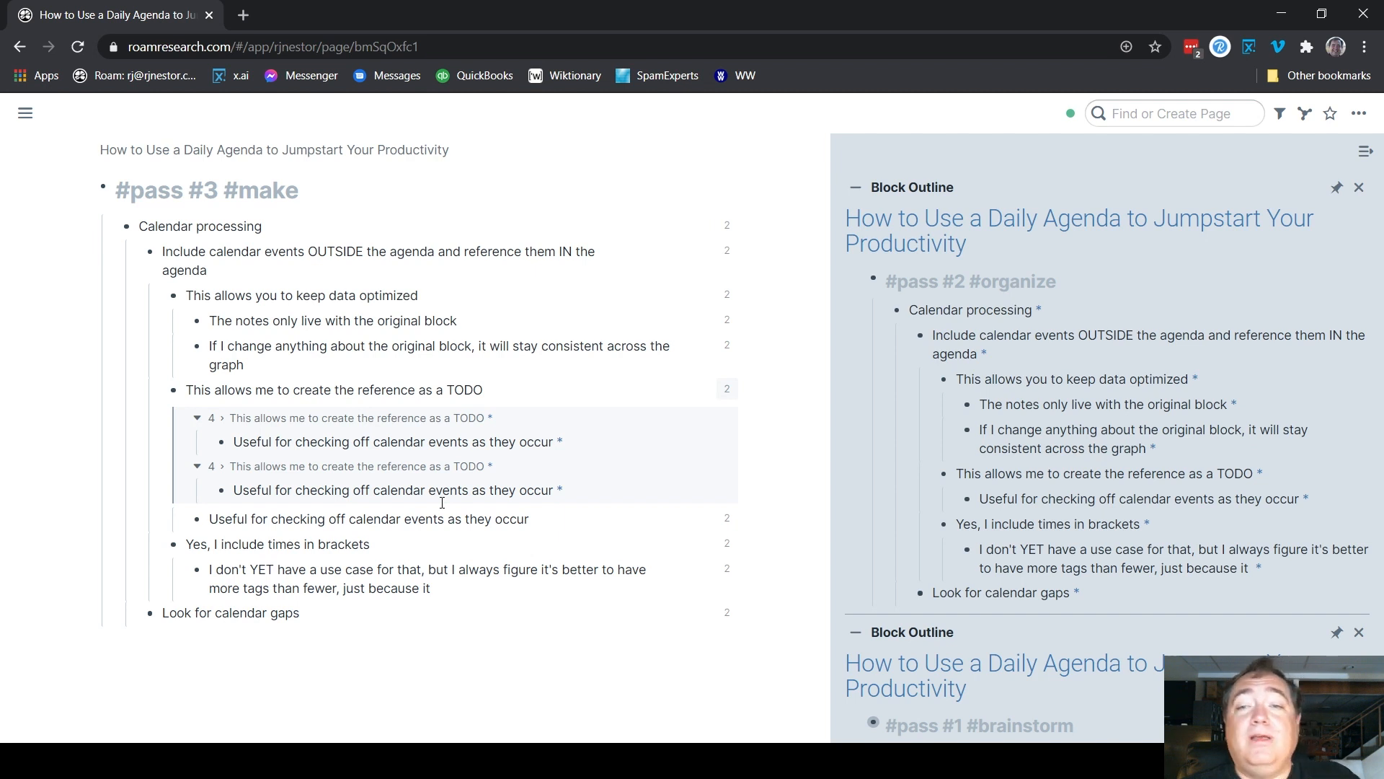
{"action": "left_click", "coordinate": [728, 390]}
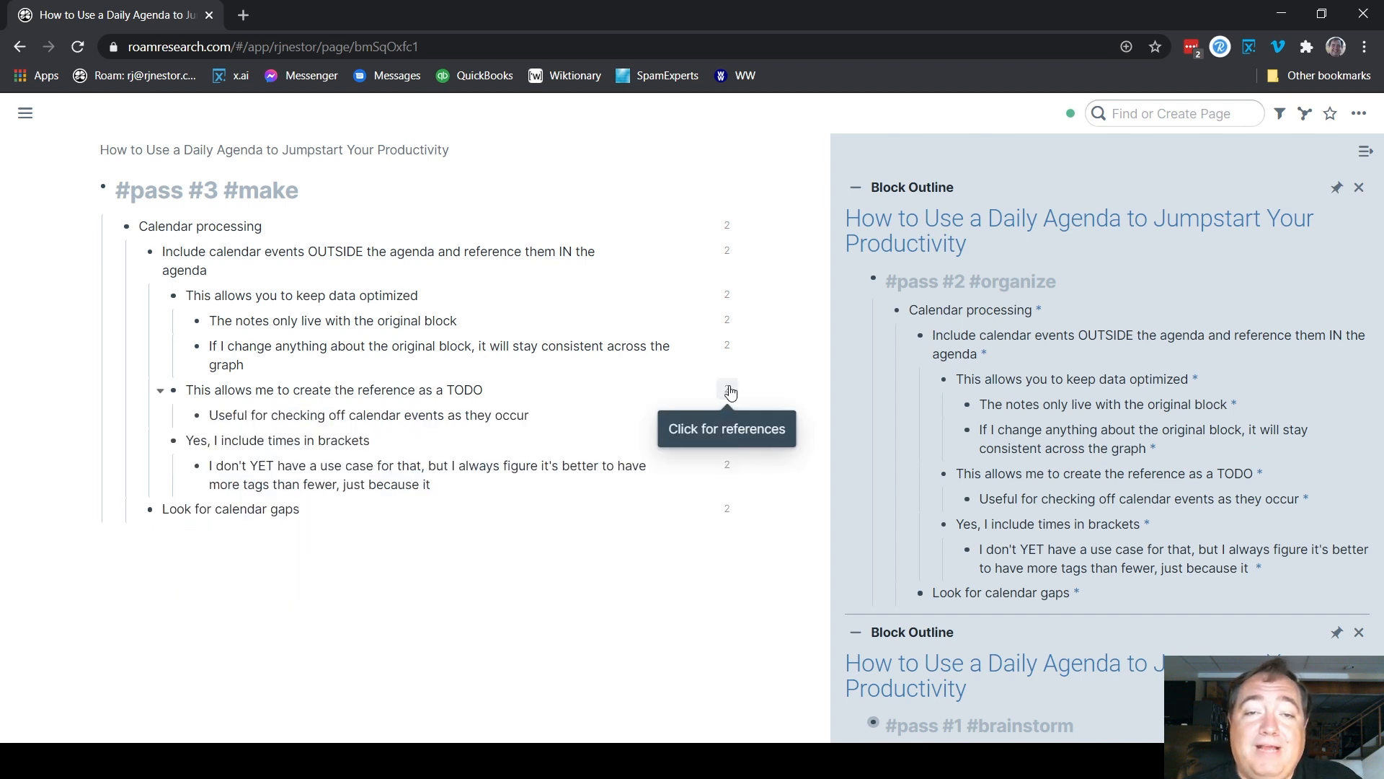
- Delete the block "This allows me to create the reference as a TODO" and its child from #pass #3 #make
{"action": "left_click", "coordinate": [504, 384]}
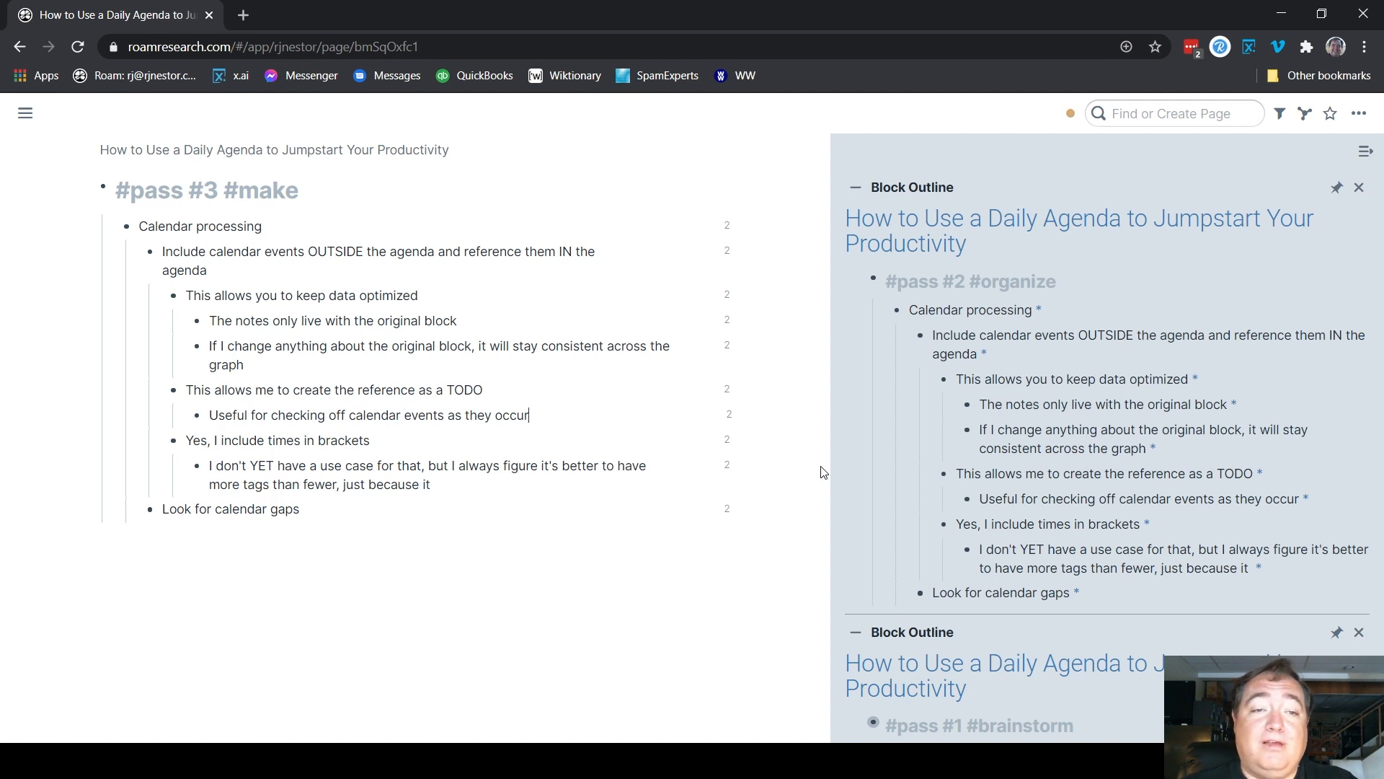
{"action": "key", "text": "Escape"}
{"action": "key", "text": "BackSpace"}
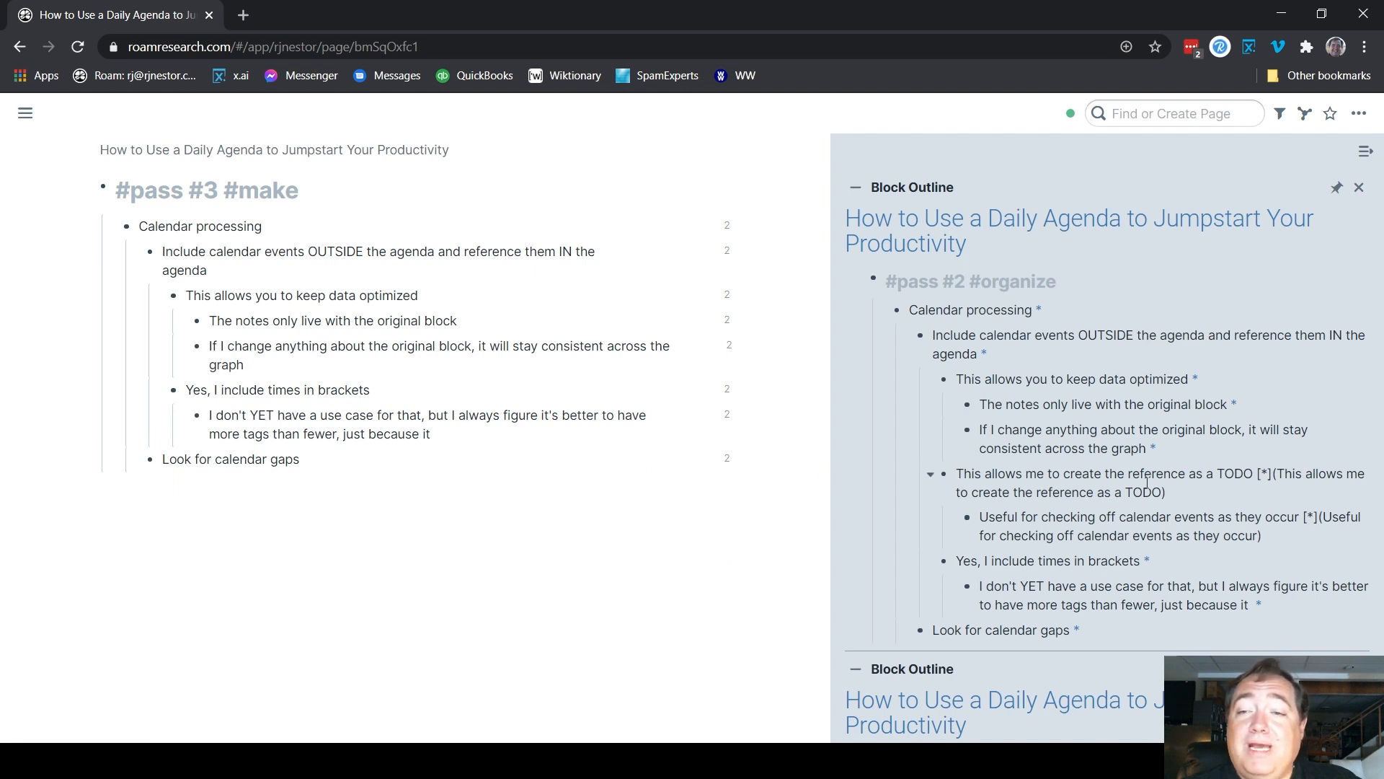
- Examine the alias text of the deleted TODO block in the #pass #2 #organize outline in the sidebar
{"action": "left_click_drag", "start_coordinate": [1284, 479], "coordinate": [1282, 528]}
{"action": "left_click", "coordinate": [1273, 481]}
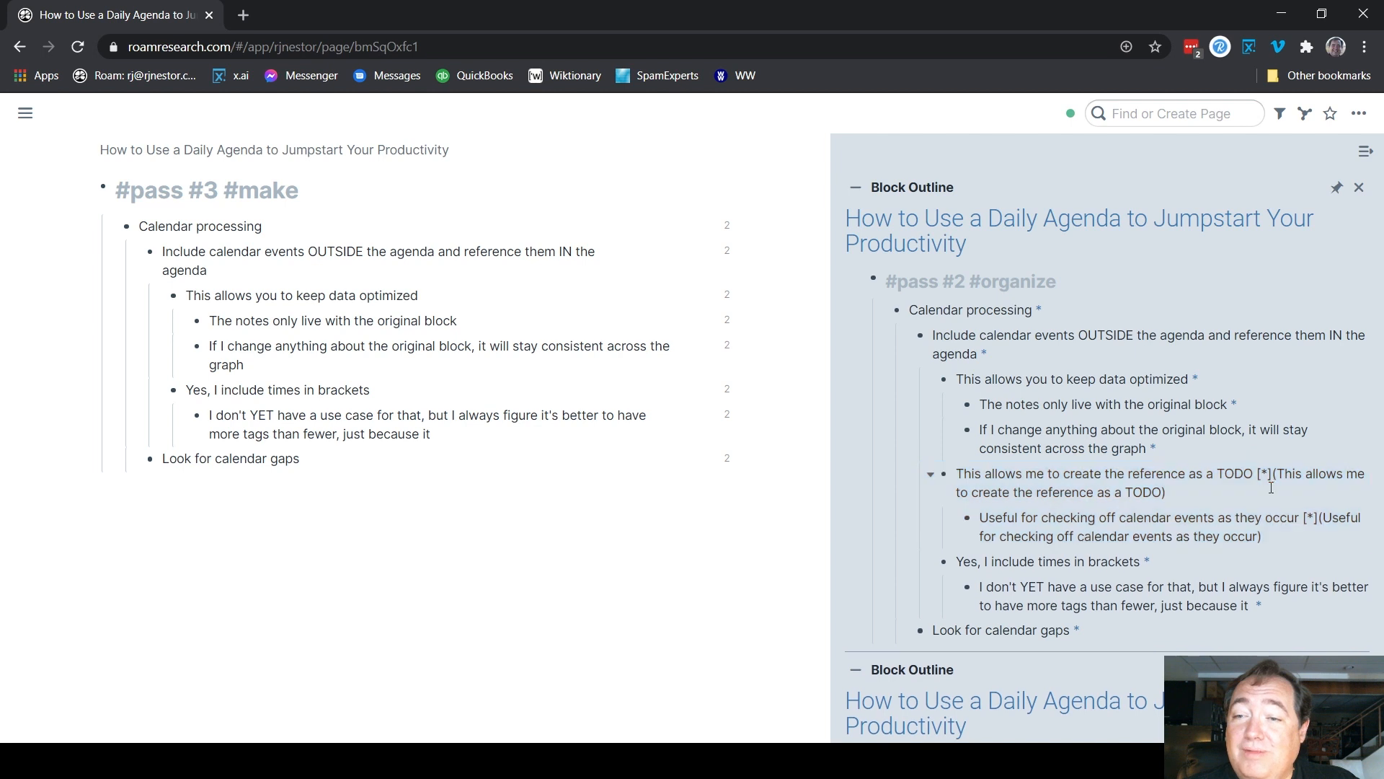
{"action": "left_click", "coordinate": [1262, 482]}
{"action": "key", "text": "shift+Down"}
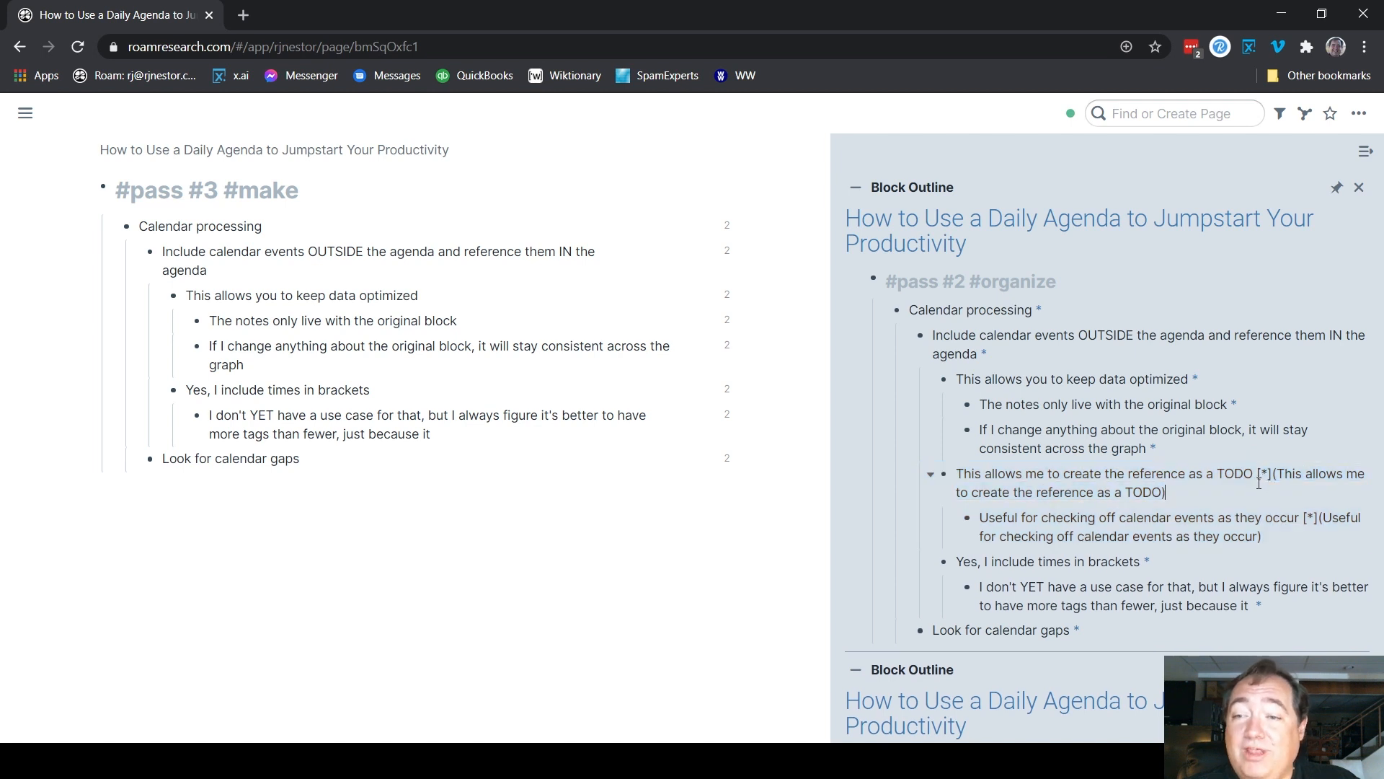
{"action": "left_click_drag", "start_coordinate": [1196, 506], "coordinate": [1142, 493]}
{"action": "left_click", "coordinate": [1142, 492]}
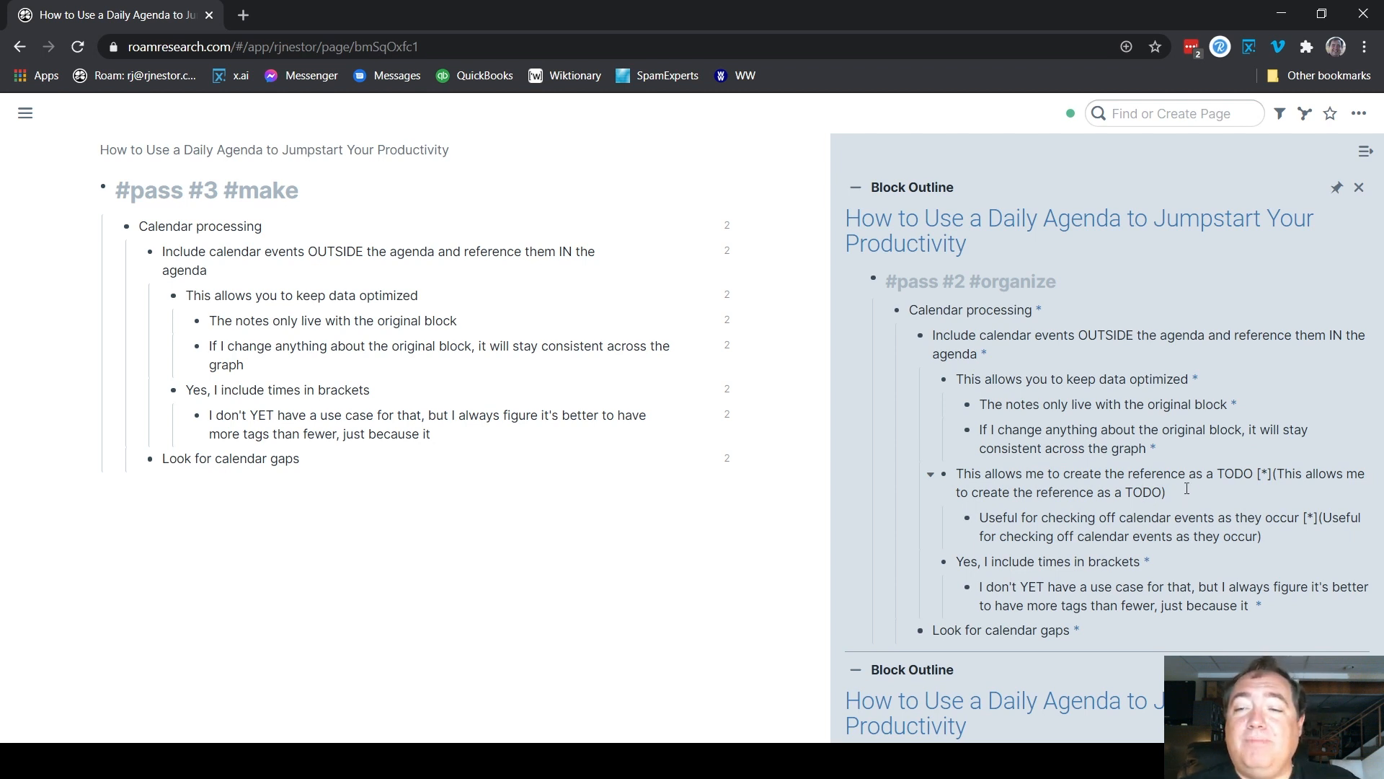
{"action": "left_click_drag", "start_coordinate": [1168, 493], "coordinate": [1259, 471]}
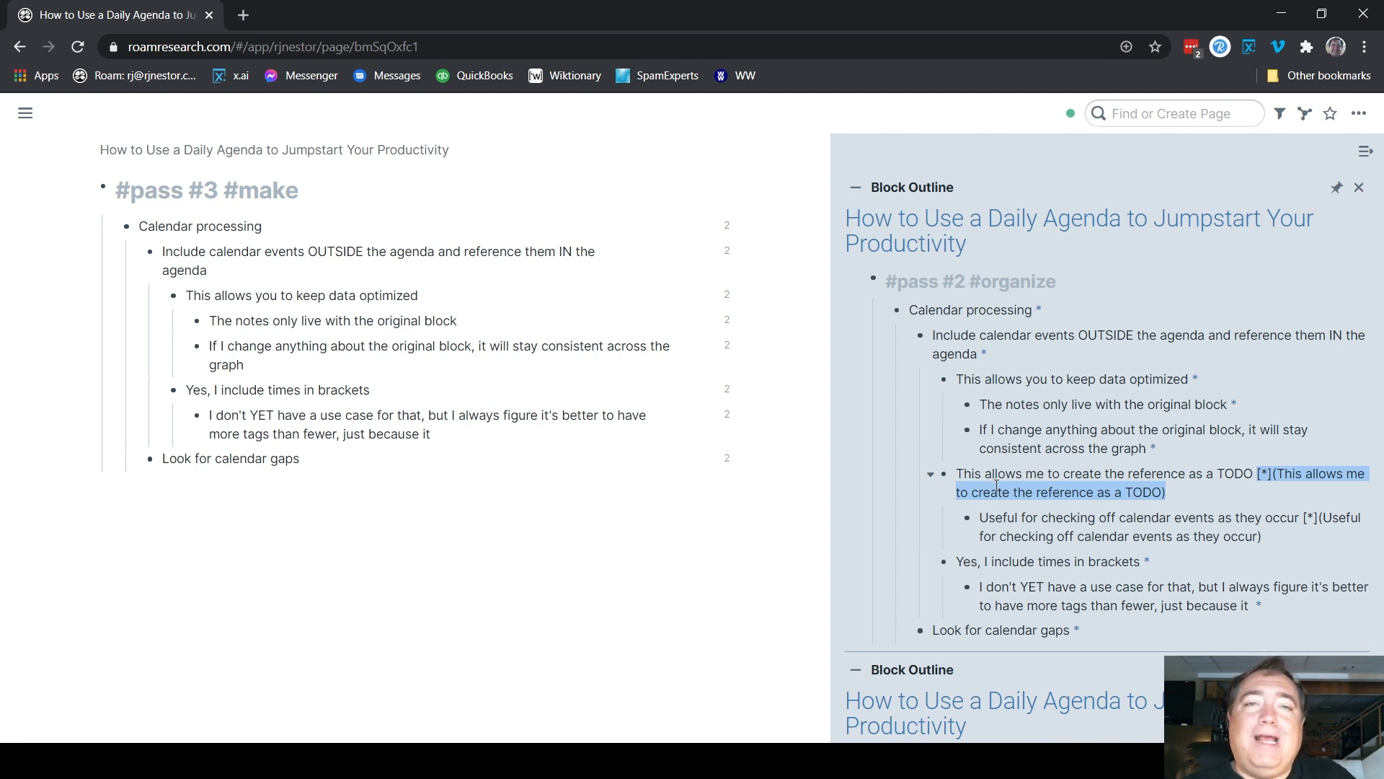
{"action": "left_click", "coordinate": [575, 638]}
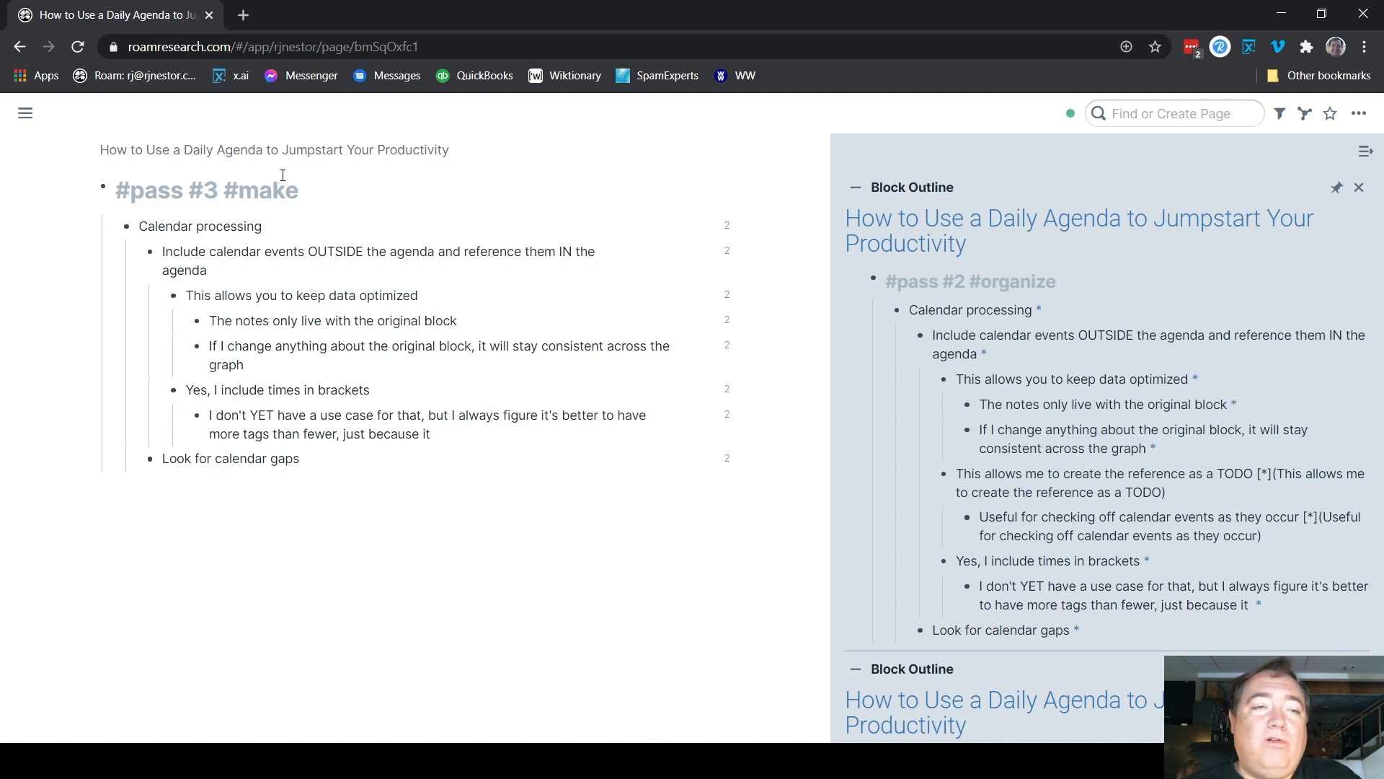
- On the full blog post page, expand #pass #1 #brainstorm and fill the empty Reference material block with a reference to "Blog post about Agenda"
{"action": "left_click", "coordinate": [281, 152]}
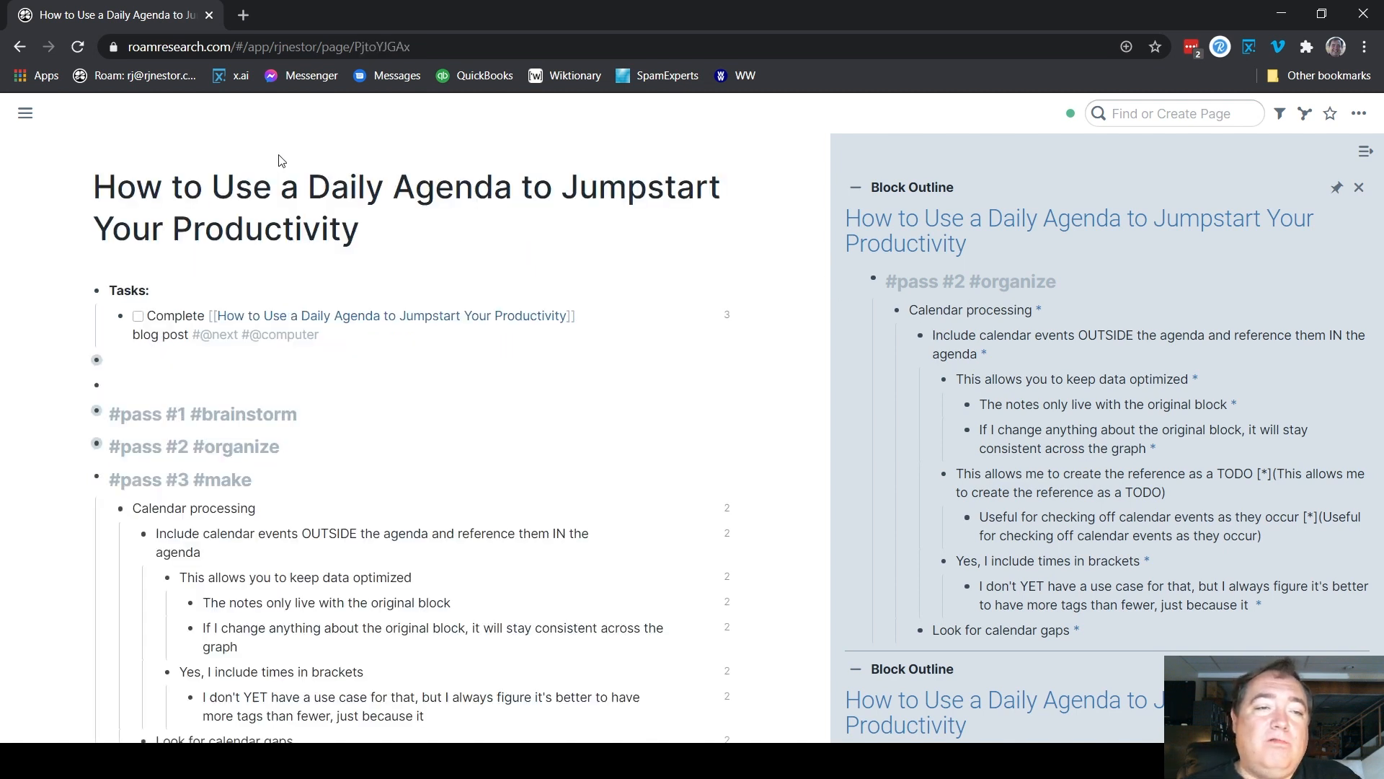
{"action": "left_click", "coordinate": [80, 416]}
{"action": "scroll", "coordinate": [306, 568], "scroll_direction": "down", "scroll_amount": 3}
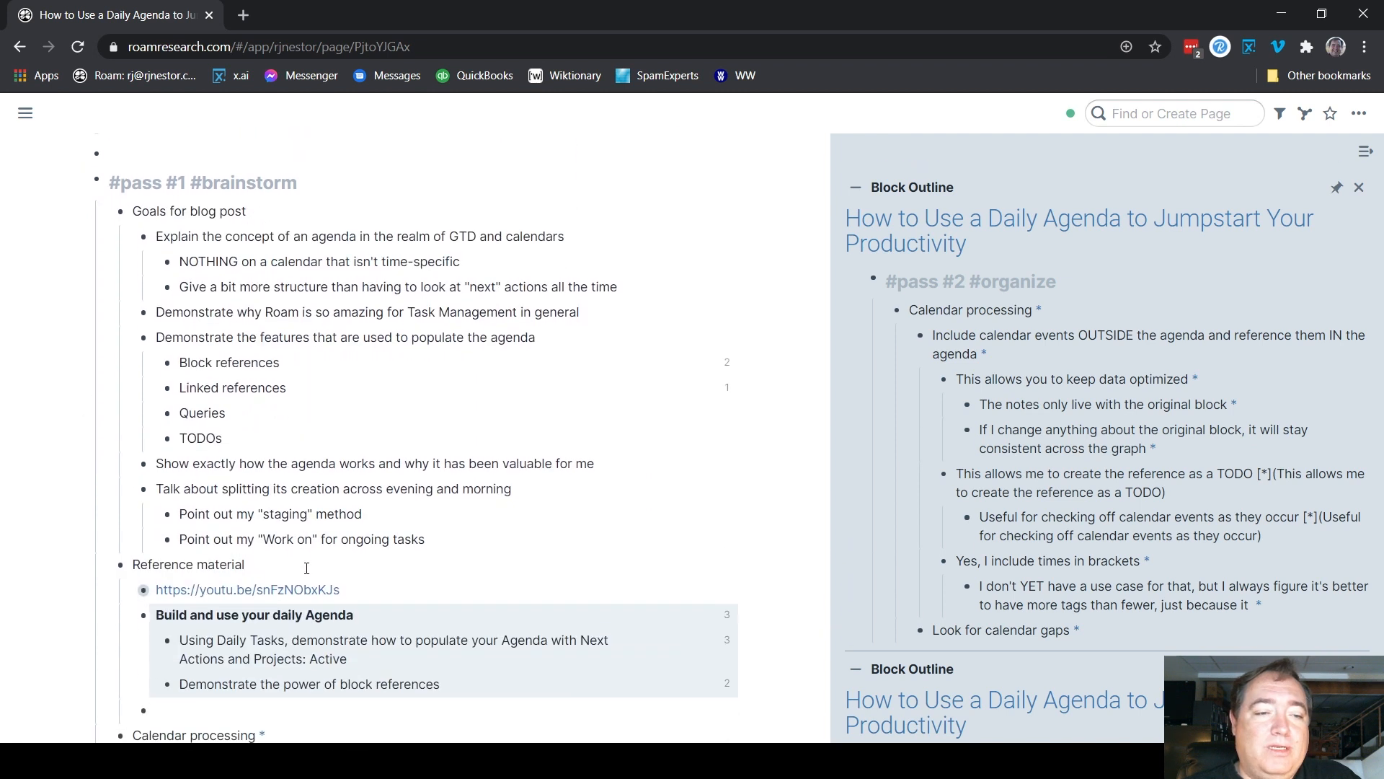
{"action": "scroll", "coordinate": [307, 568], "scroll_direction": "down", "scroll_amount": 1}
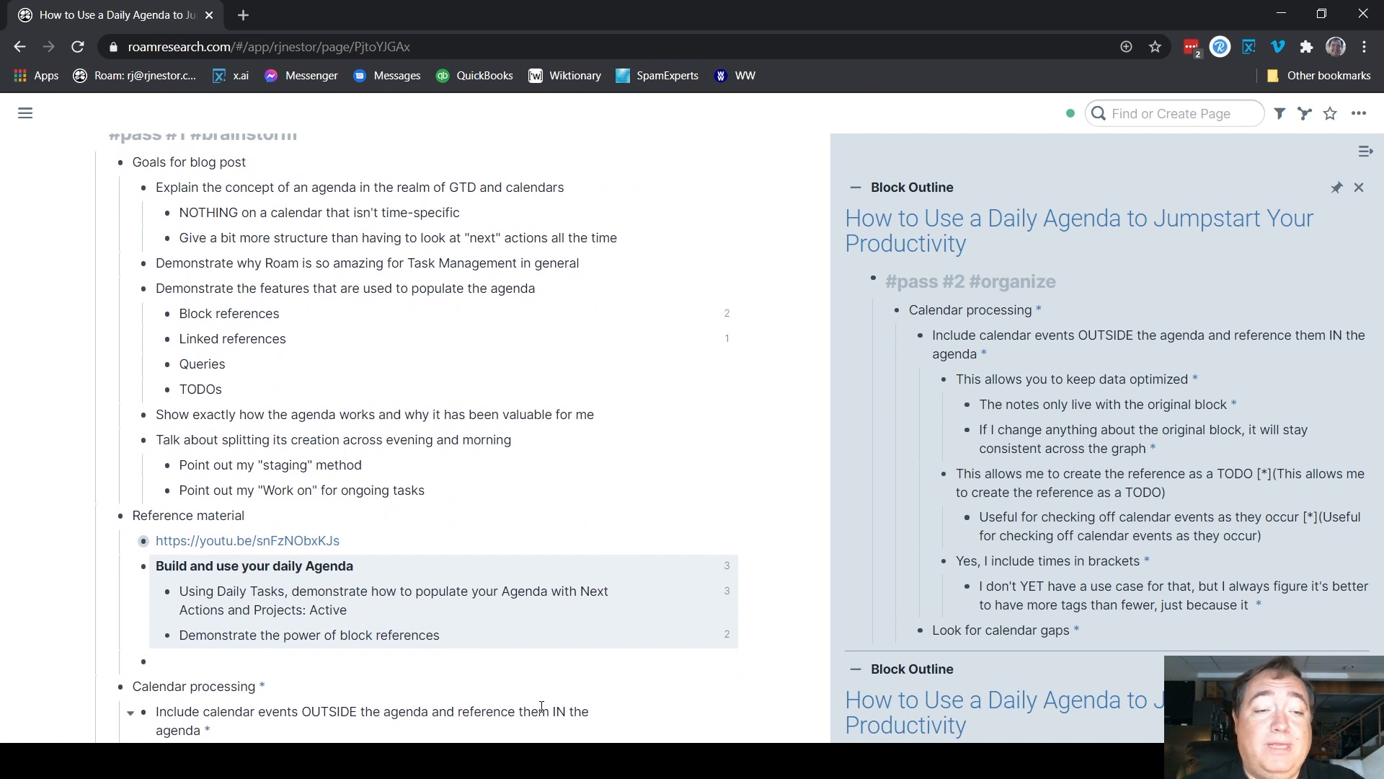
{"action": "type", "text": "(("}
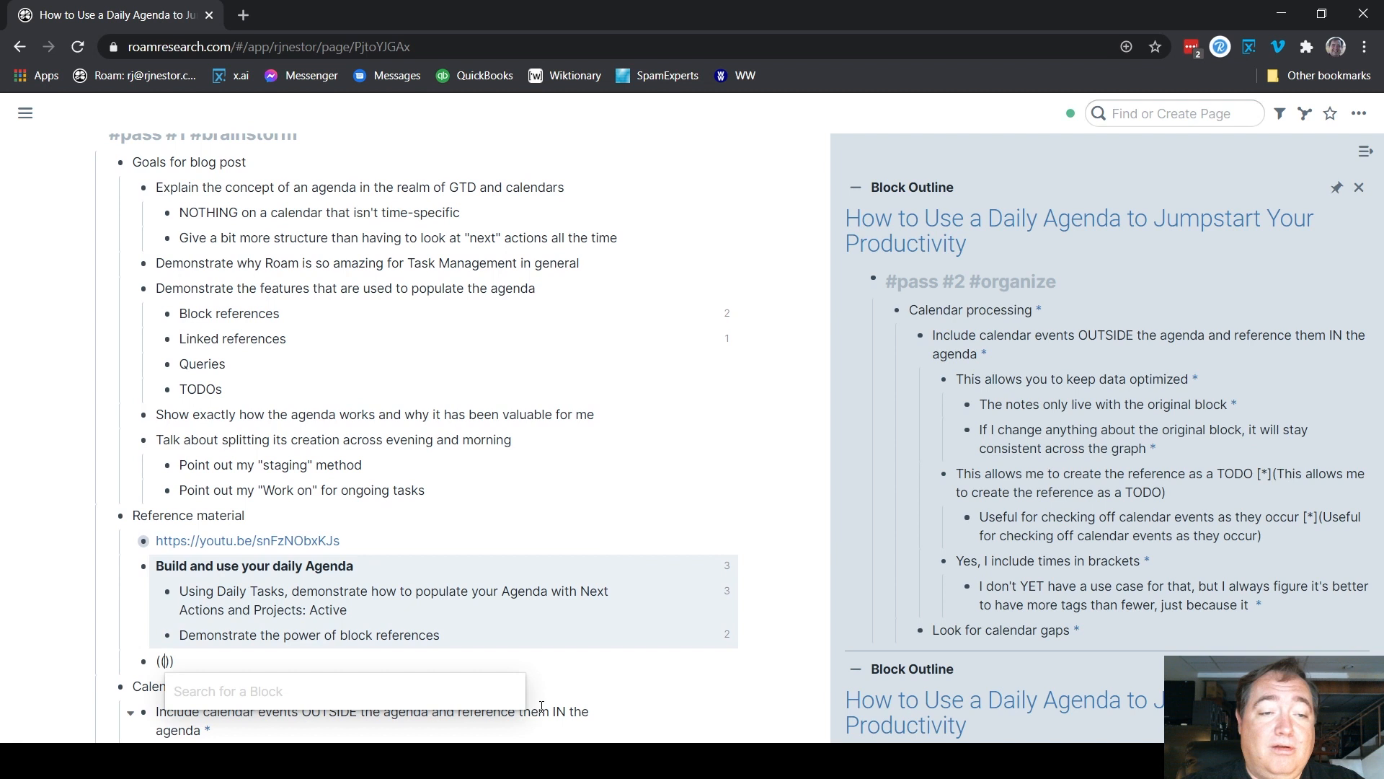
{"action": "type", "text": "agenda"}
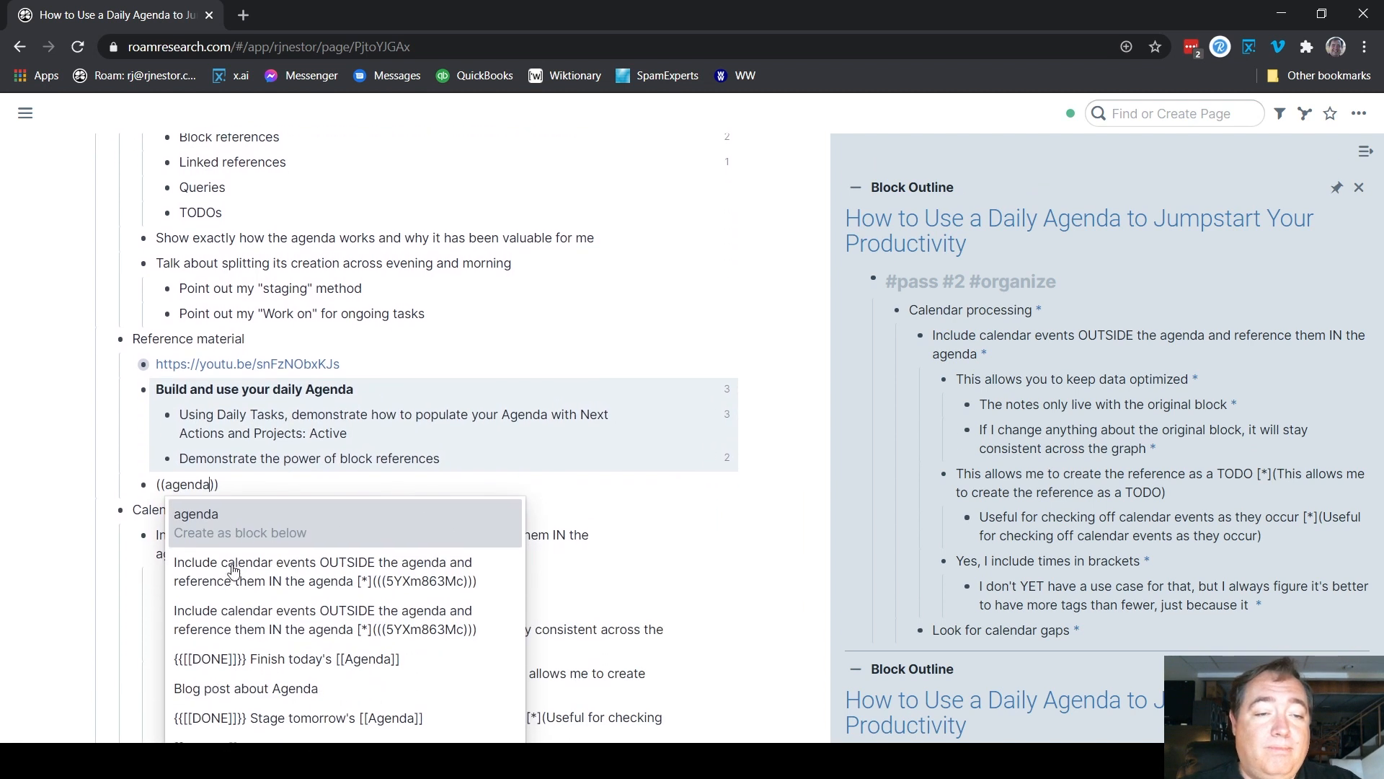
{"action": "scroll", "coordinate": [246, 634], "scroll_direction": "down", "scroll_amount": 3}
{"action": "scroll", "coordinate": [250, 634], "scroll_direction": "up", "scroll_amount": 2}
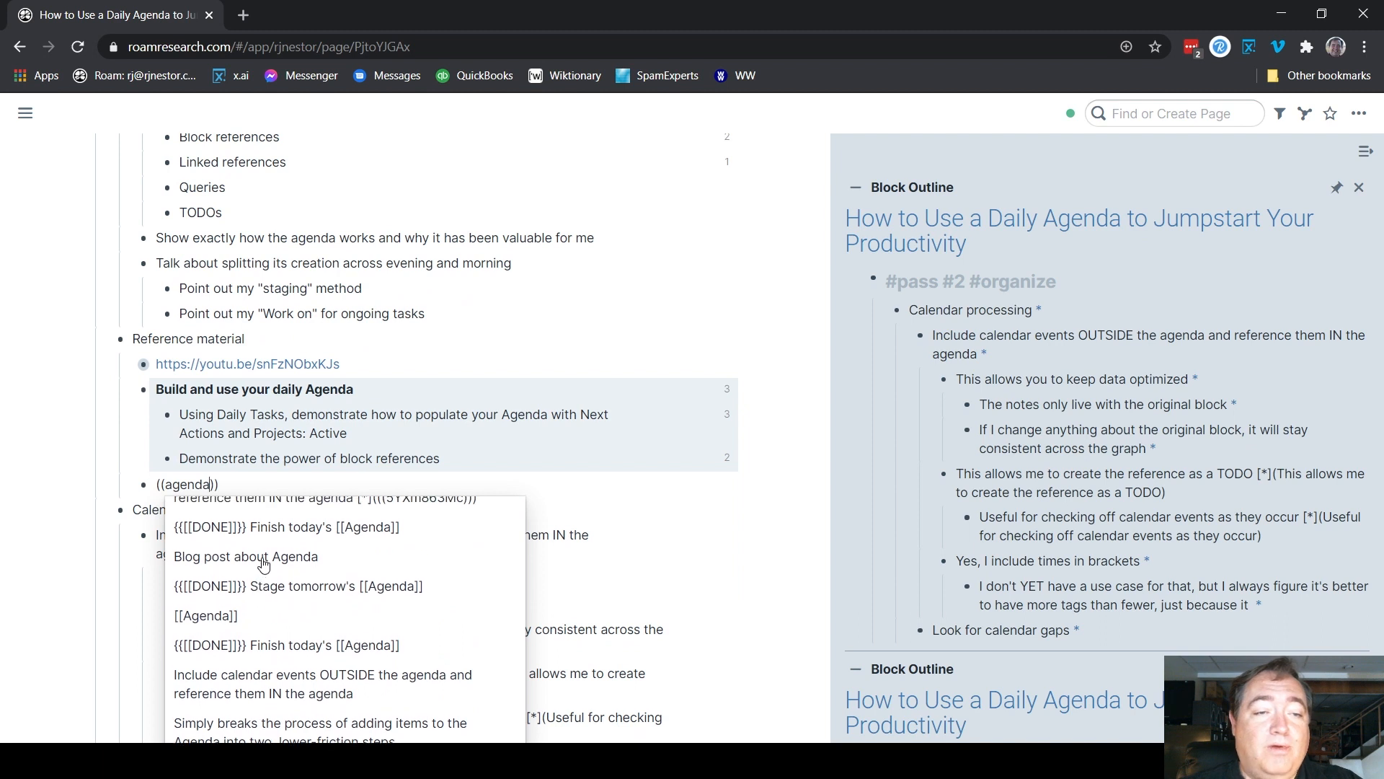
{"action": "left_click", "coordinate": [346, 557]}
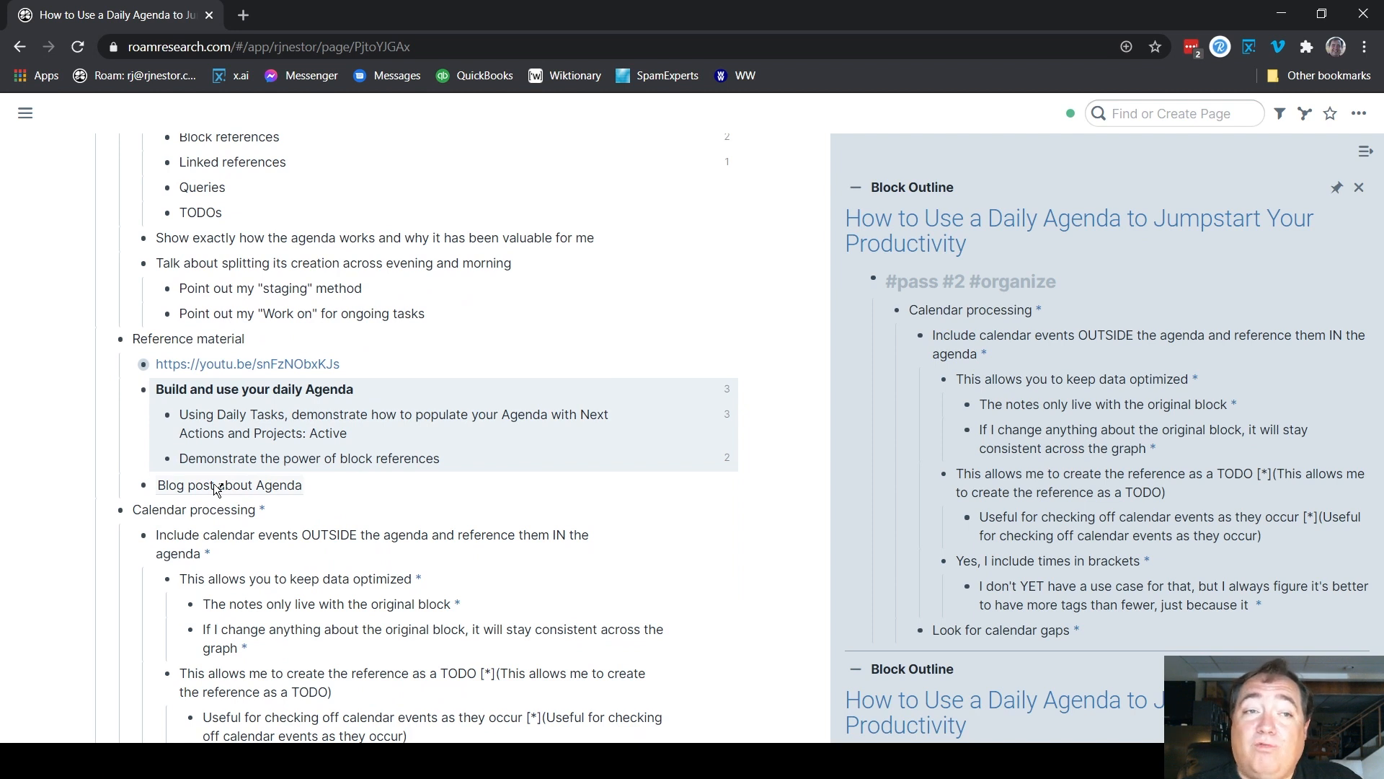
- Open the #pass #1 #brainstorm block in the sidebar and collapse it on the blog post page
{"action": "scroll", "coordinate": [213, 483], "scroll_direction": "up", "scroll_amount": 5}
{"action": "scroll", "coordinate": [214, 483], "scroll_direction": "down", "scroll_amount": 2}
{"action": "scroll", "coordinate": [214, 483], "scroll_direction": "down", "scroll_amount": 1}
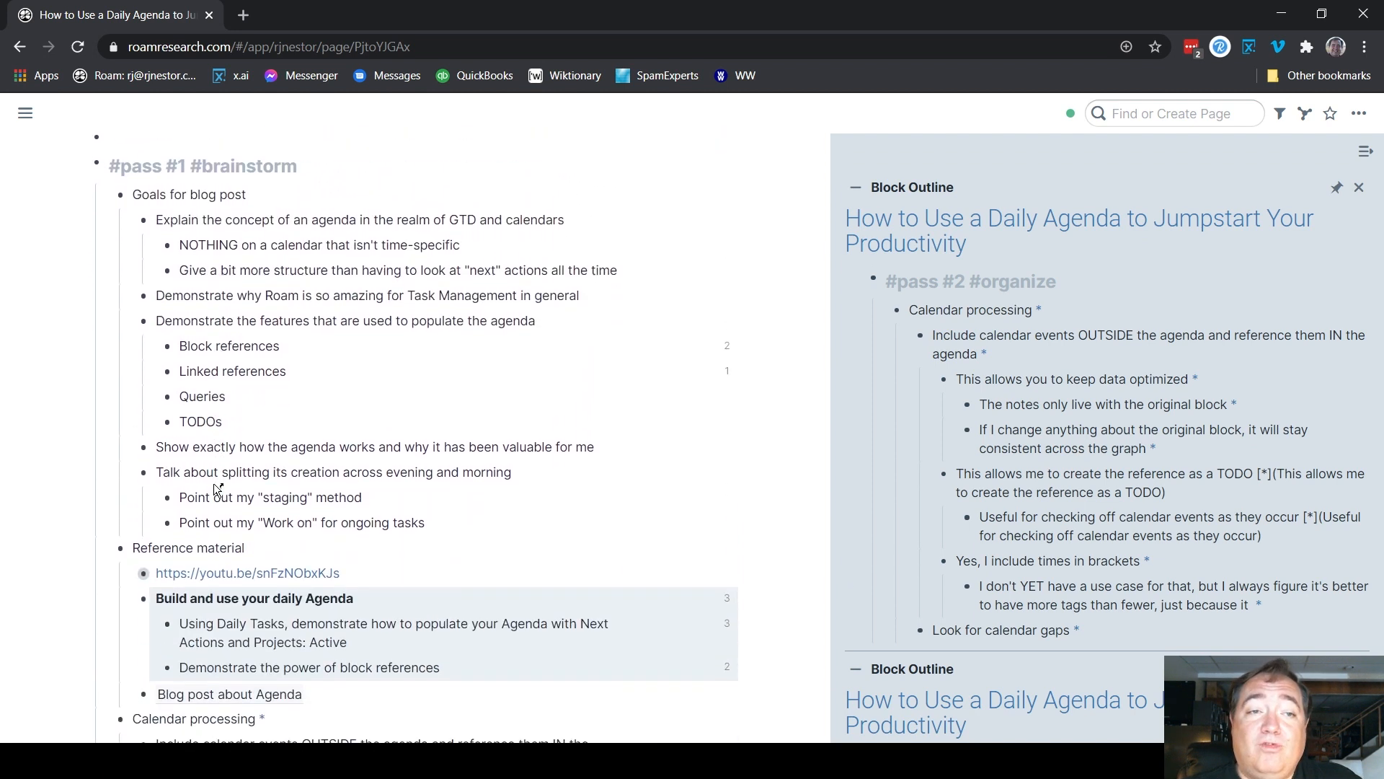
{"action": "right_click", "coordinate": [97, 162]}
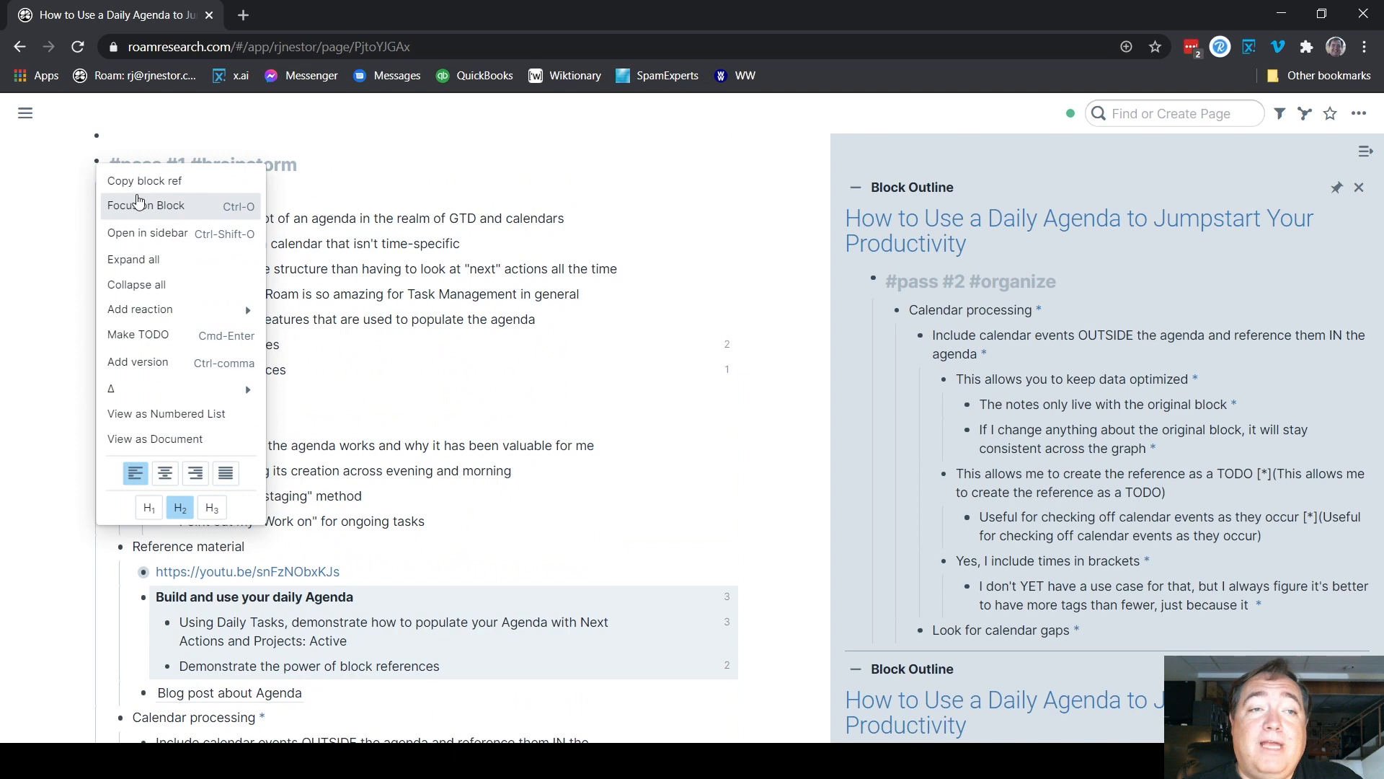
{"action": "left_click", "coordinate": [139, 232]}
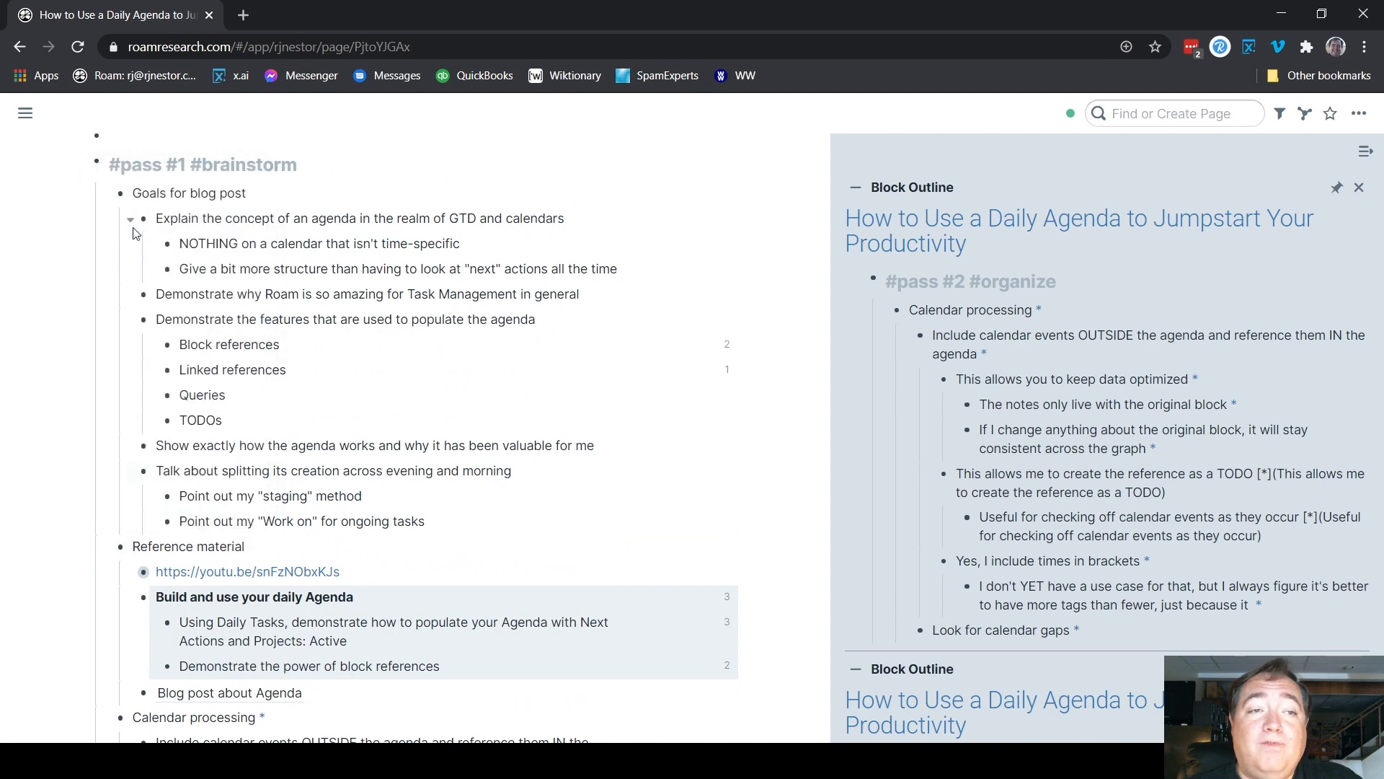
{"action": "scroll", "coordinate": [65, 216], "scroll_direction": "down", "scroll_amount": 5}
{"action": "scroll", "coordinate": [61, 230], "scroll_direction": "up", "scroll_amount": 8}
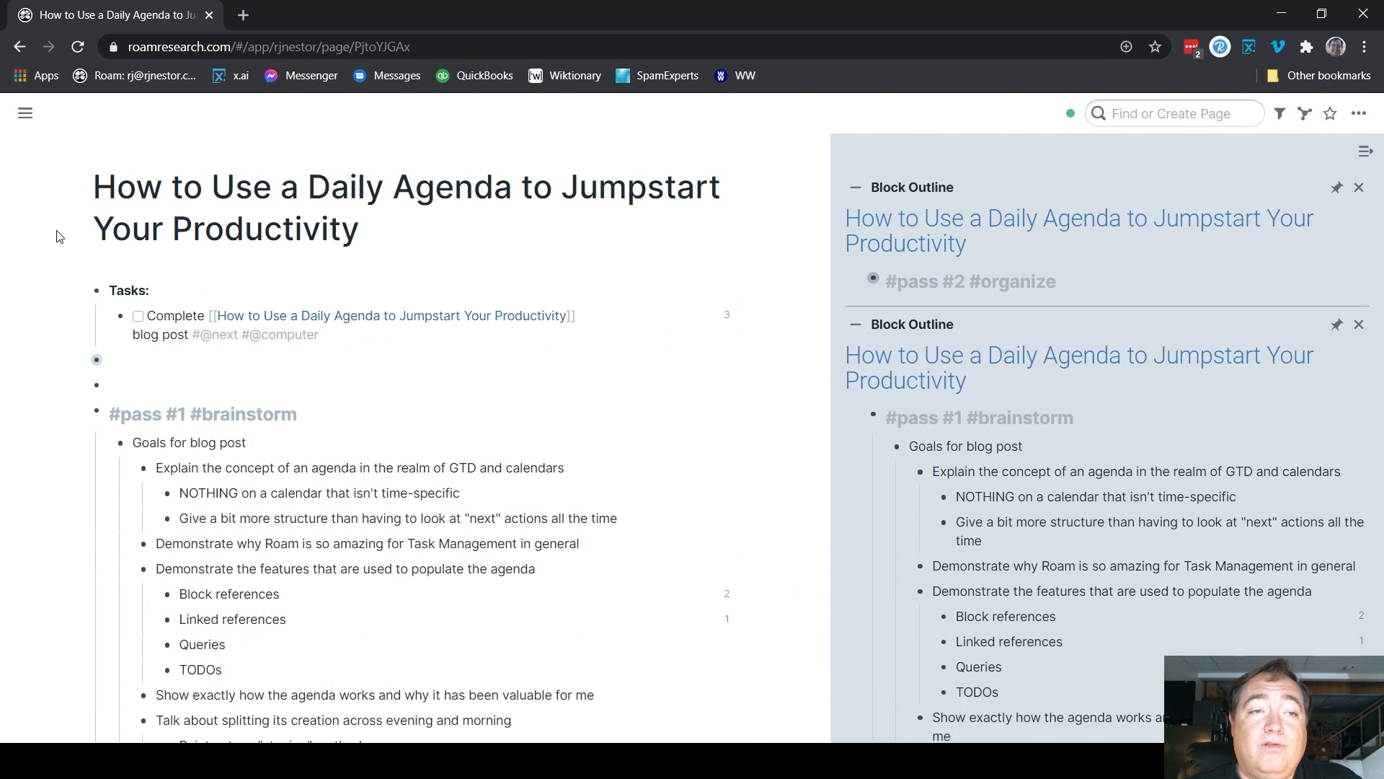
{"action": "left_click", "coordinate": [83, 415]}
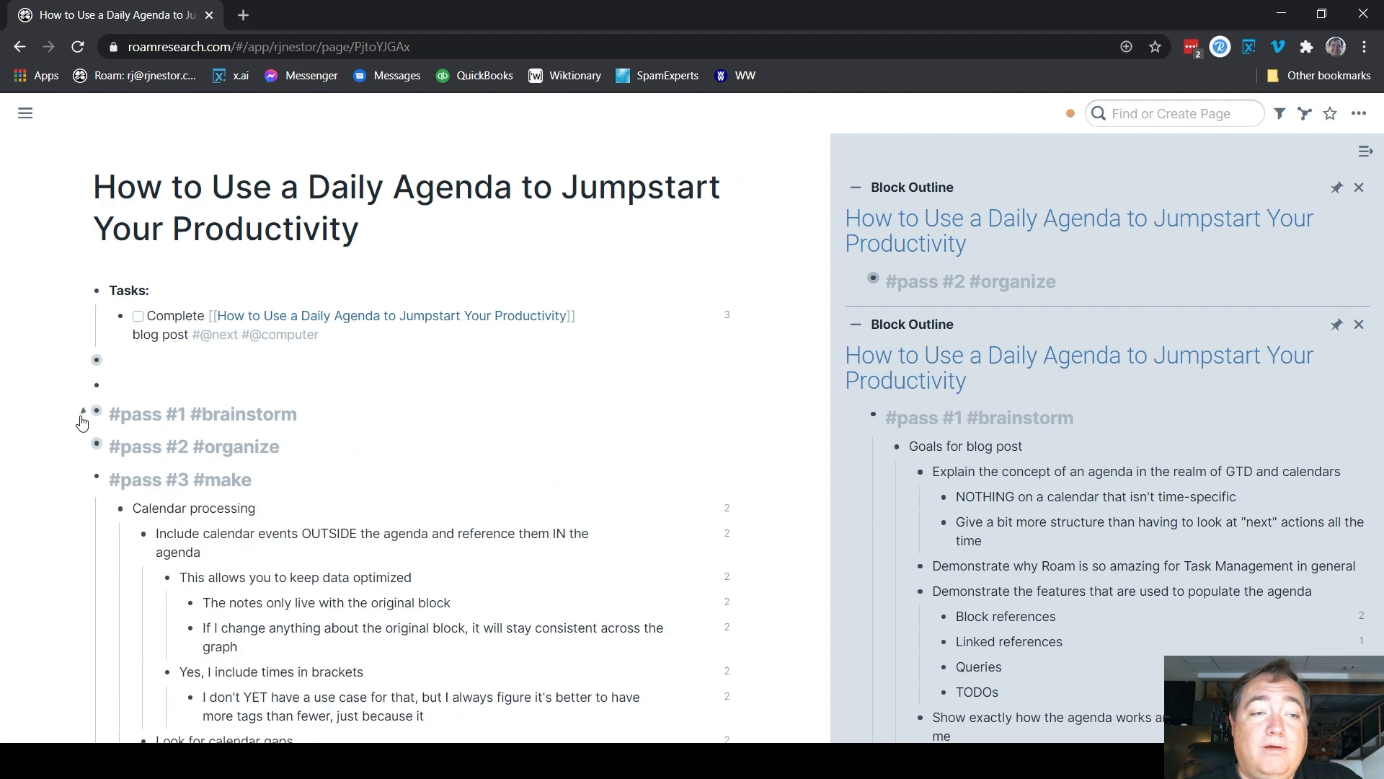
- Focus the main view on #pass #2 #organize and add an empty block after the Calendar processing section at its level
{"action": "right_click", "coordinate": [101, 448]}
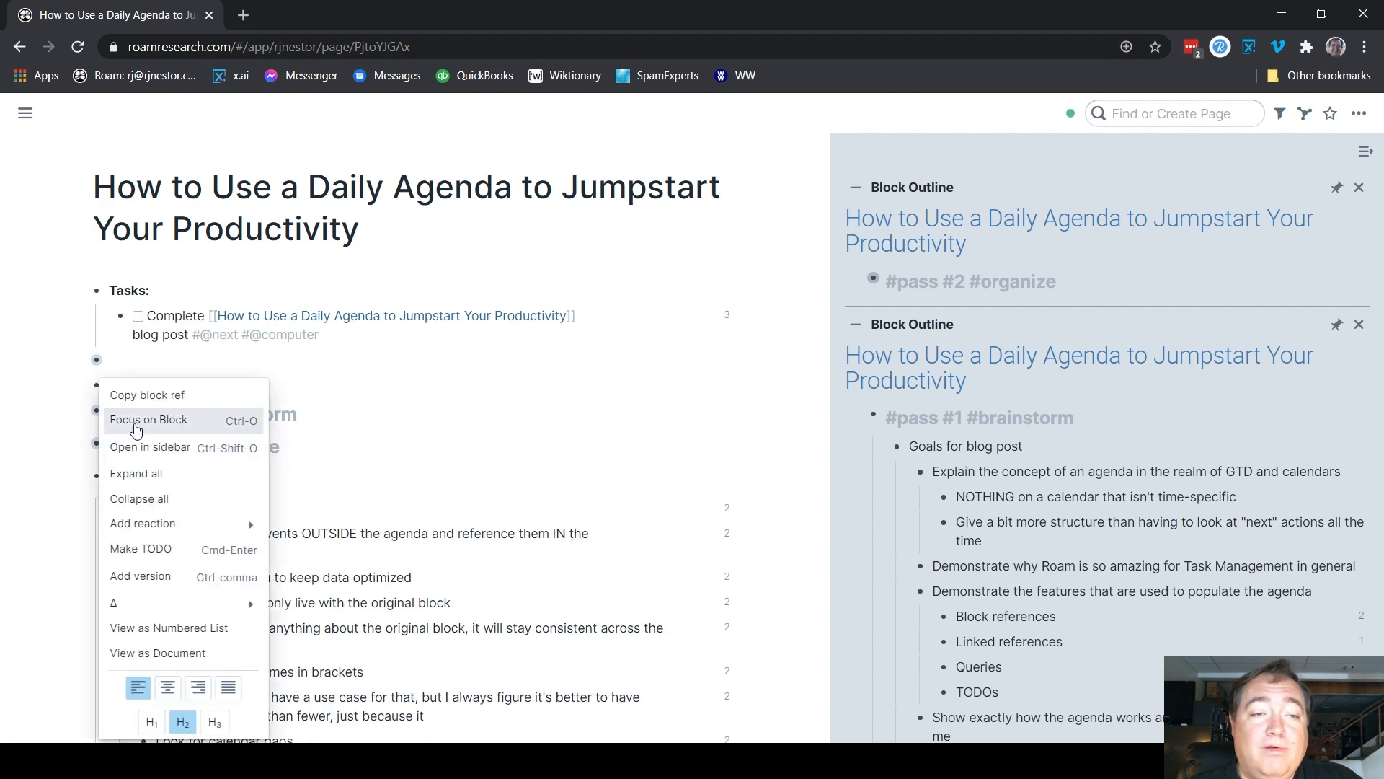
{"action": "left_click", "coordinate": [136, 423]}
{"action": "left_click", "coordinate": [406, 592]}
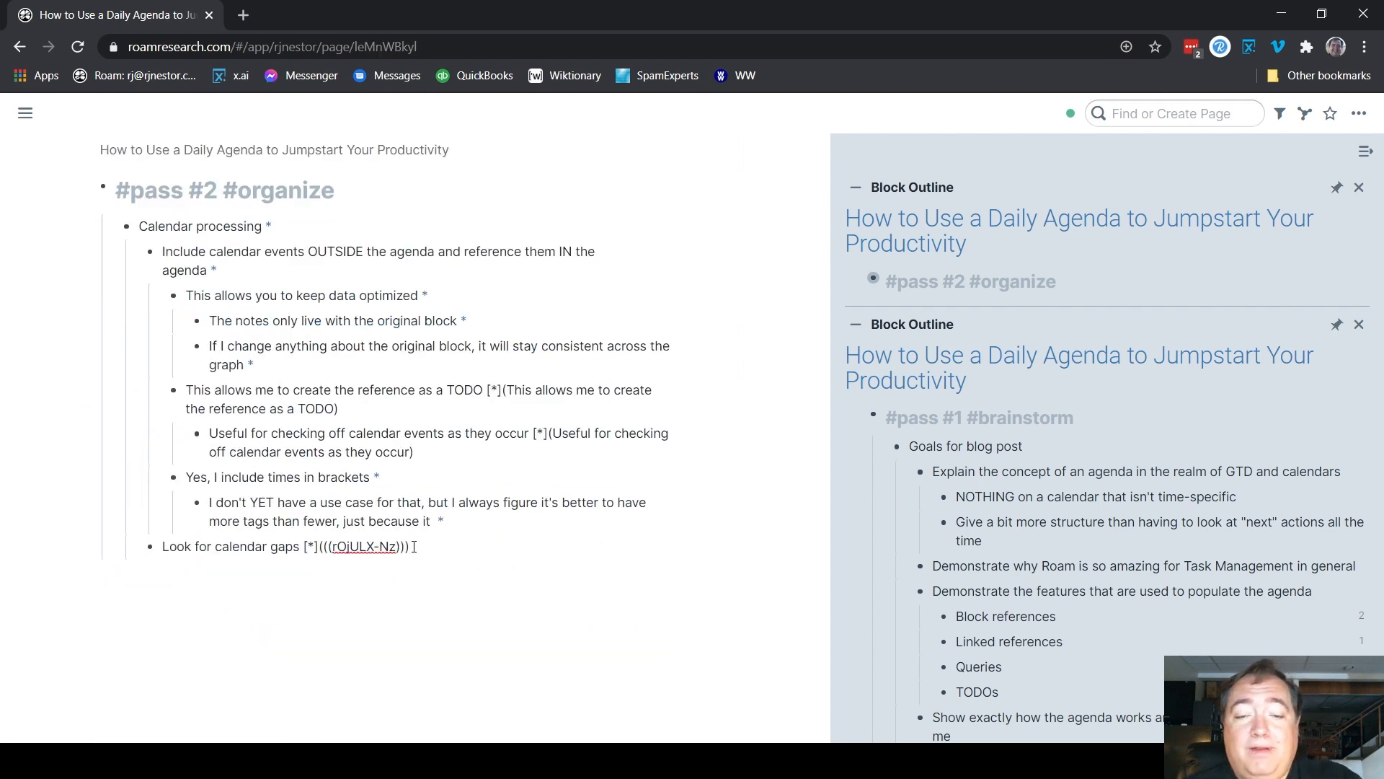
{"action": "key", "text": "Return"}
{"action": "key", "text": "shift+Tab"}
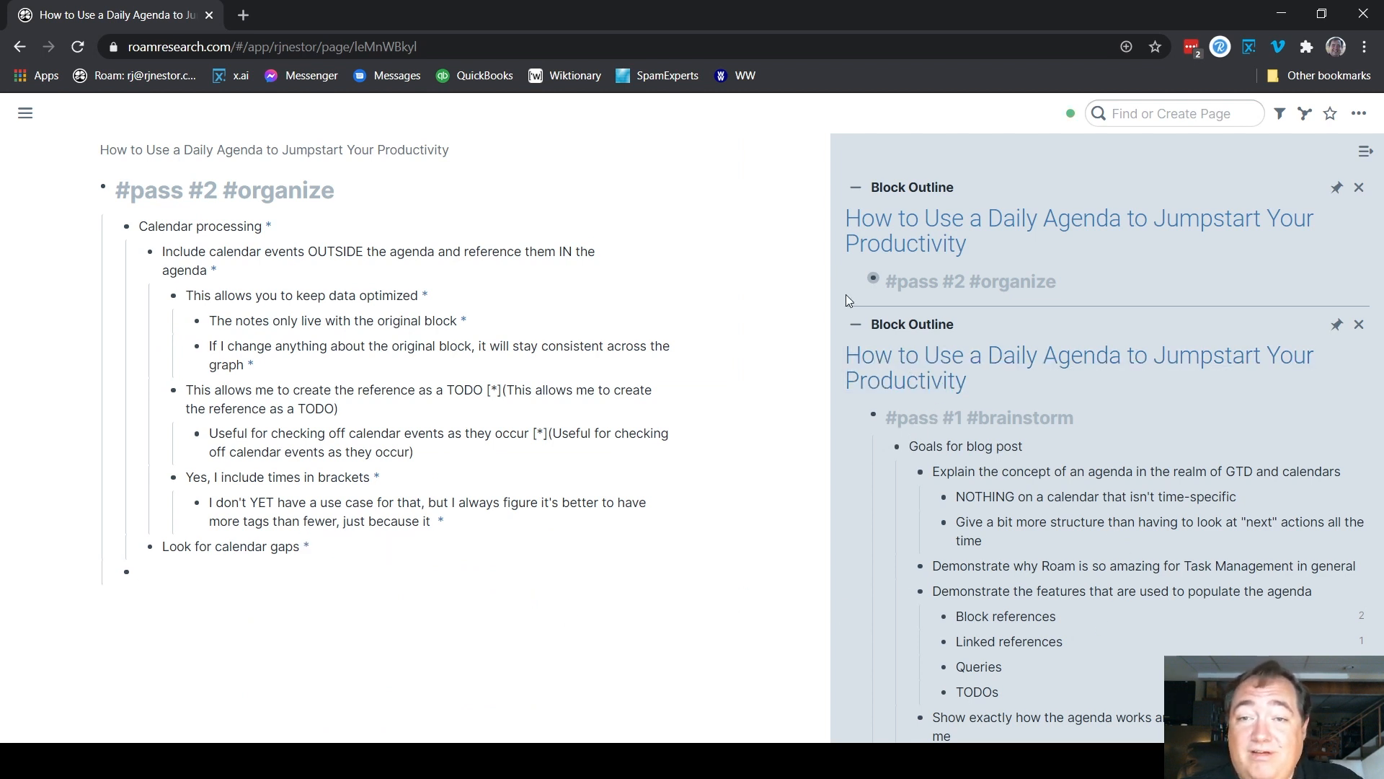
- Fill the empty block after Calendar processing with a block reference to "Blog post about Agenda" from the #pass #1 #brainstorm reference material
{"action": "scroll", "coordinate": [897, 439], "scroll_direction": "down", "scroll_amount": 8}
{"action": "scroll", "coordinate": [897, 439], "scroll_direction": "down", "scroll_amount": 3}
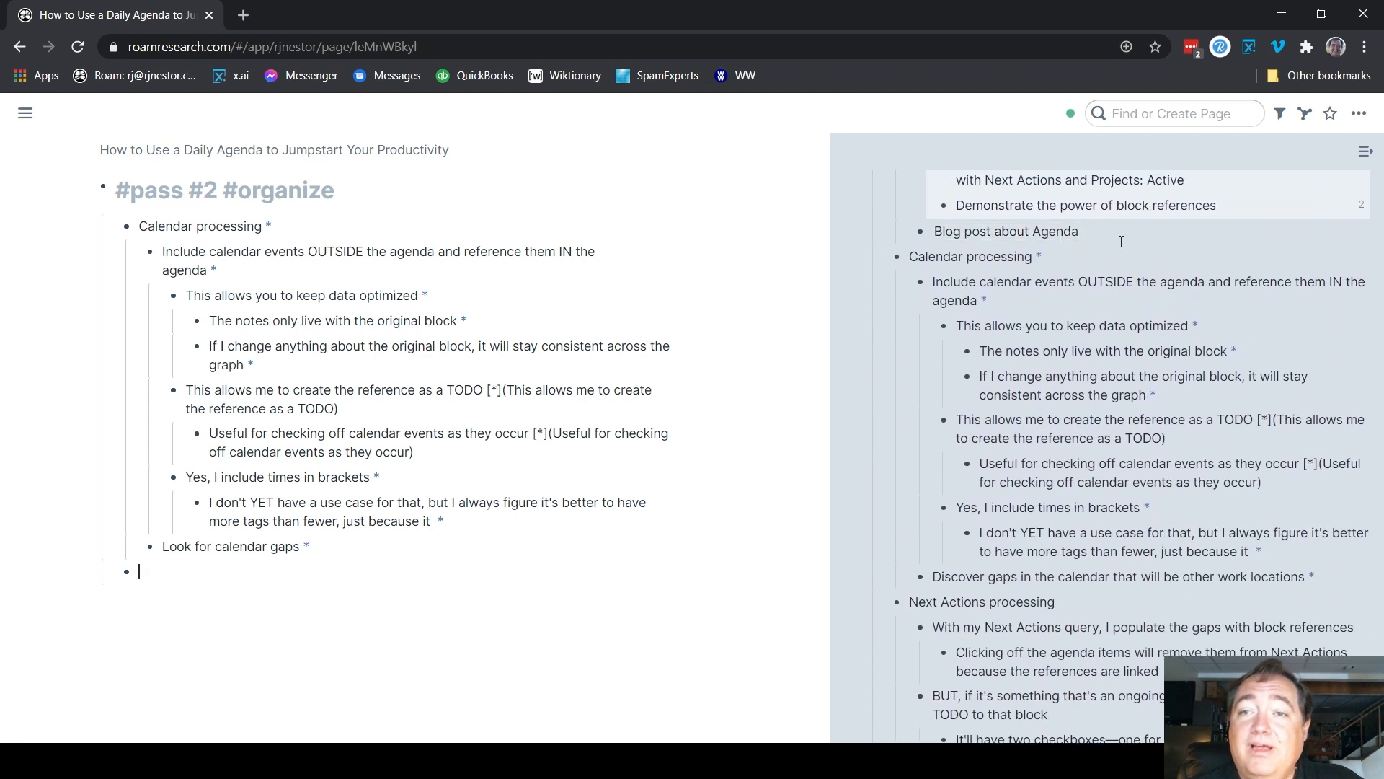
{"action": "right_click", "coordinate": [923, 235]}
{"action": "left_click", "coordinate": [962, 250]}
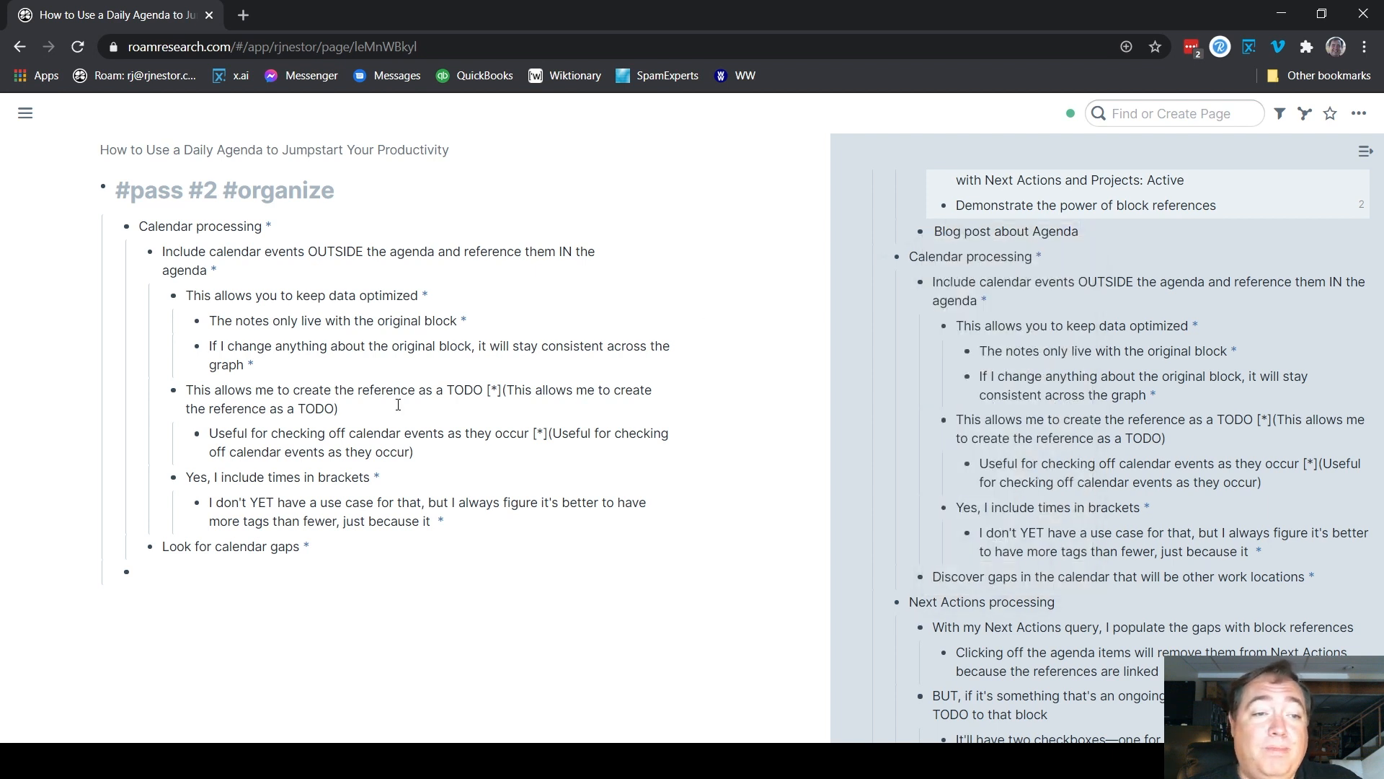
{"action": "key", "text": "ctrl+v"}
{"action": "left_click", "coordinate": [42, 568]}
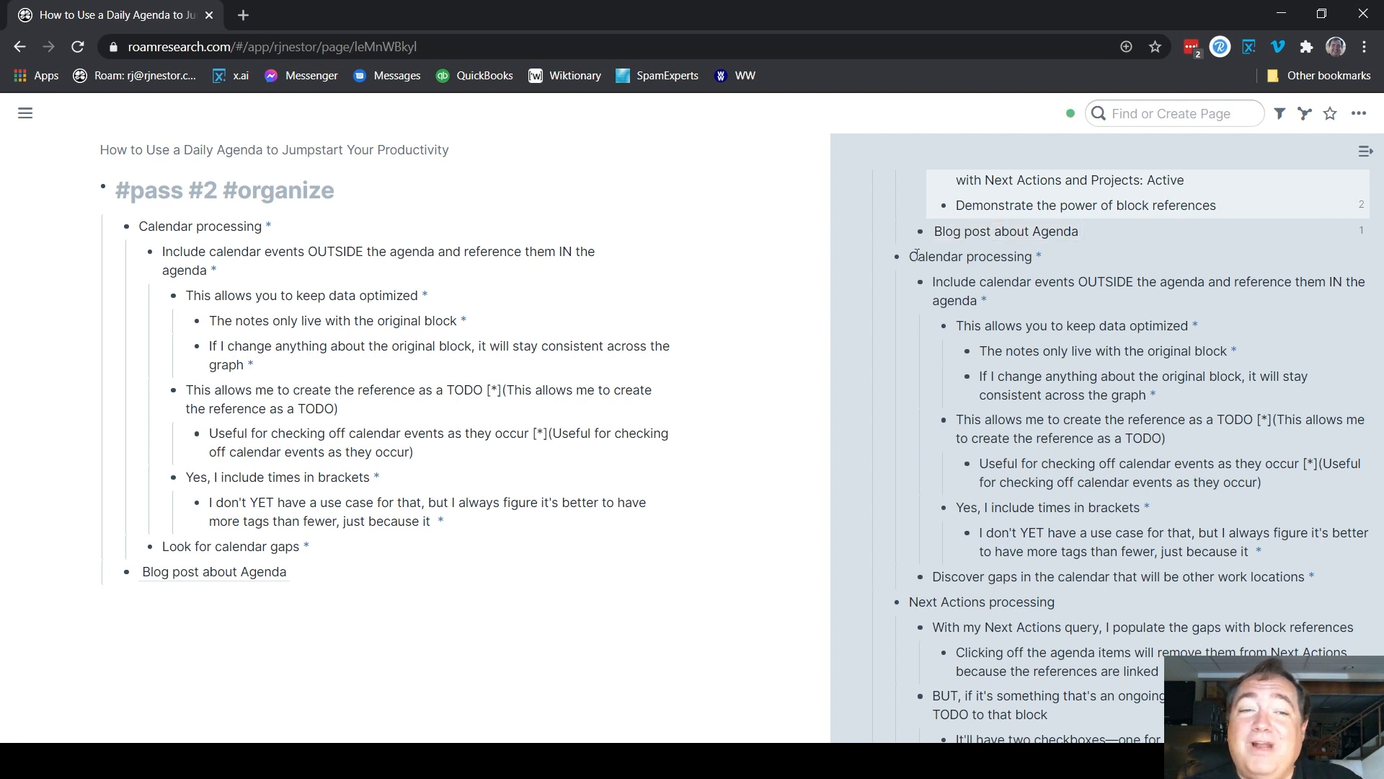
- Replace the "Blog post about Agenda" reference in #pass #2 #organize with its original, swapping the blocks only
{"action": "right_click", "coordinate": [207, 580]}
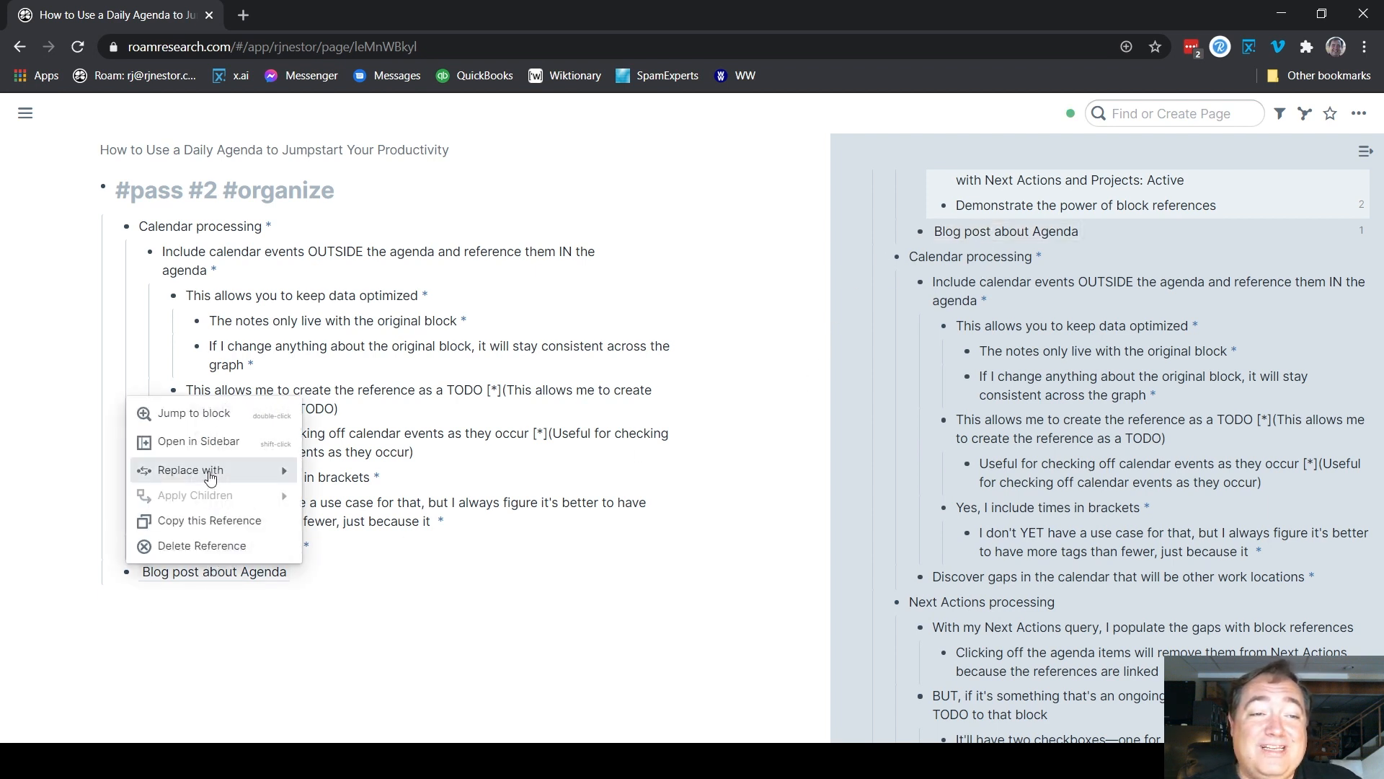
{"action": "mouse_move", "coordinate": [210, 465]}
{"action": "mouse_move", "coordinate": [397, 581]}
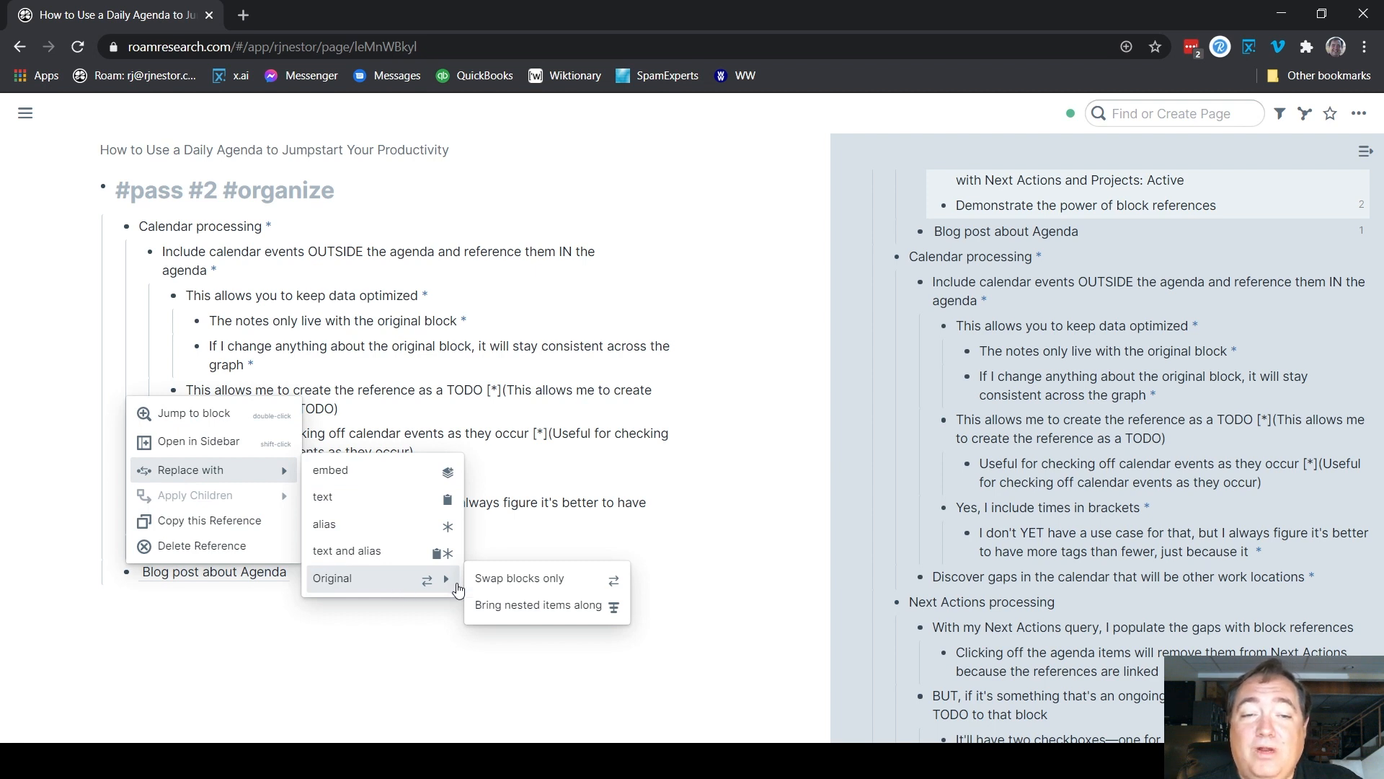
{"action": "left_click", "coordinate": [497, 578]}
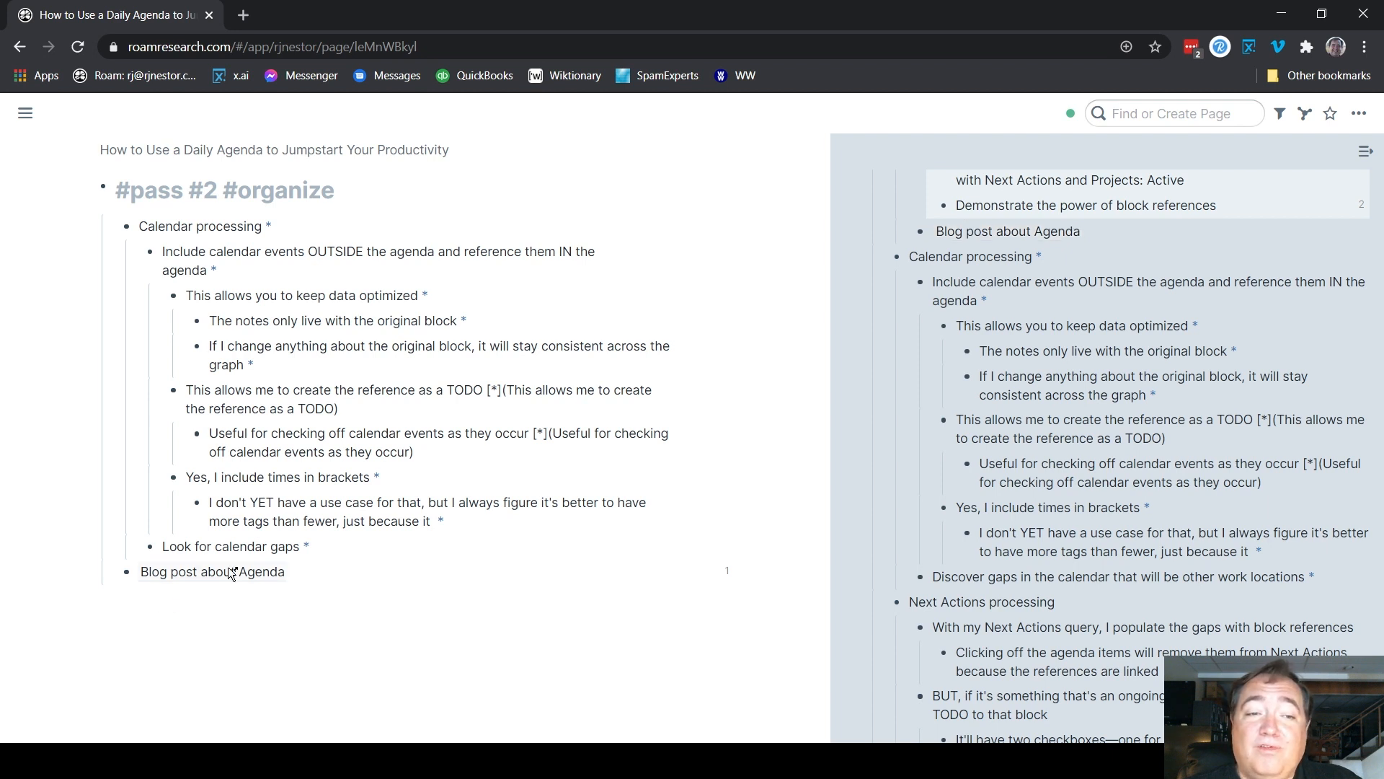
- Replace the "Blog post about Agenda" reference in the #pass #1 #brainstorm outline with text and alias
{"action": "right_click", "coordinate": [1056, 229]}
{"action": "mouse_move", "coordinate": [1050, 313]}
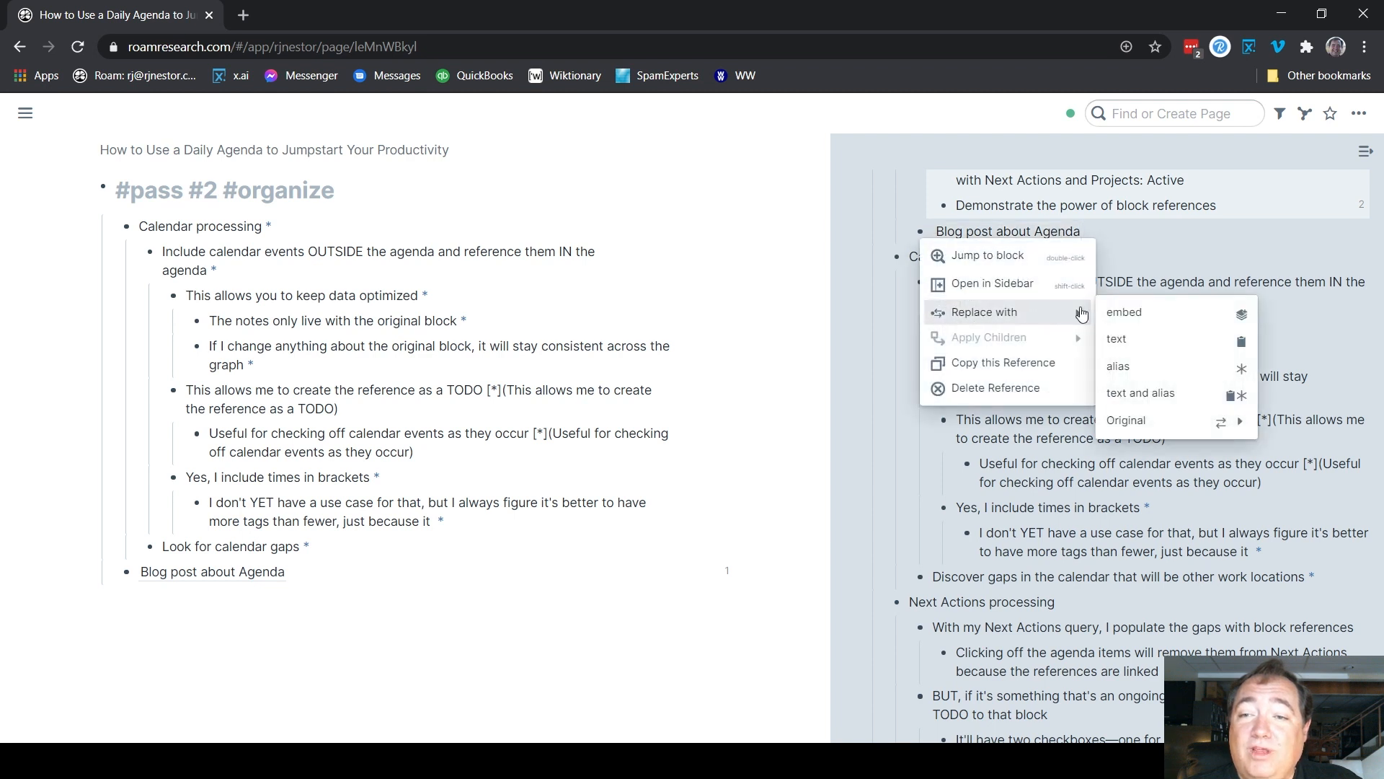
{"action": "left_click", "coordinate": [1191, 395]}
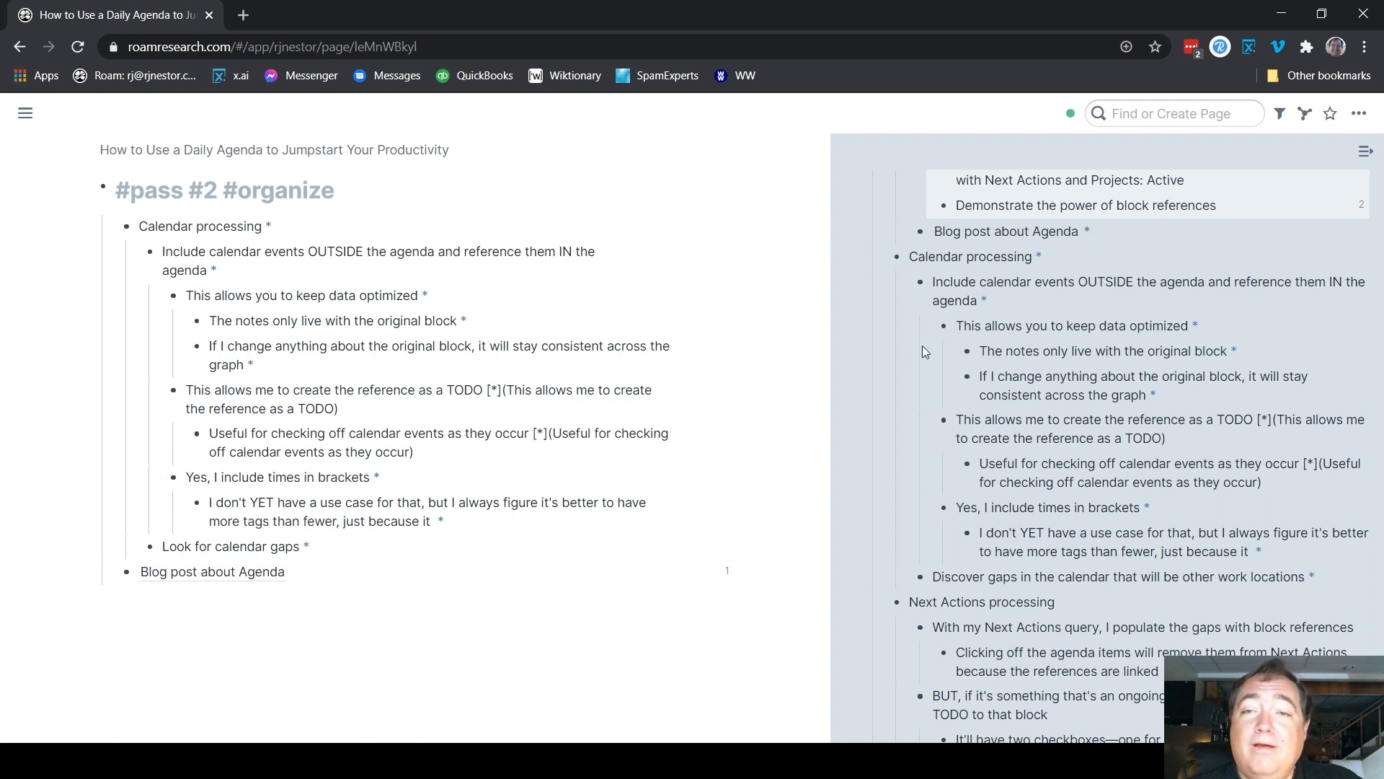
- Follow the brainstorm entry "Blog post about Agenda" through its text and its alias to the linked blocks, returning to #pass #2 #organize each time
{"action": "right_click", "coordinate": [986, 239]}
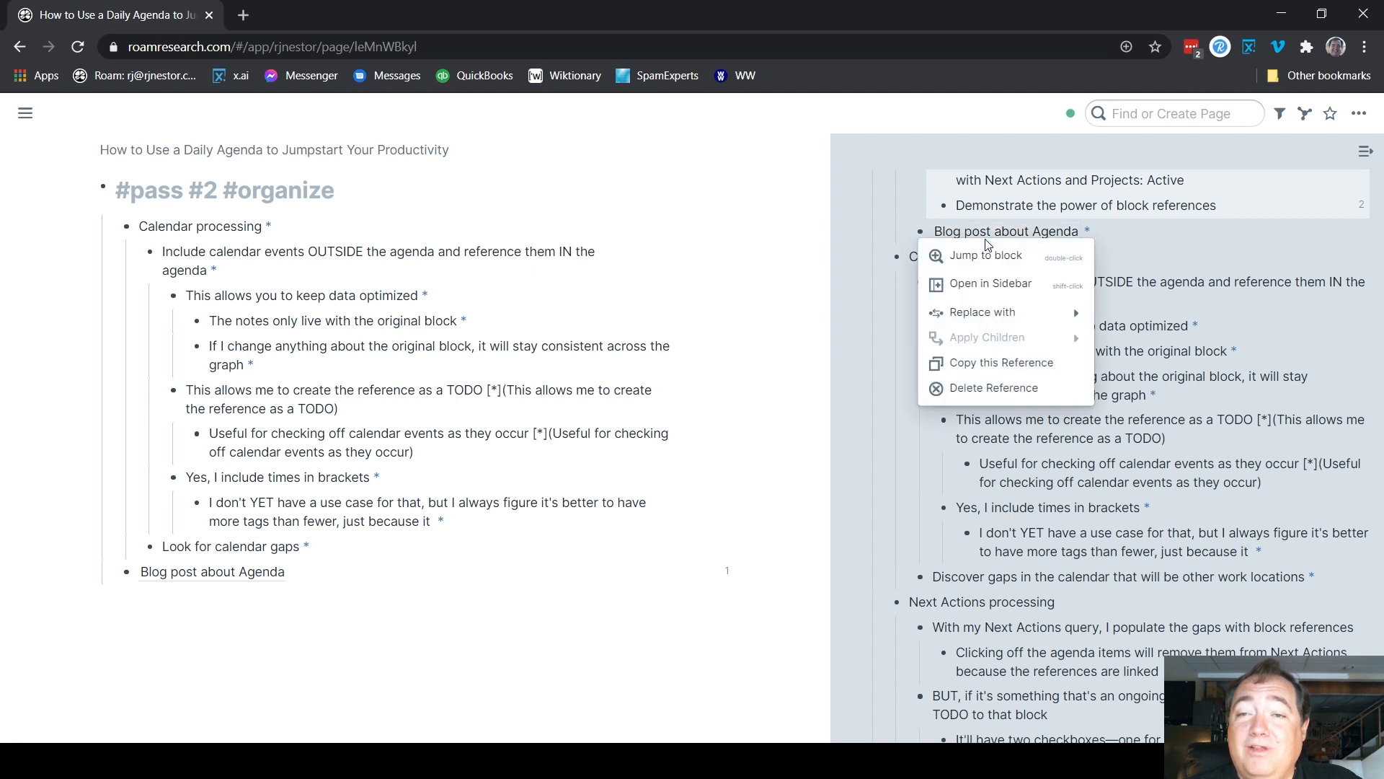
{"action": "left_click", "coordinate": [986, 255]}
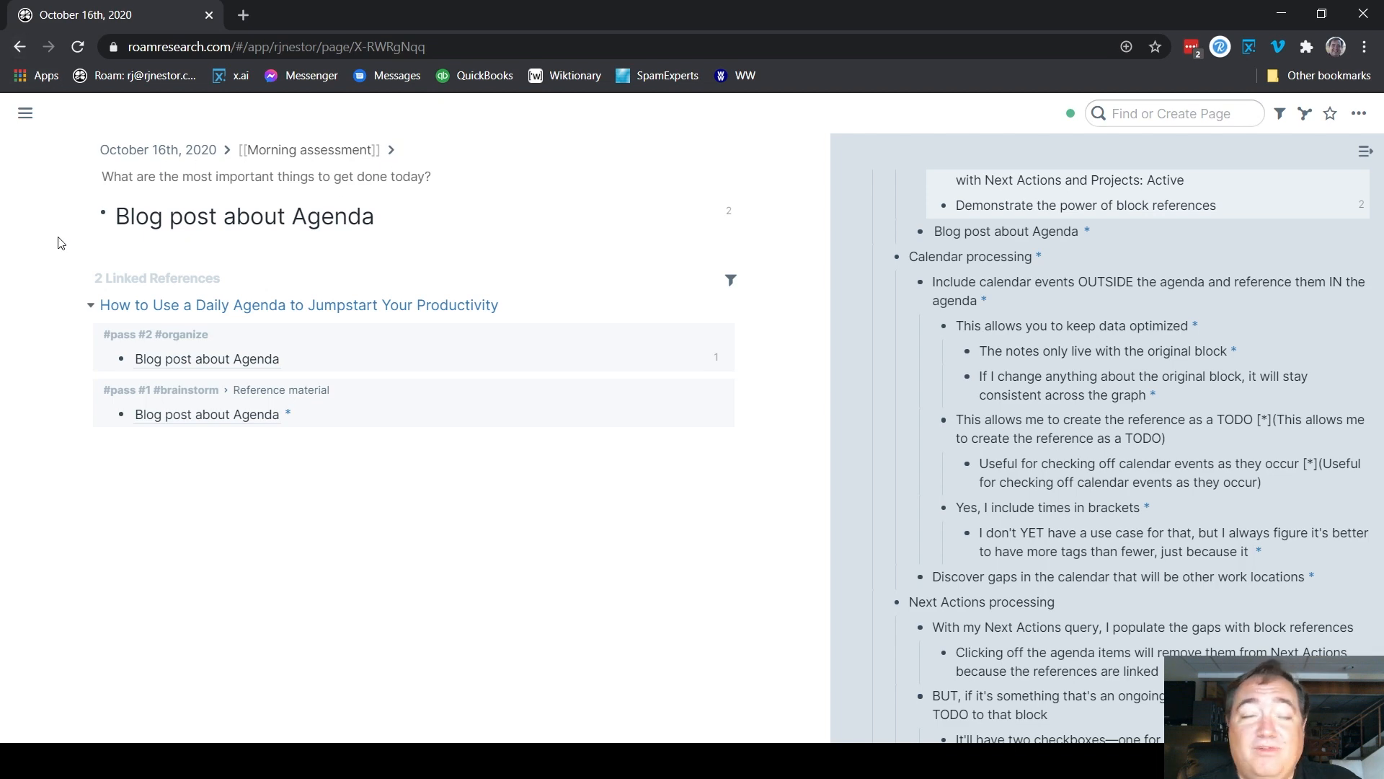
{"action": "left_click", "coordinate": [21, 46]}
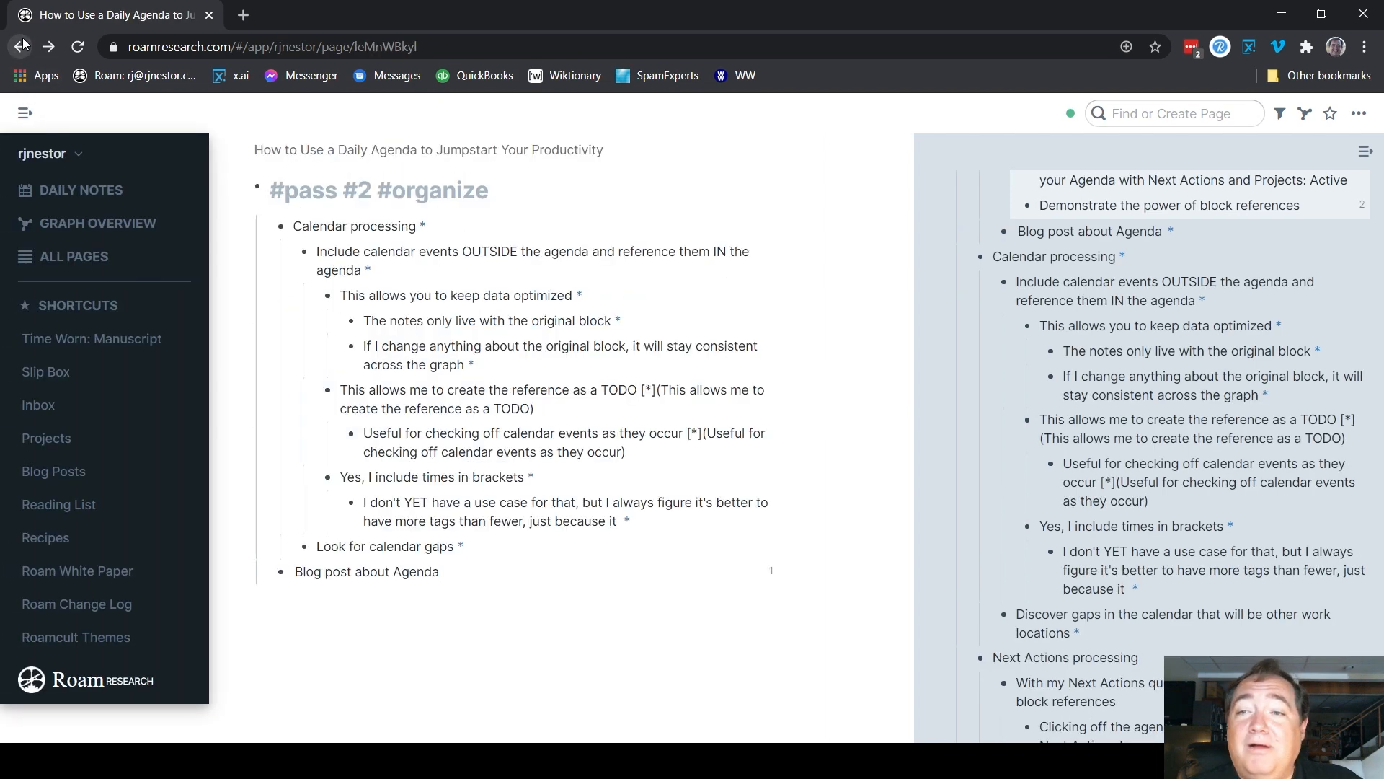
{"action": "left_click", "coordinate": [1083, 226]}
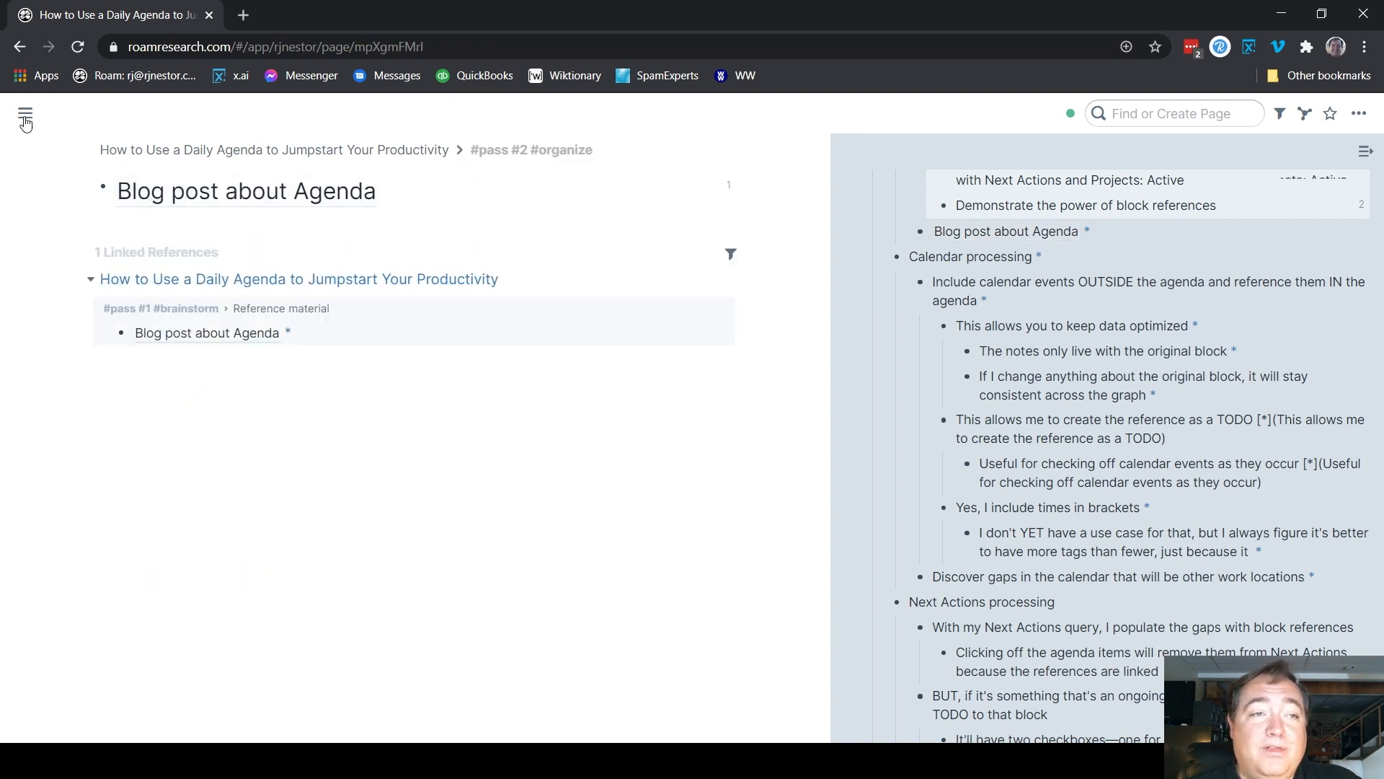
{"action": "left_click", "coordinate": [19, 46]}
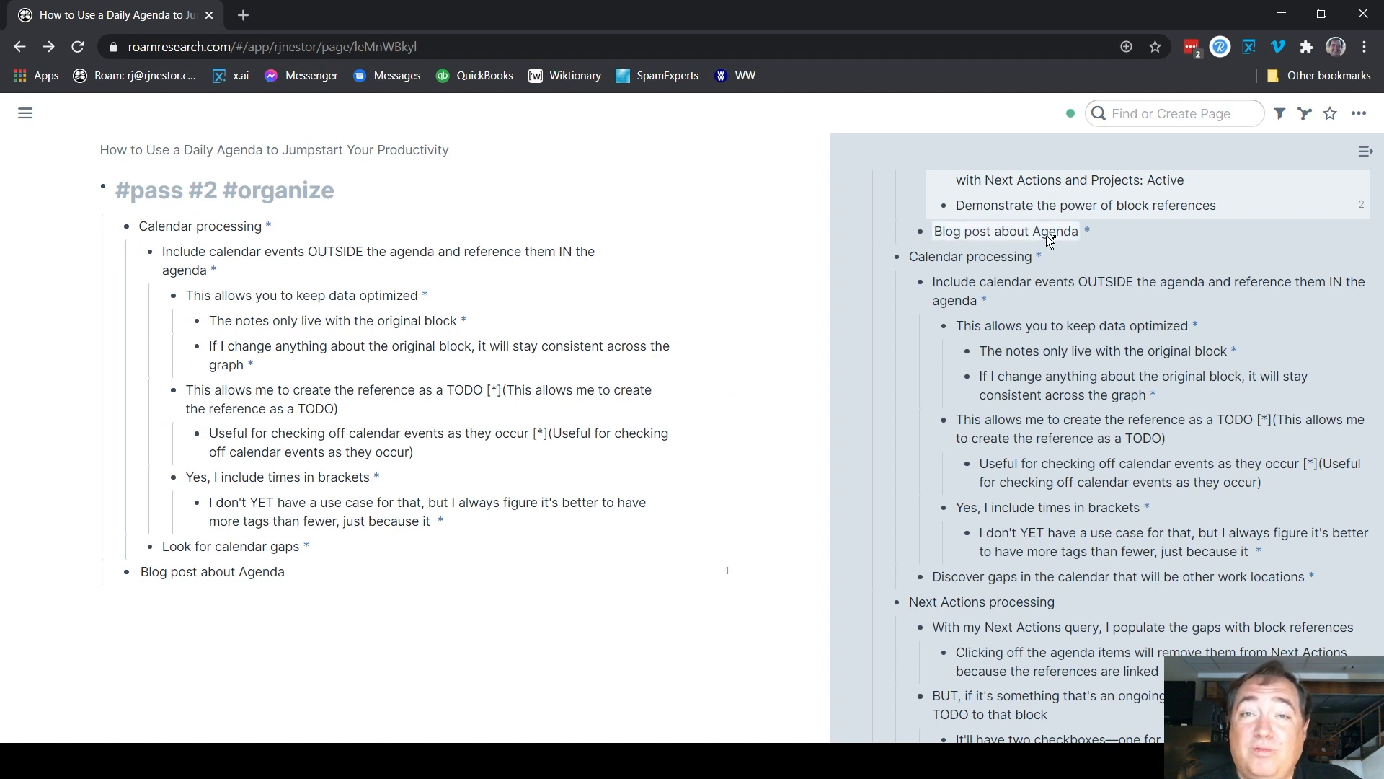
- Jump to the source block of the "Blog post about Agenda" reference in #pass #2 #organize and return to the outline
{"action": "right_click", "coordinate": [222, 570]}
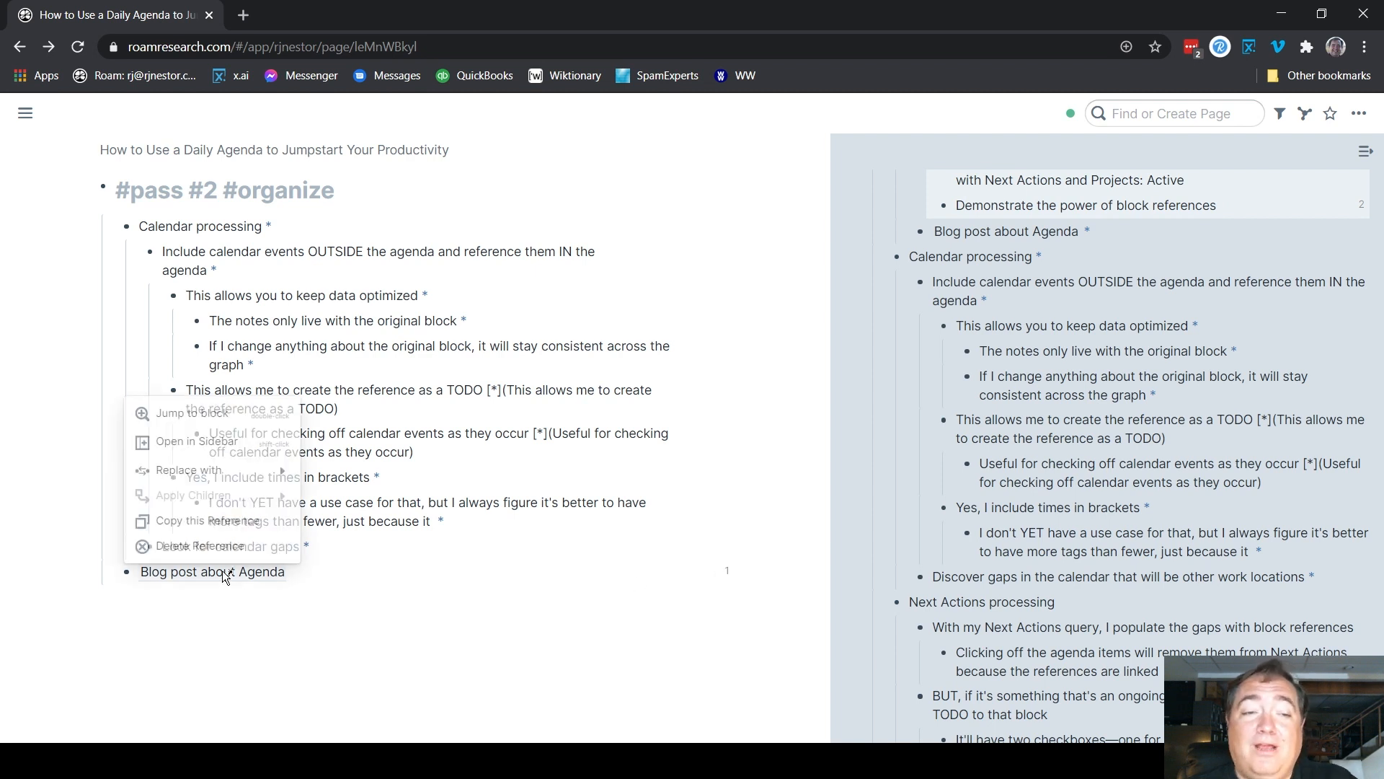
{"action": "left_click", "coordinate": [206, 416]}
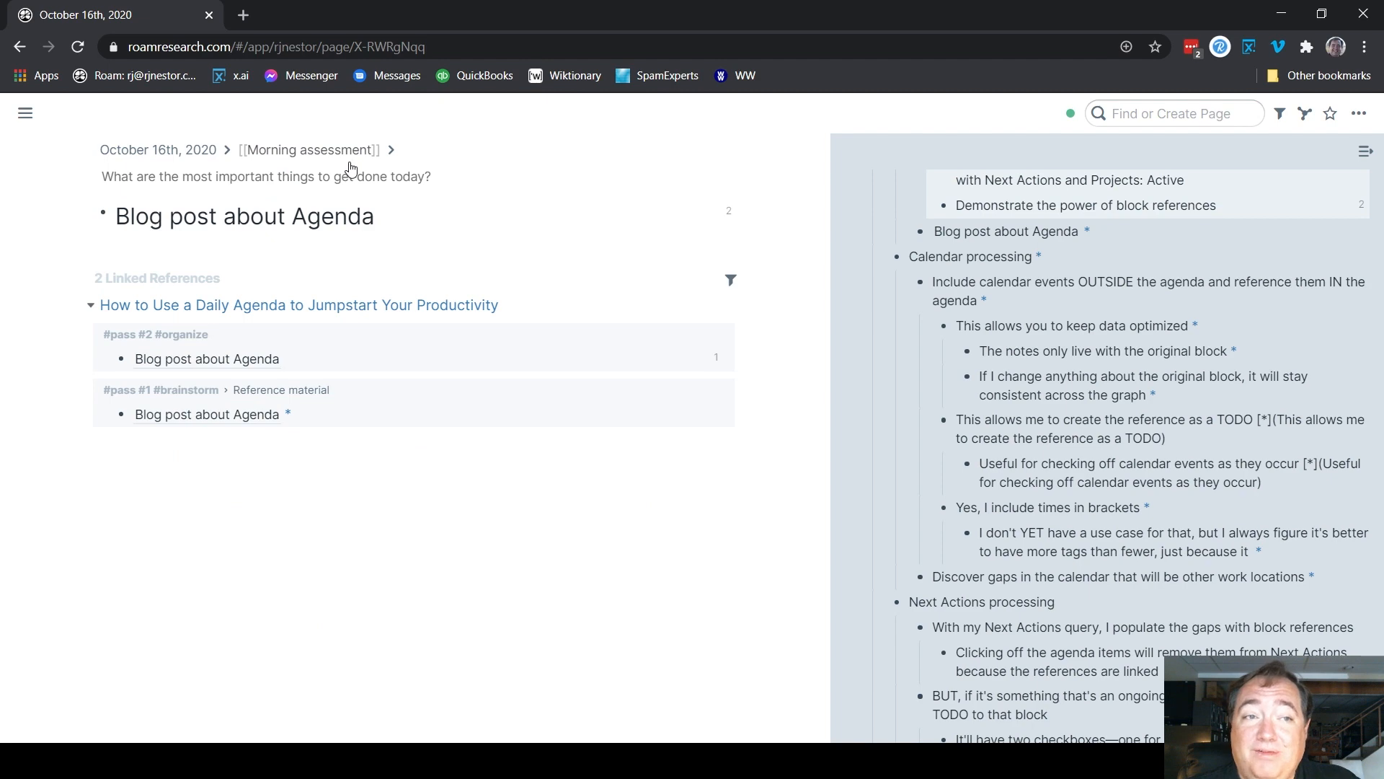
{"action": "left_click", "coordinate": [19, 46]}
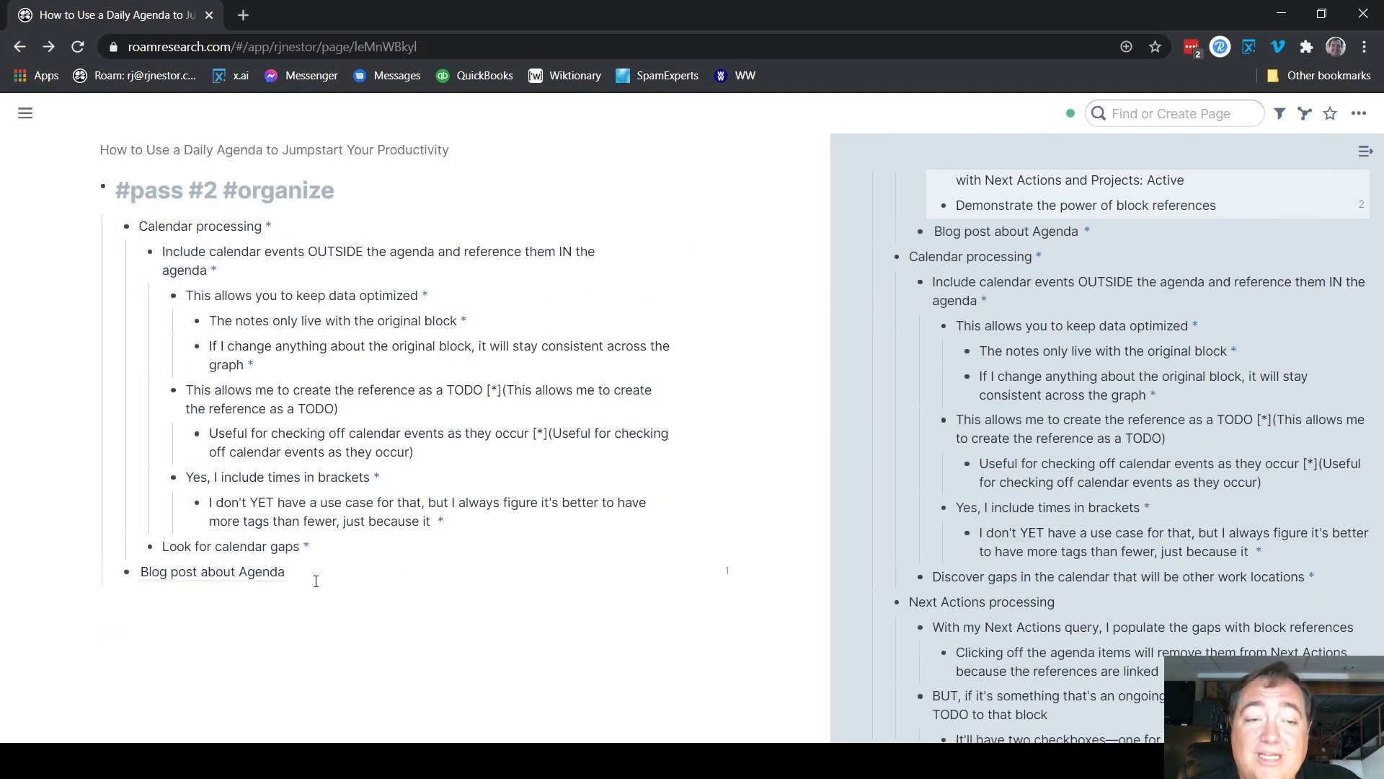
- Replace the "Blog post about Agenda" reference in #pass #2 #organize with plain text
{"action": "right_click", "coordinate": [222, 573]}
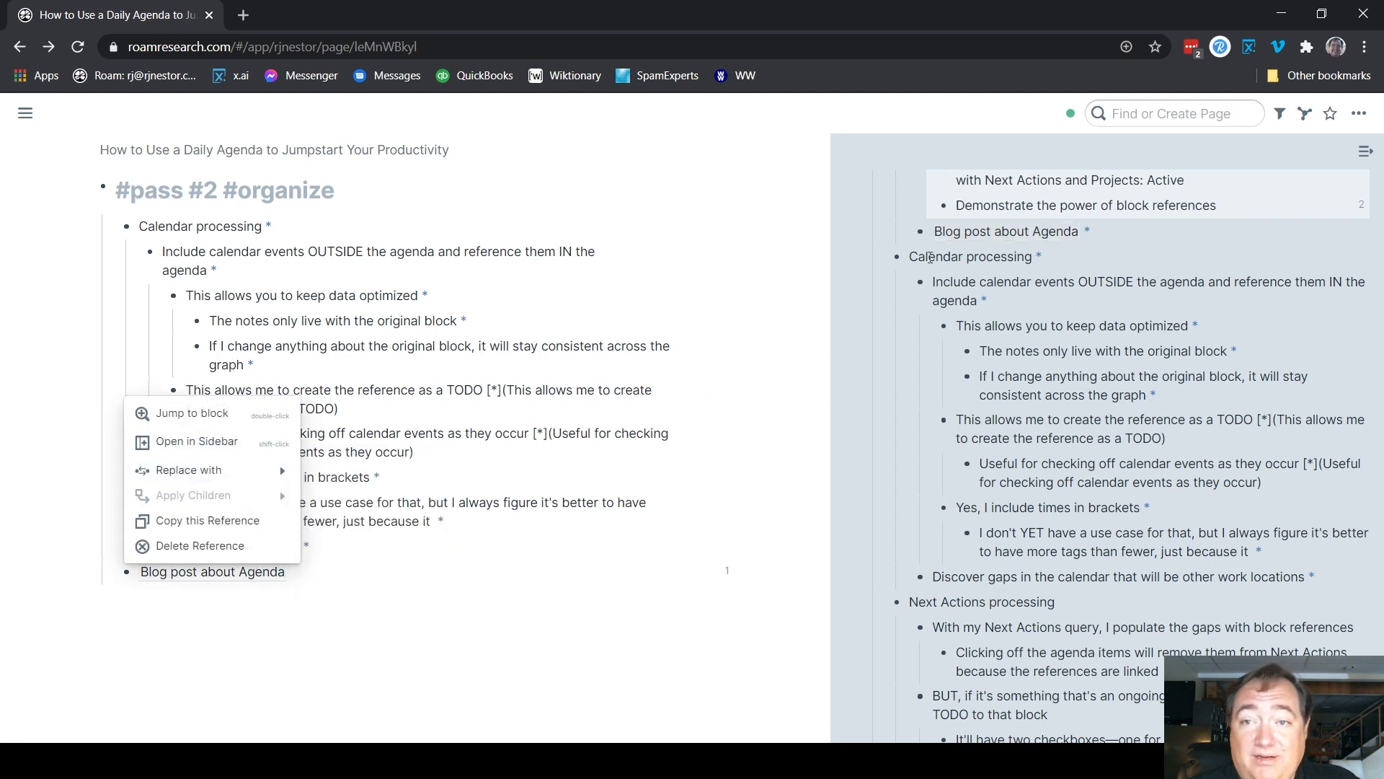
{"action": "mouse_move", "coordinate": [217, 470]}
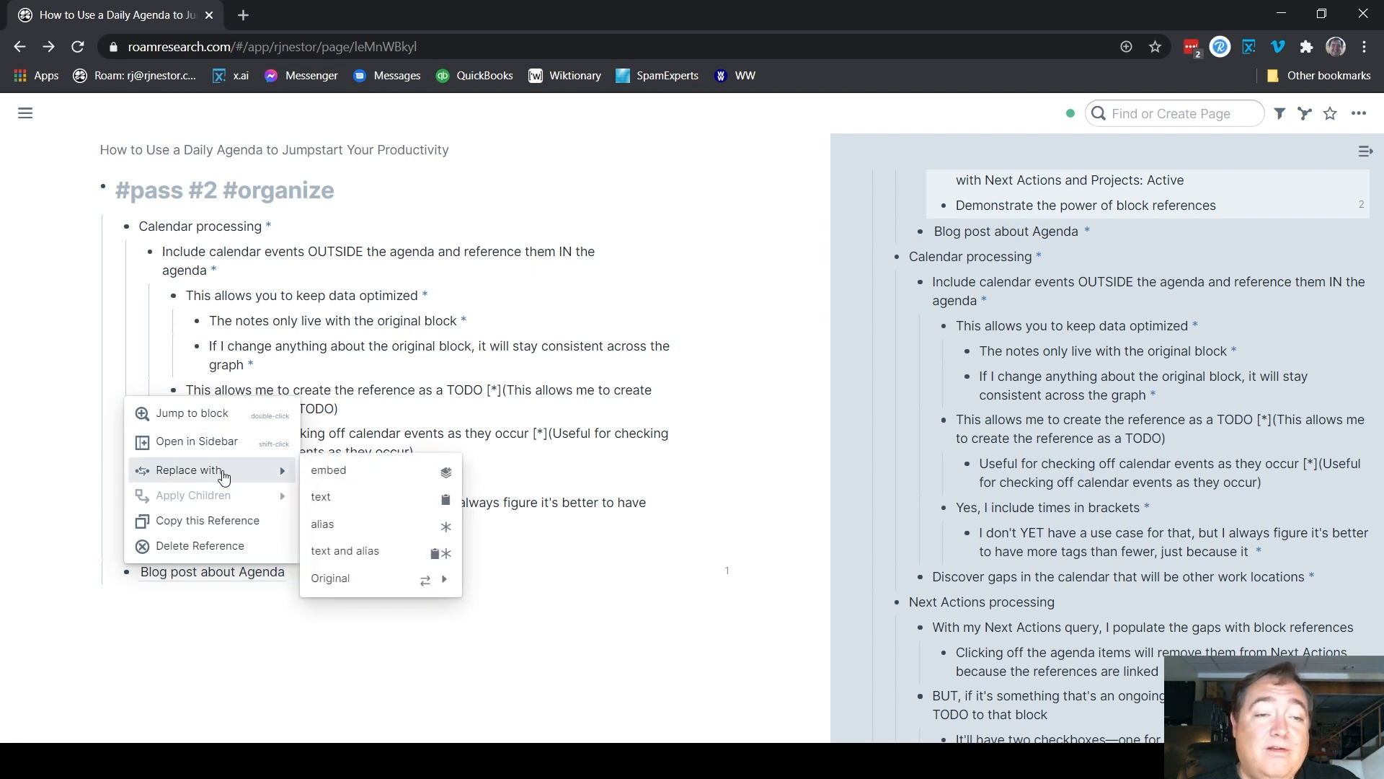
{"action": "left_click", "coordinate": [370, 500]}
- Show the inline references of "Blog post about Agenda", trace the brainstorm entry back to its source block, and return to #pass #2 #organize
{"action": "left_click", "coordinate": [729, 575]}
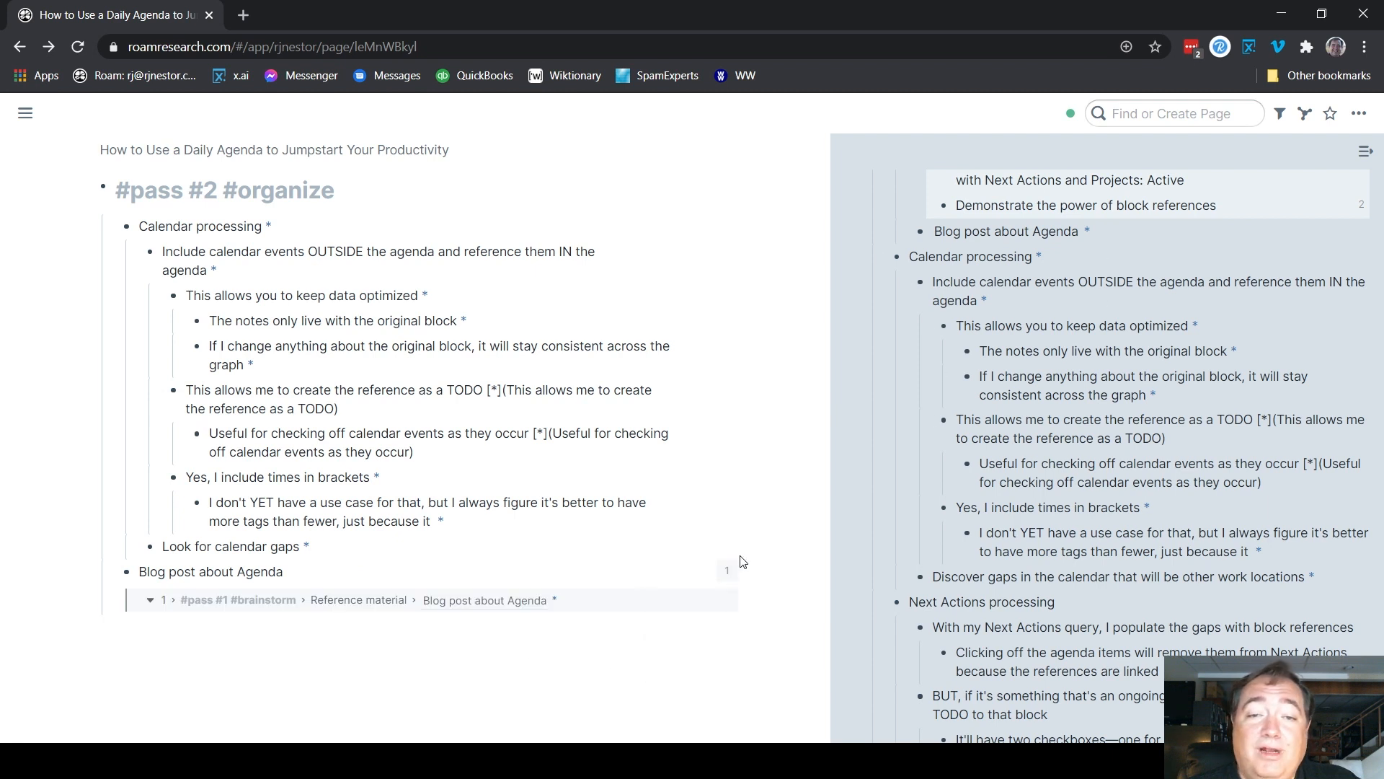
{"action": "left_click", "coordinate": [727, 571]}
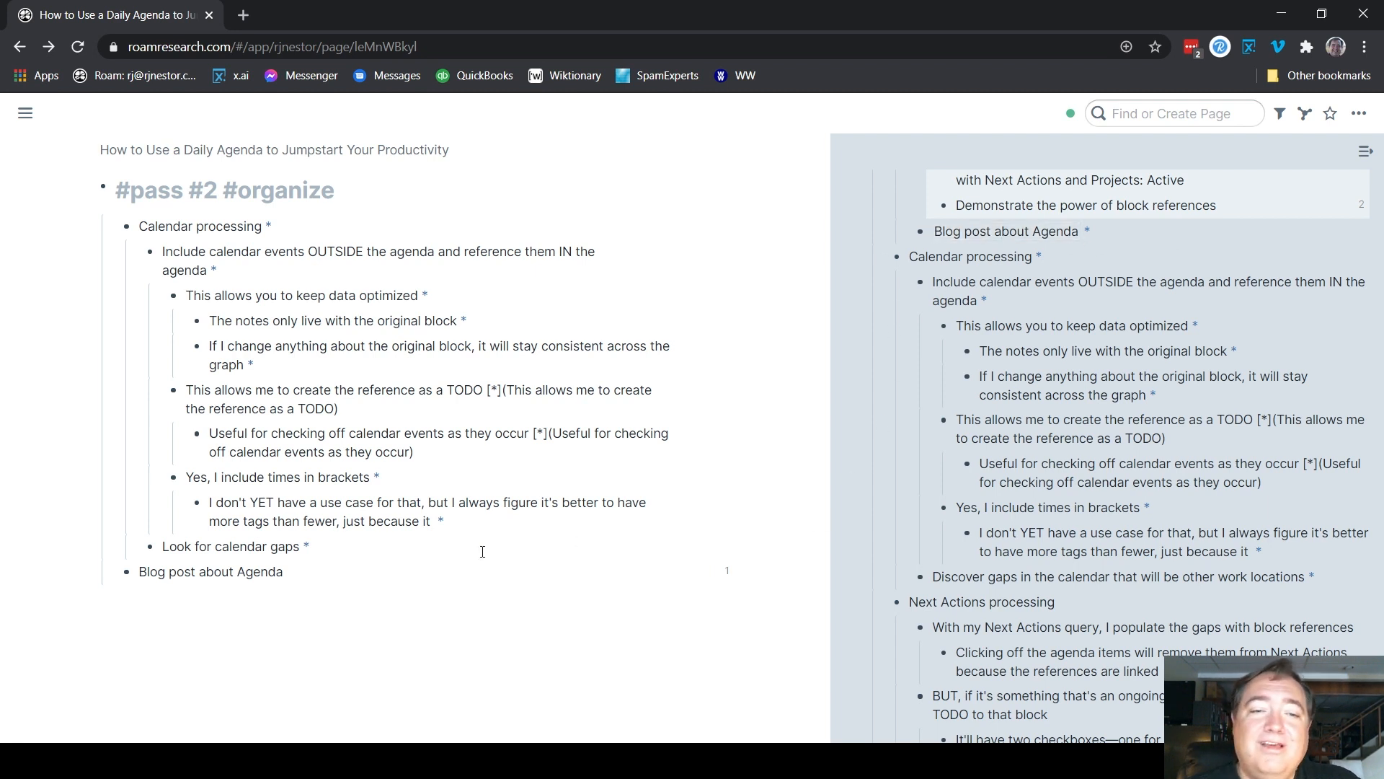
{"action": "left_click", "coordinate": [727, 572]}
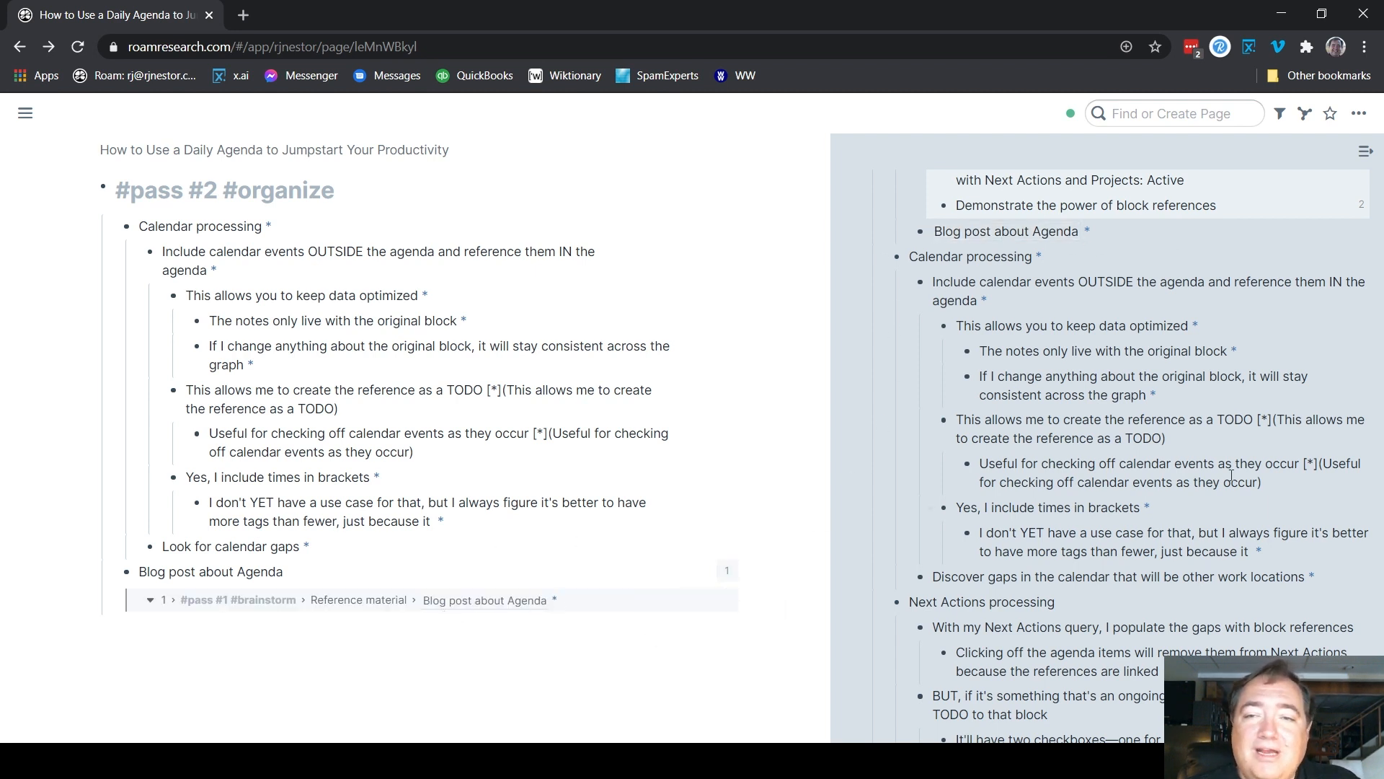
{"action": "left_click", "coordinate": [510, 605]}
{"action": "right_click", "coordinate": [293, 625]}
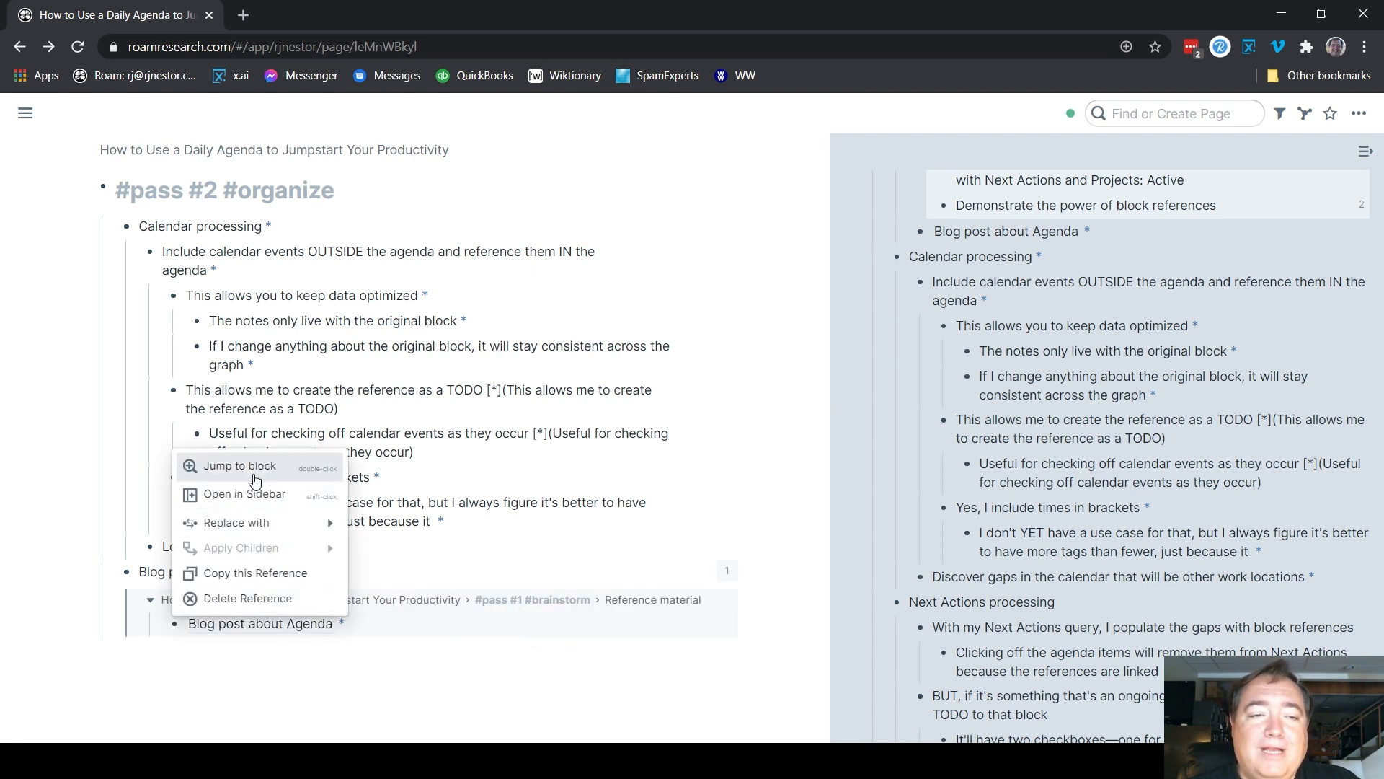
{"action": "left_click", "coordinate": [252, 465]}
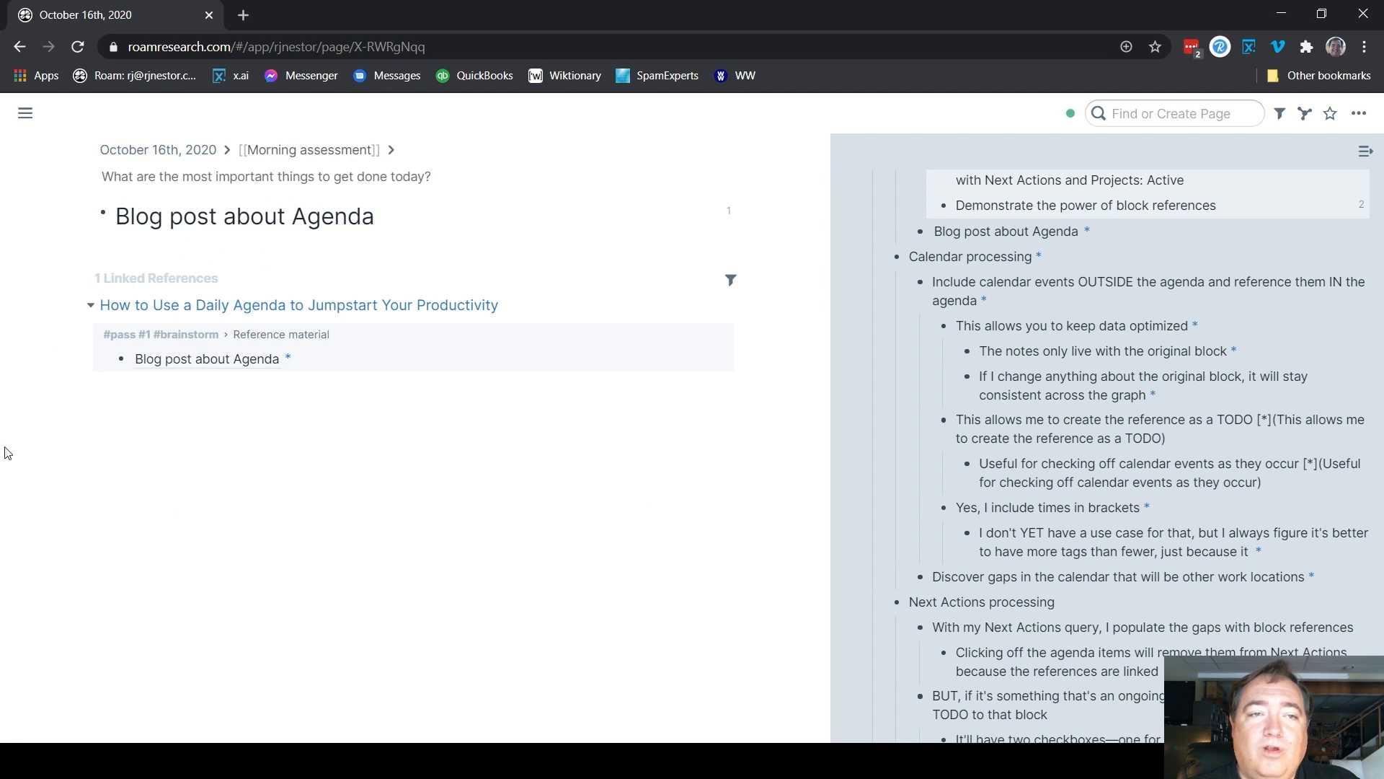
{"action": "left_click", "coordinate": [20, 46]}
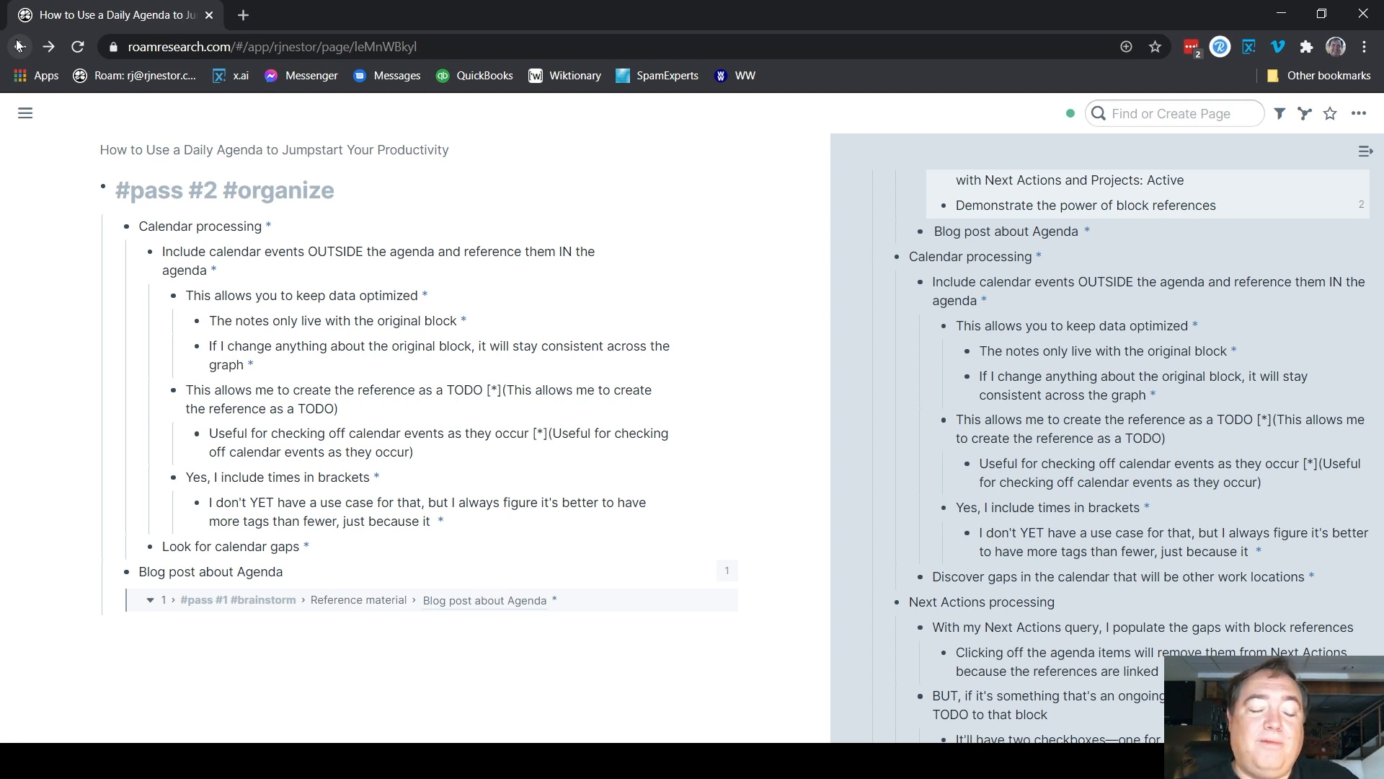
- Remove the #pass #2 #organize and #pass #1 #brainstorm outlines from the sidebar
{"action": "scroll", "coordinate": [1174, 499], "scroll_direction": "up", "scroll_amount": 10}
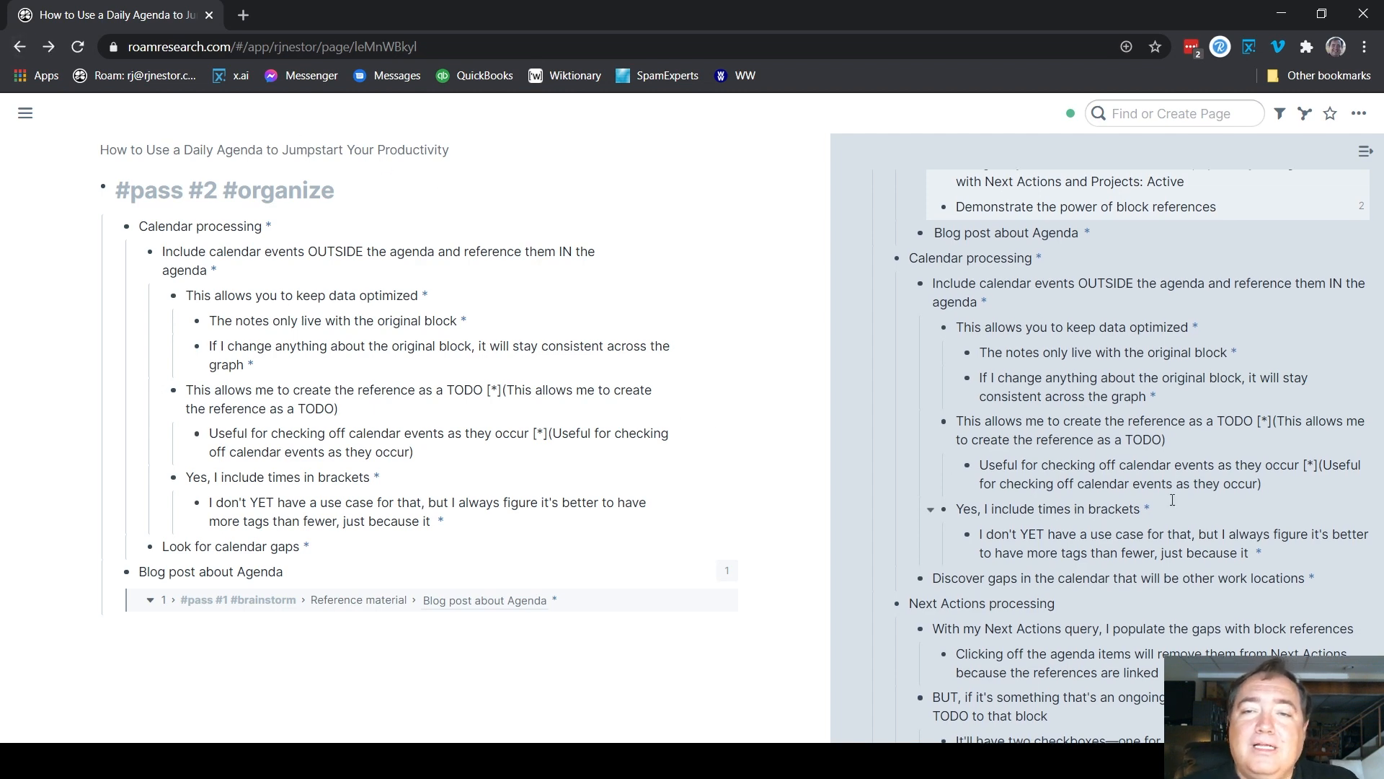
{"action": "left_click", "coordinate": [1365, 188]}
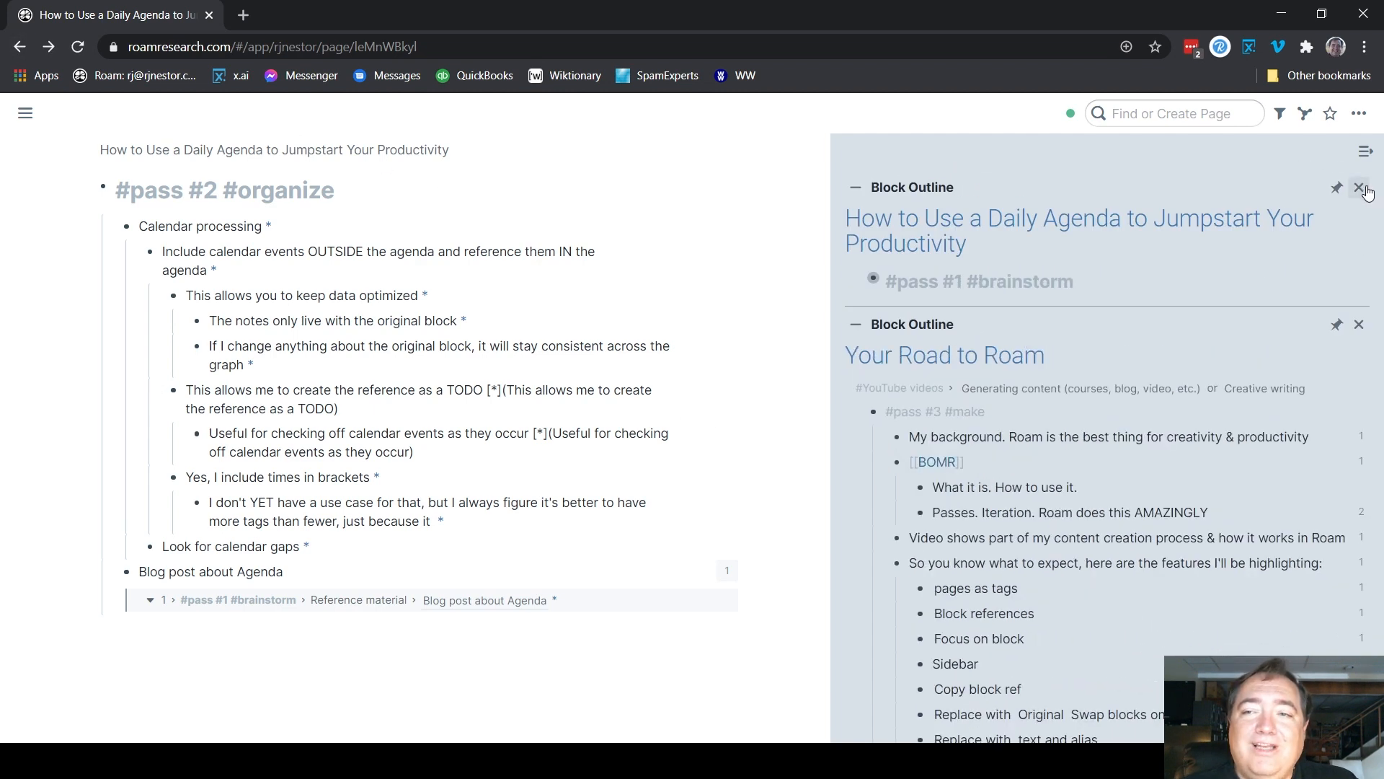
{"action": "left_click", "coordinate": [1359, 188]}
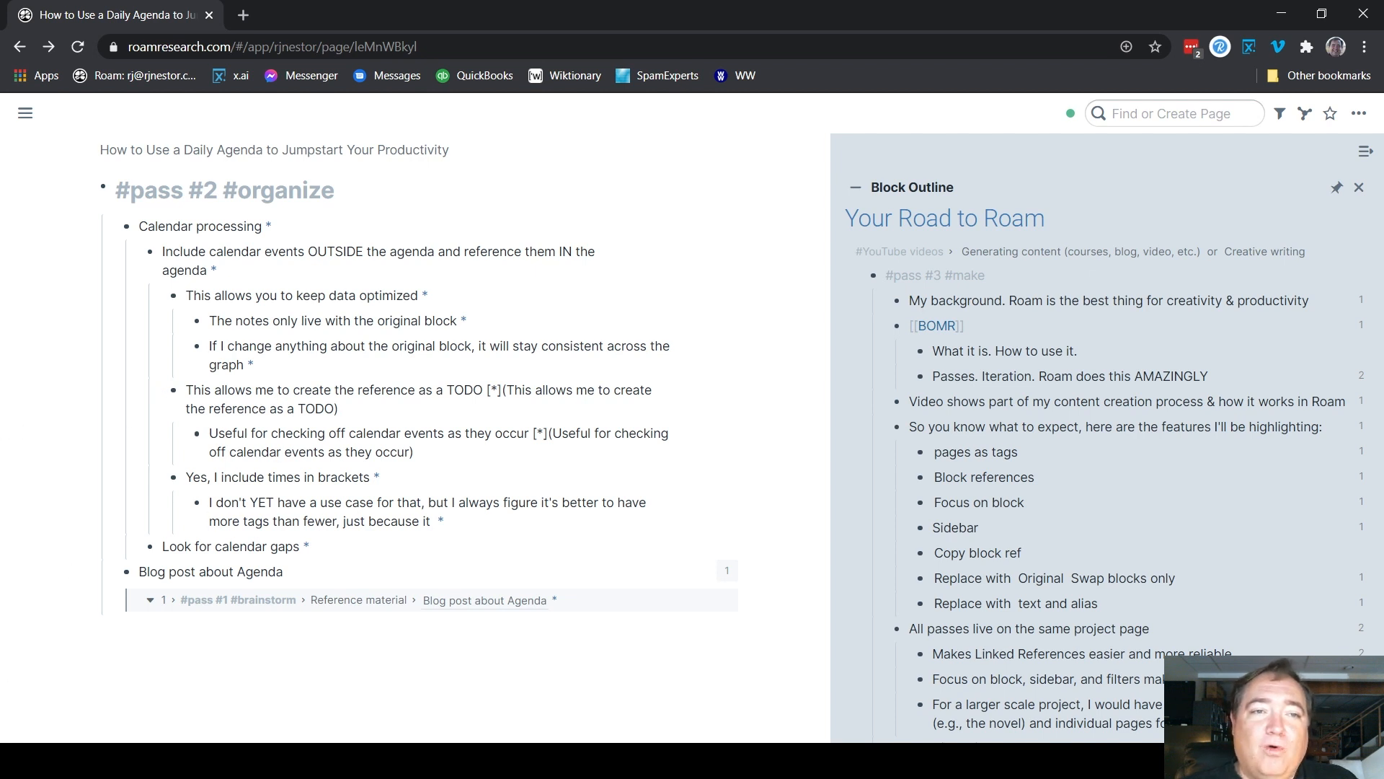
- Go to the full blog post page and collapse #pass #3 #make
{"action": "left_click", "coordinate": [254, 147]}
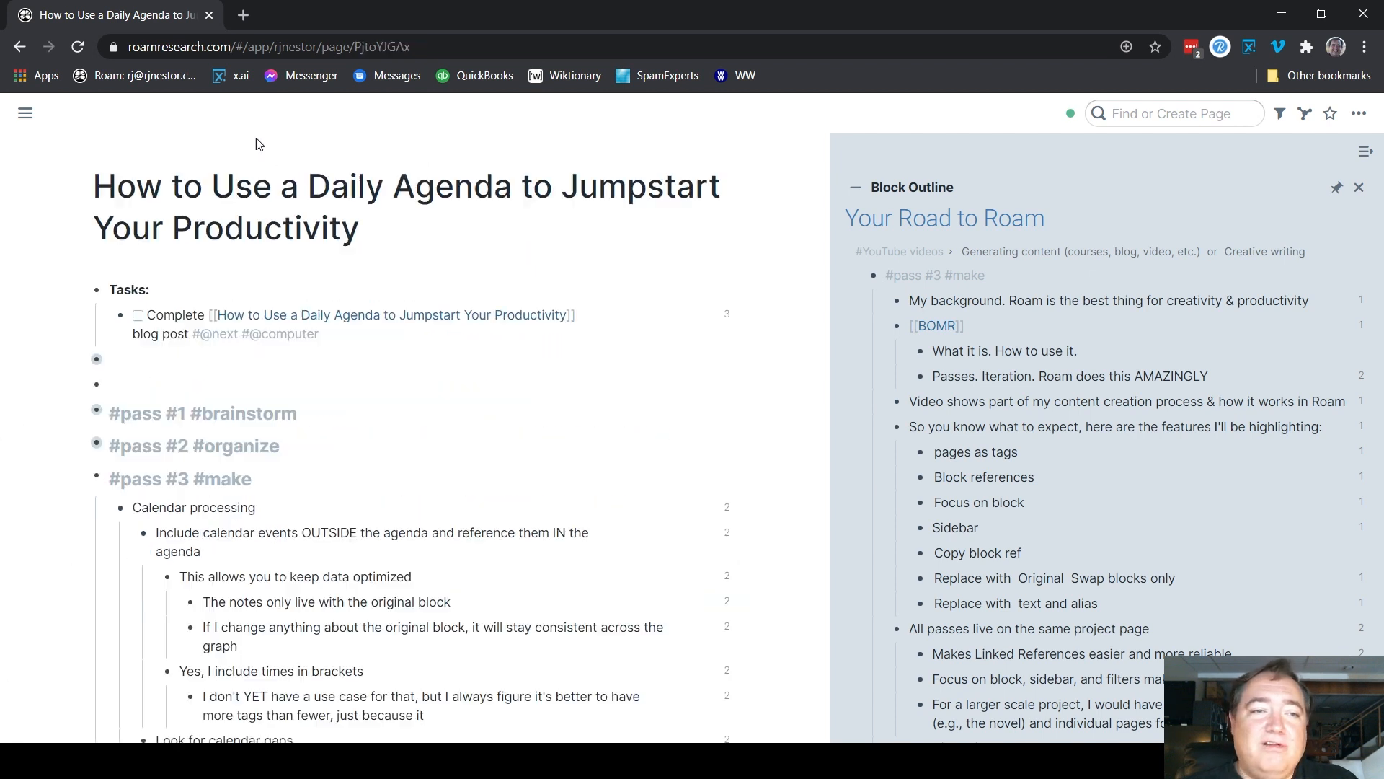
{"action": "left_click", "coordinate": [84, 478]}
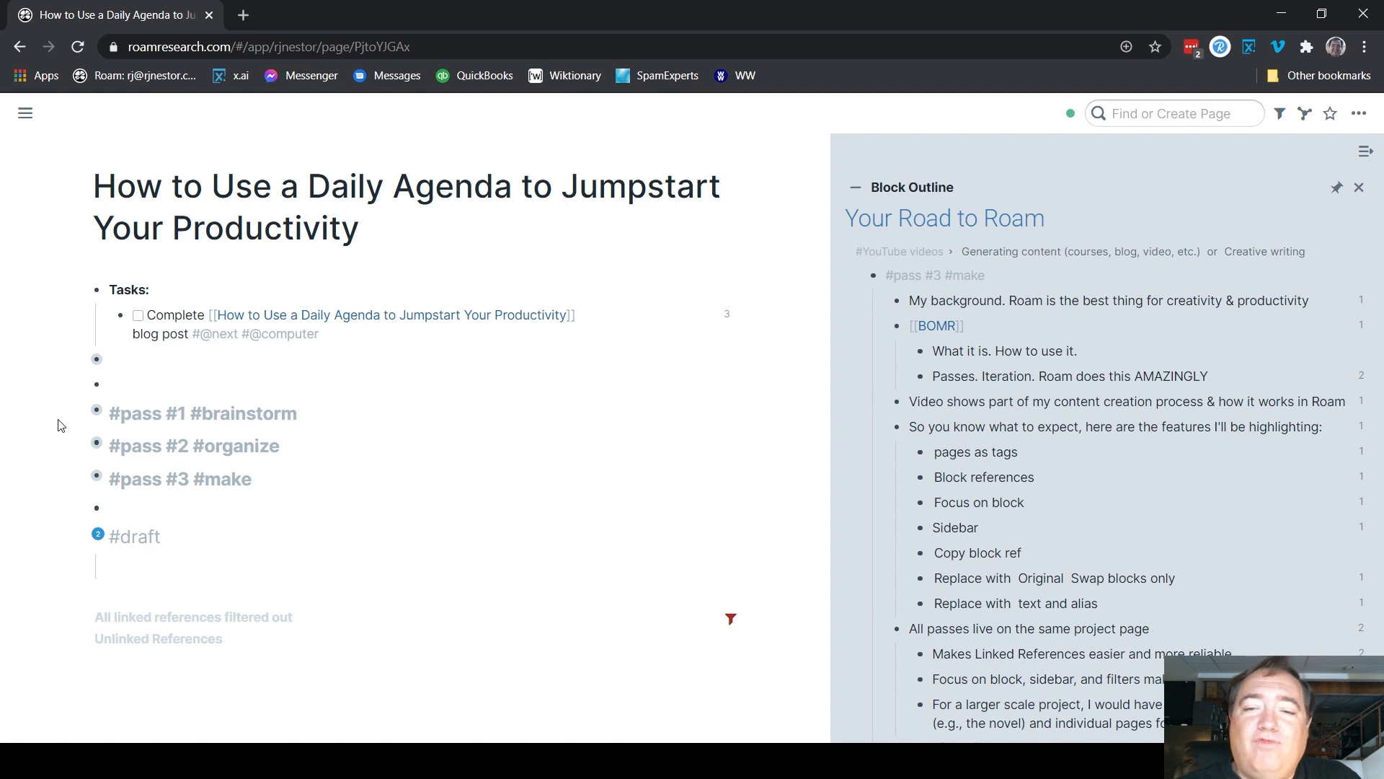
- In the Your Road to Roam outline, collapse [[BOMR]] and the sections on highlighted features, passes, brainstorm, organize, and Replace with Original + Text & Alias
{"action": "left_click", "coordinate": [883, 323]}
{"action": "left_click", "coordinate": [883, 374]}
{"action": "left_click", "coordinate": [883, 399]}
{"action": "left_click", "coordinate": [883, 424]}
{"action": "left_click", "coordinate": [883, 449]}
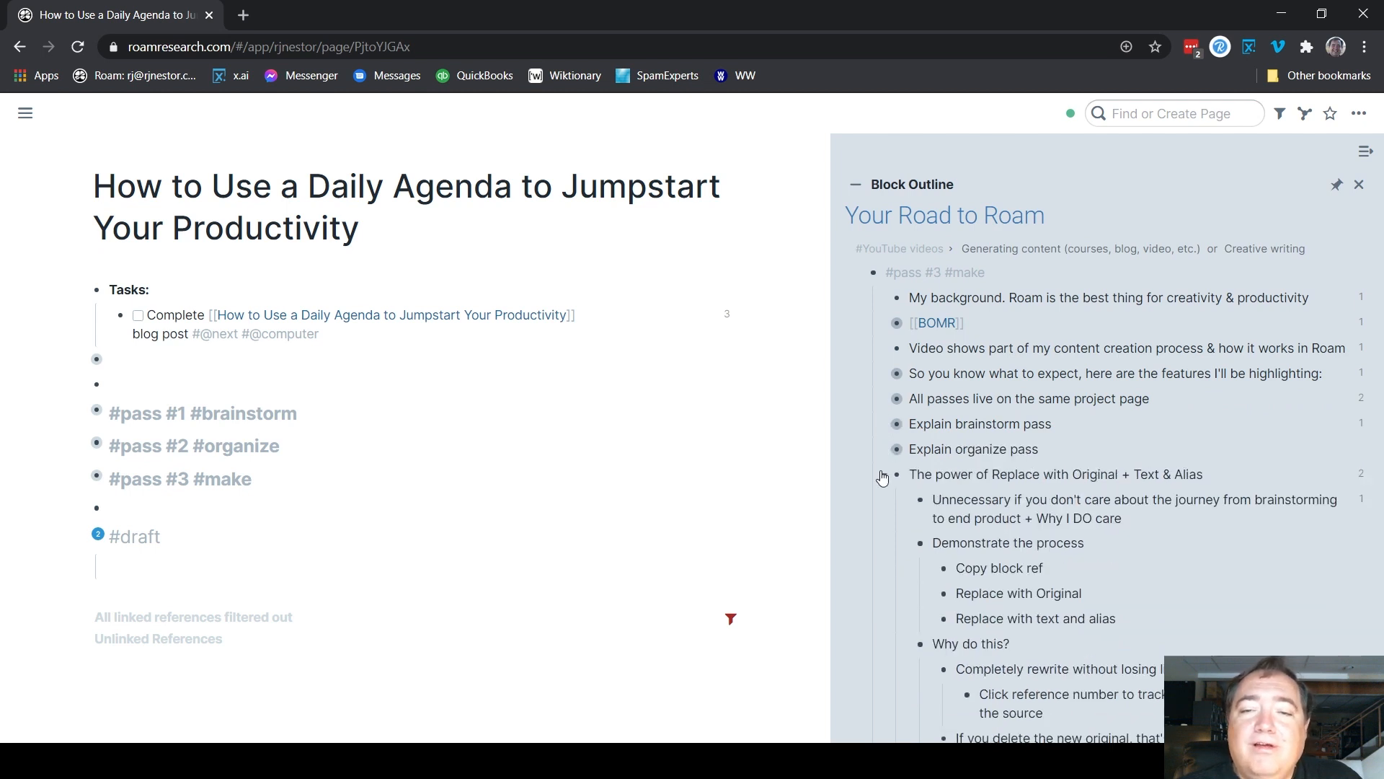
{"action": "left_click", "coordinate": [883, 474]}
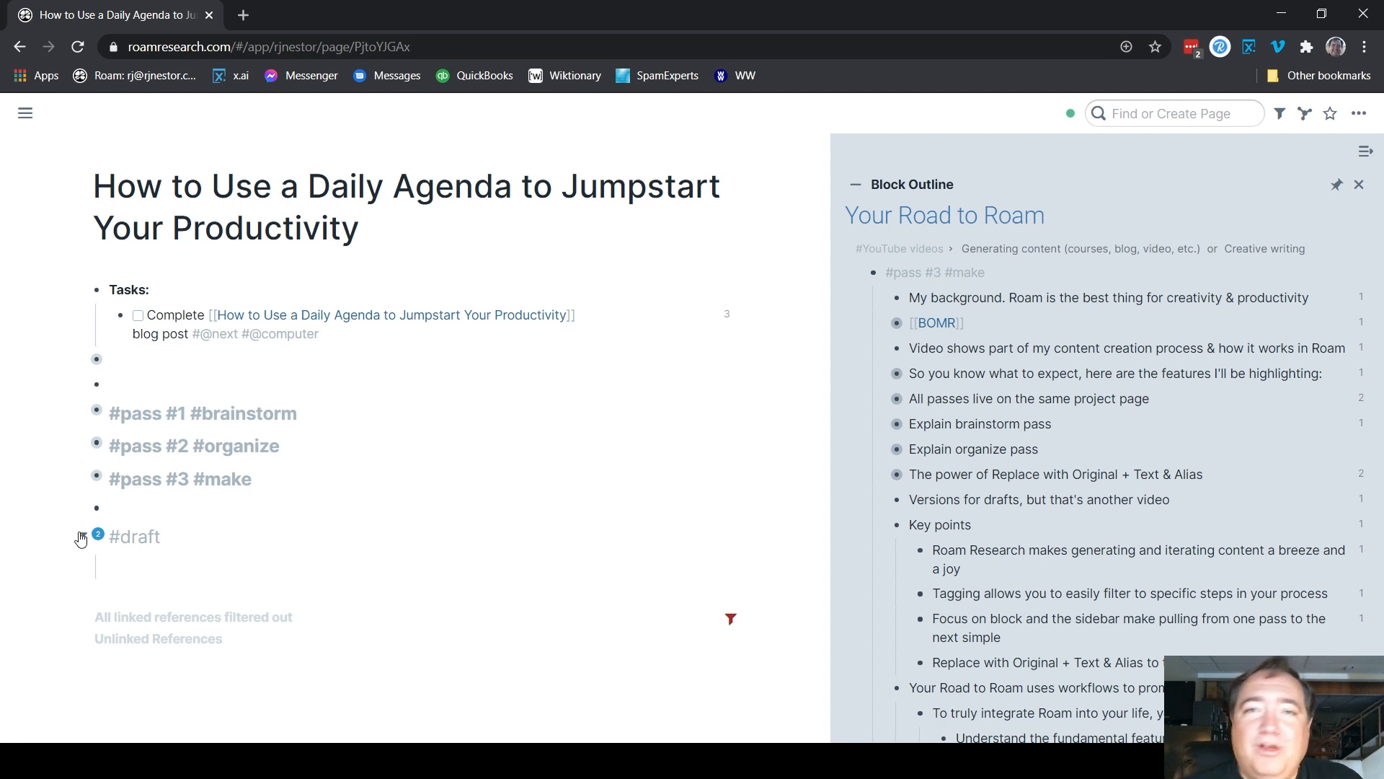
{"action": "scroll", "coordinate": [690, 488], "scroll_direction": "down", "scroll_amount": 1}
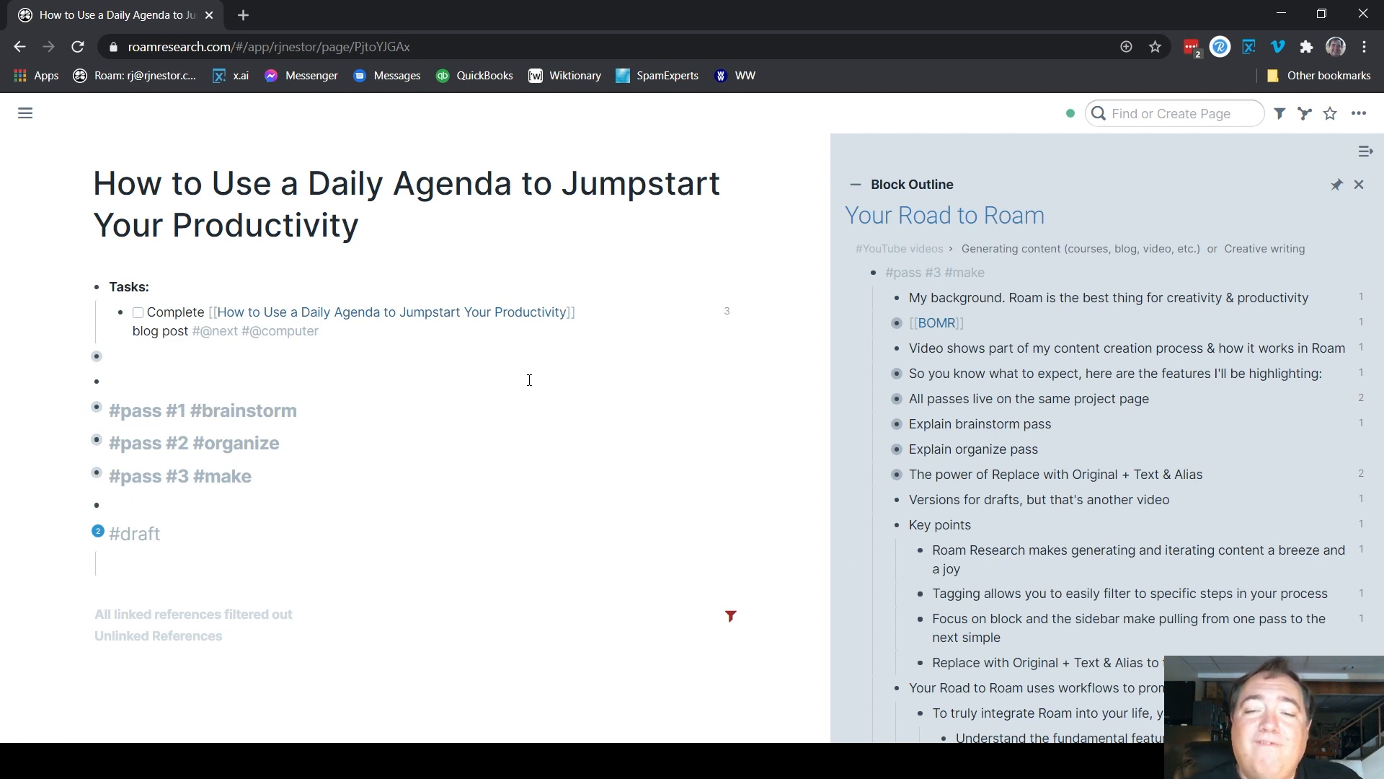
{"action": "scroll", "coordinate": [914, 472], "scroll_direction": "down", "scroll_amount": 1}
{"action": "scroll", "coordinate": [680, 470], "scroll_direction": "down", "scroll_amount": 1}
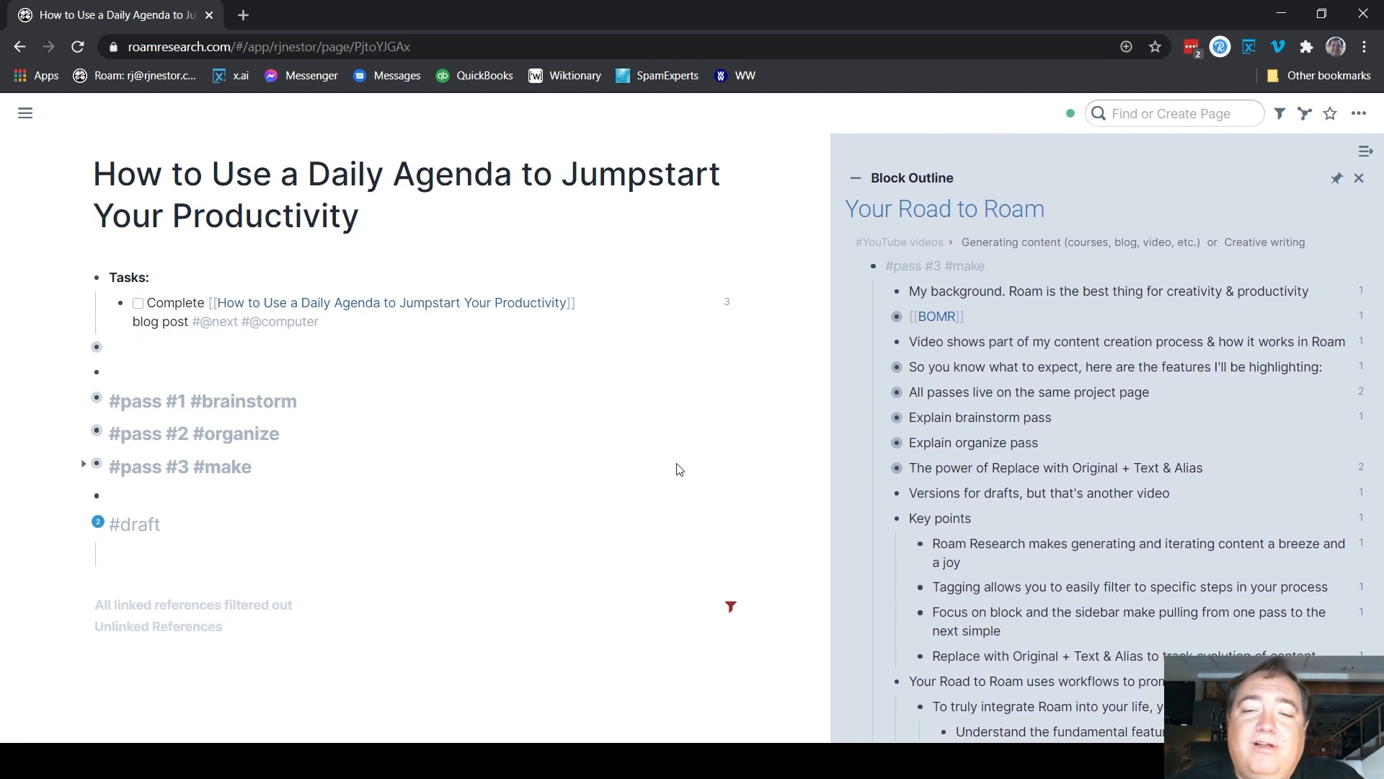